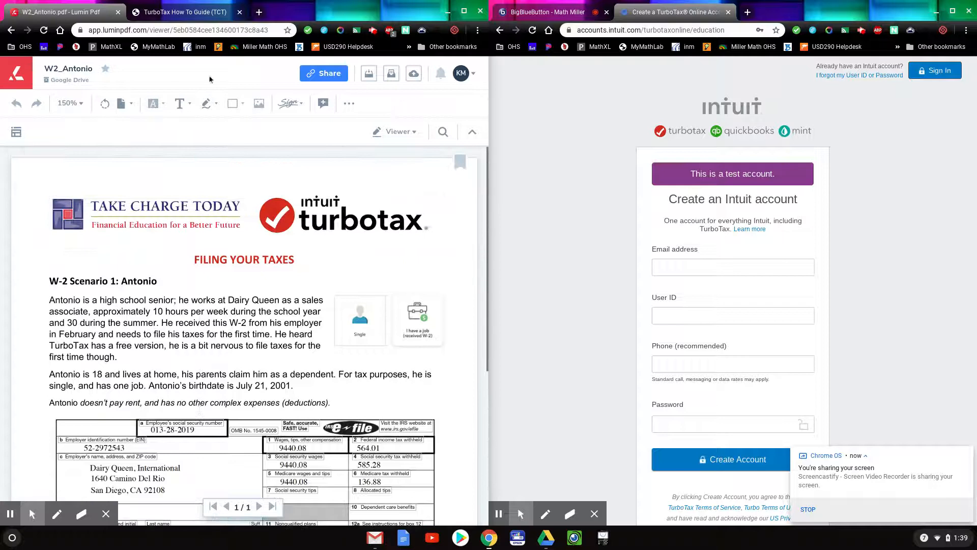
Switch from the W2_Antonio PDF to the 'TurboTax How To Guide (TCT)' tab.
click(196, 12)
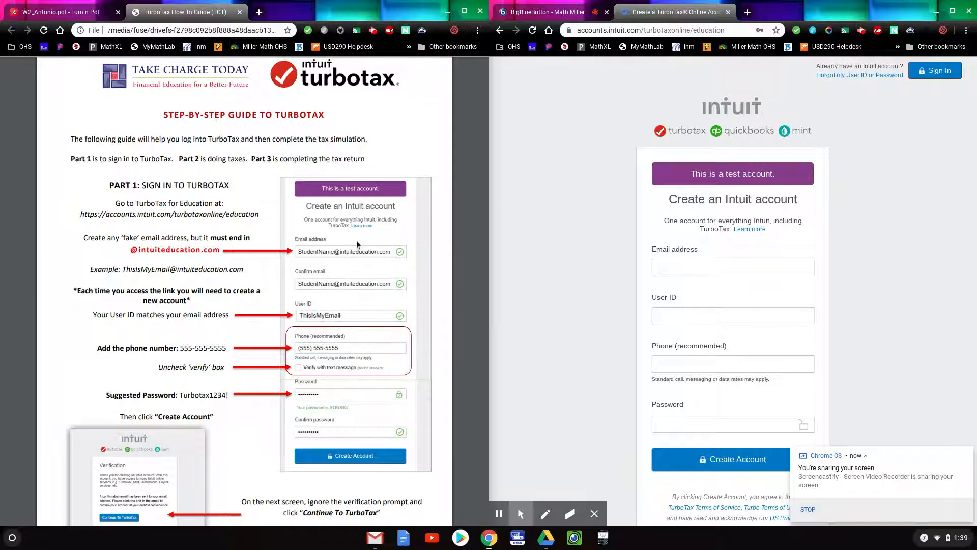
Enter the account e-mail address and paste it into Confirm email and User ID.
click(685, 263)
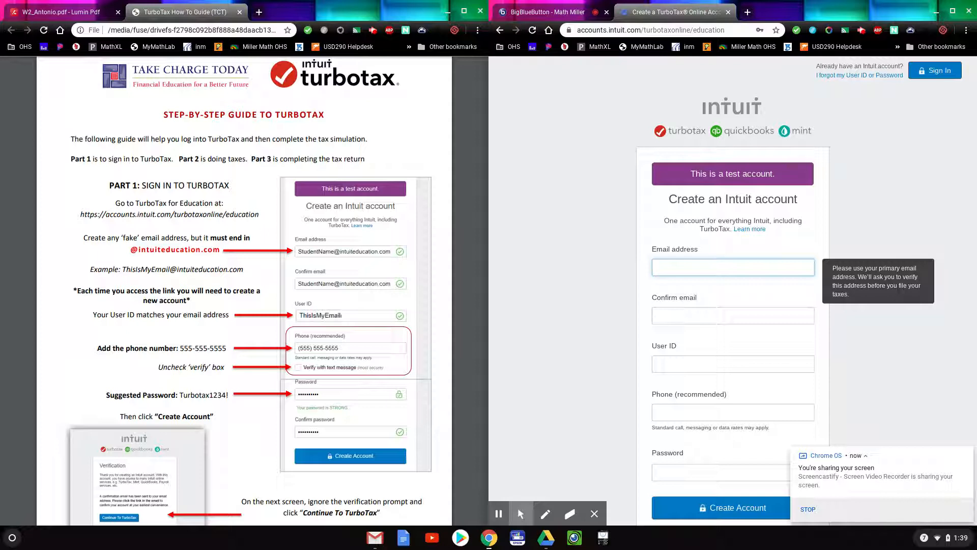
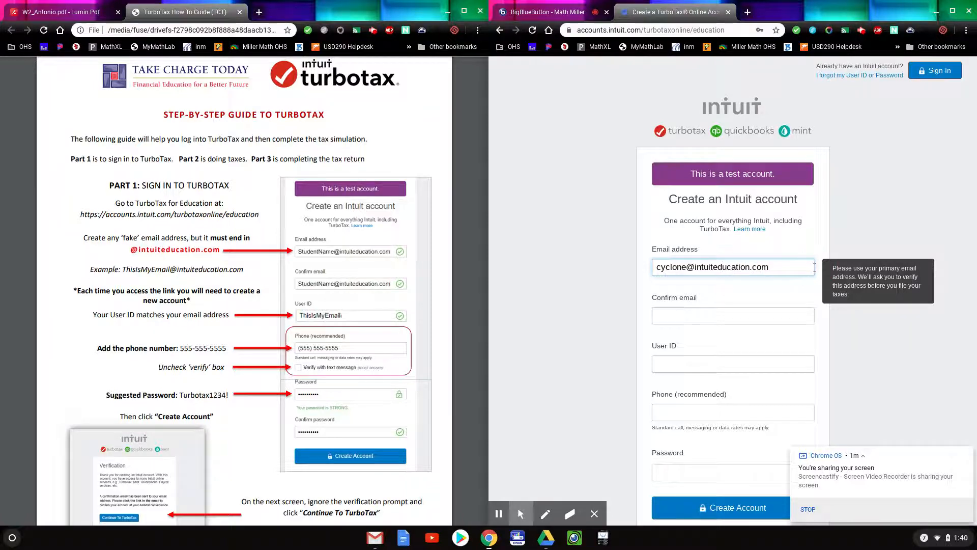
click(813, 309)
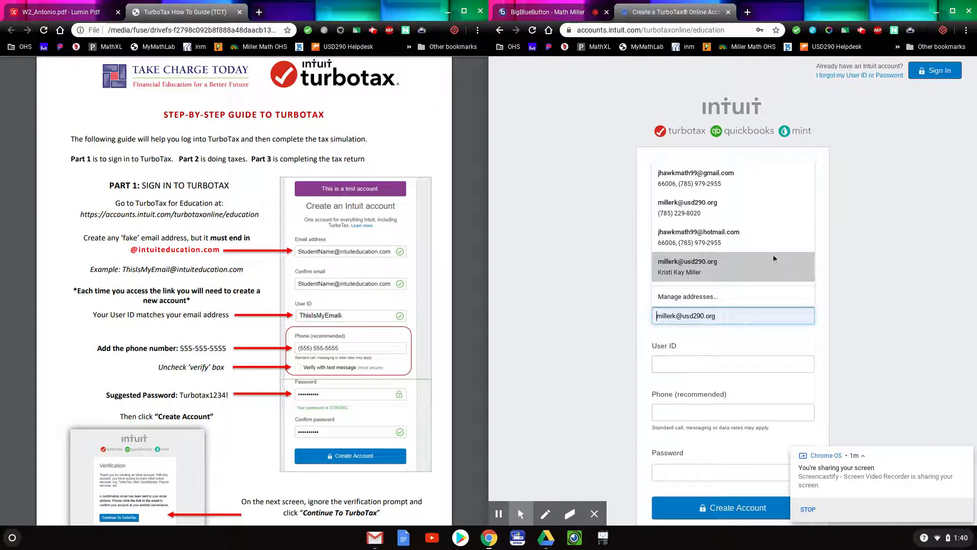
click(871, 200)
drag(777, 266, 604, 266)
key(ctrl+c)
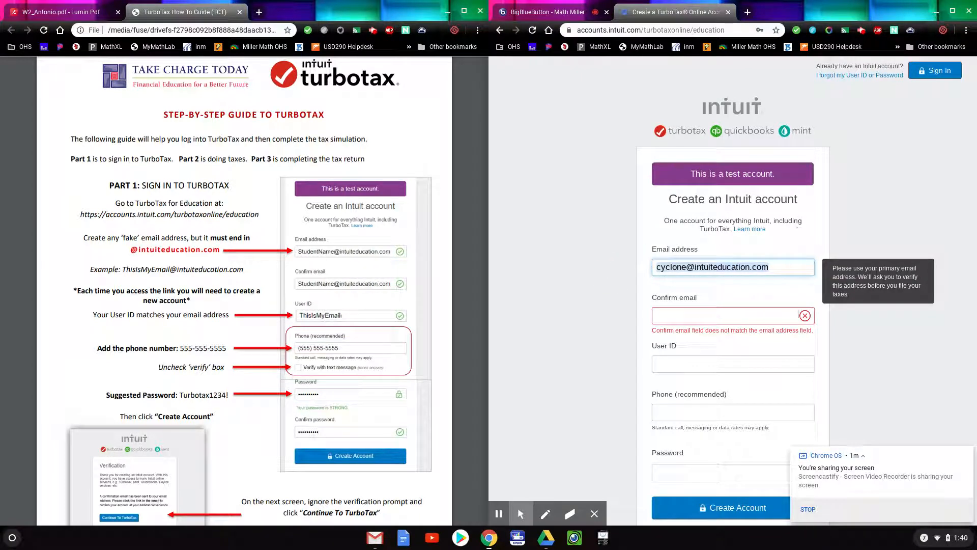
click(757, 320)
key(ctrl+v)
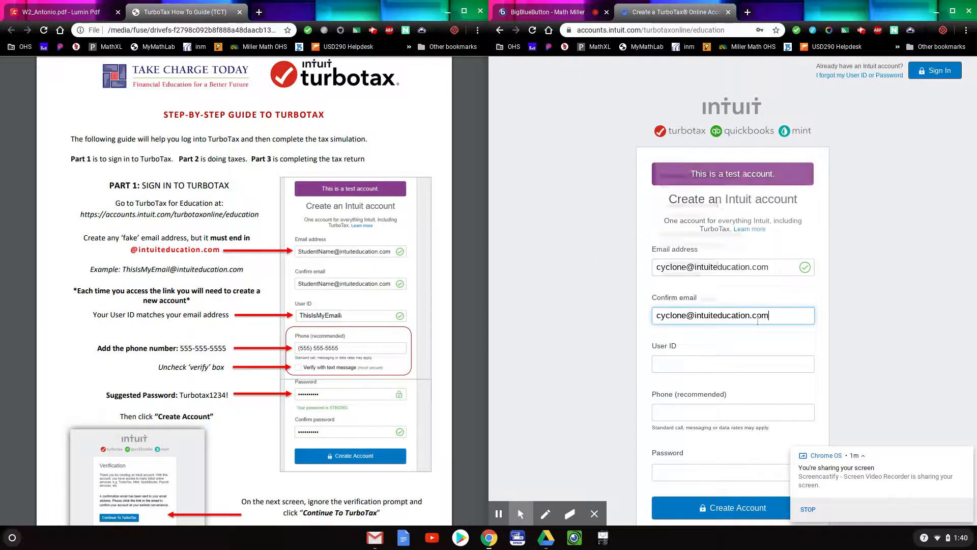
click(761, 364)
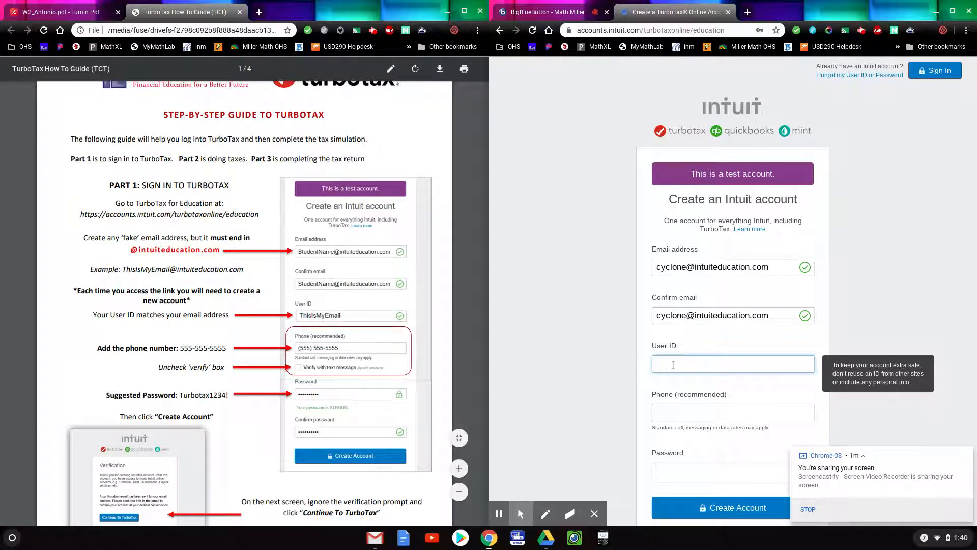
key(ctrl+v)
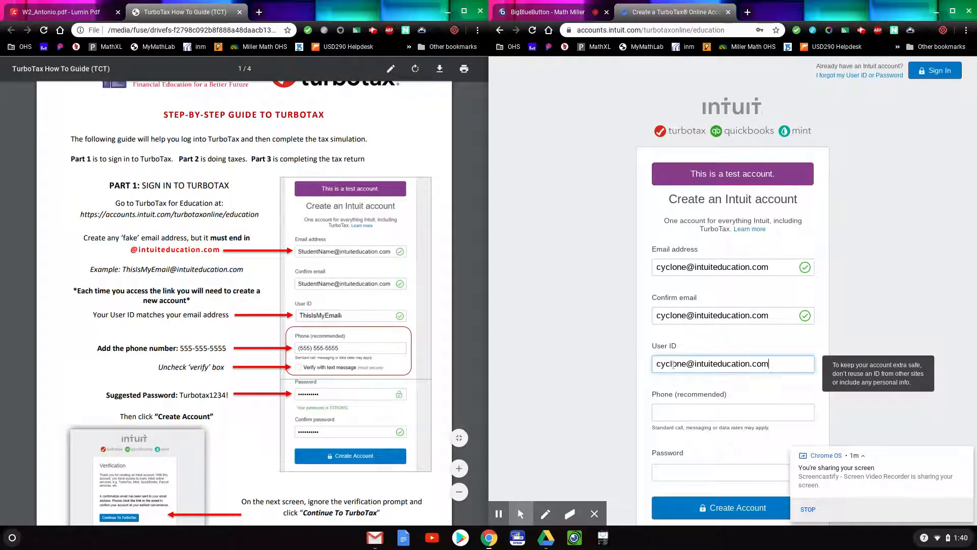
Enter the phone number and uncheck 'Verify with text message'.
click(660, 413)
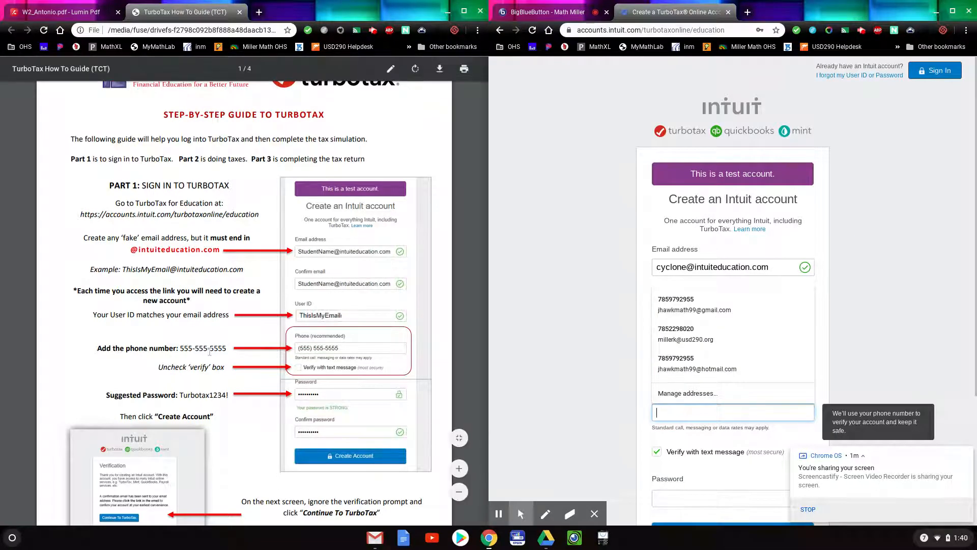
text(555-55)
text(555)
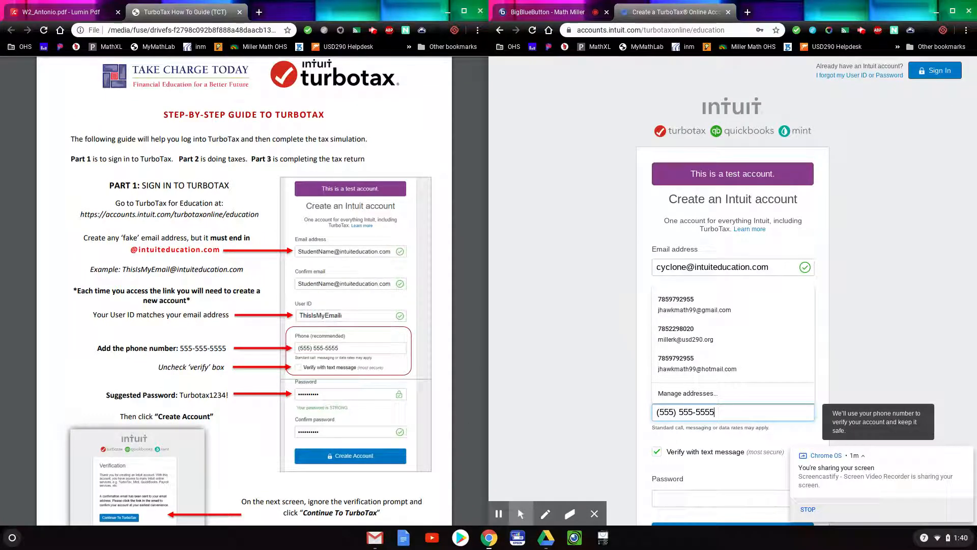
text(55)
scroll(624, 384, down, 1)
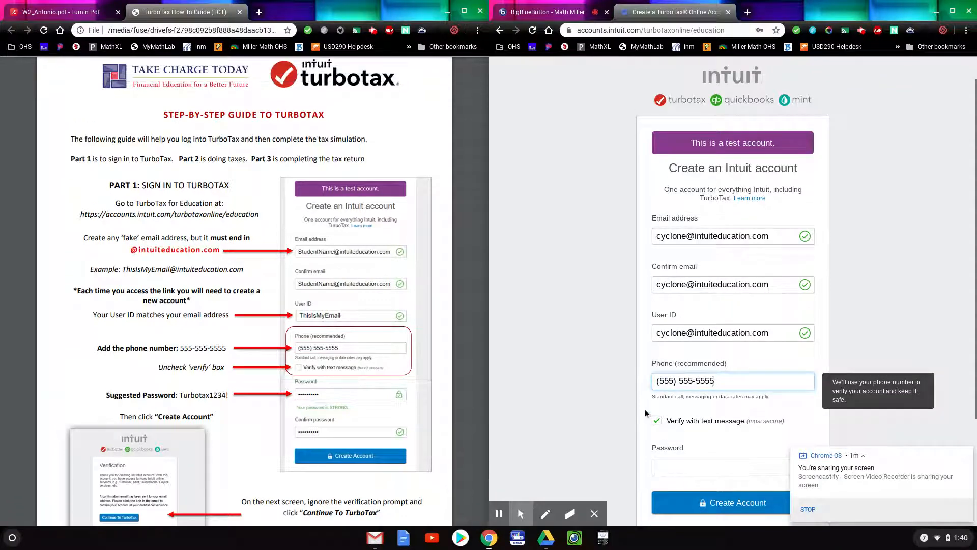
click(639, 421)
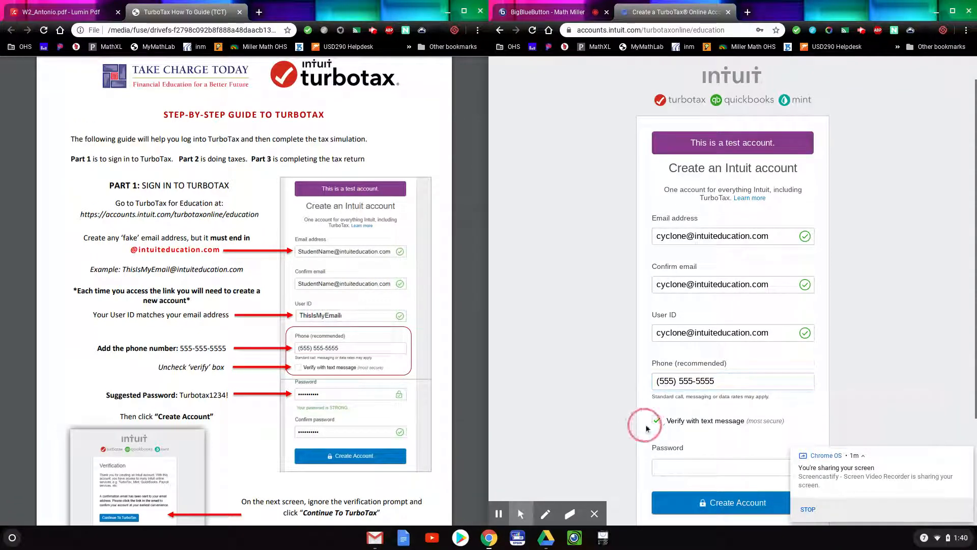
mouse_move(667, 420)
mouse_down()
mouse_move(789, 425)
mouse_move(650, 424)
mouse_up()
click(657, 420)
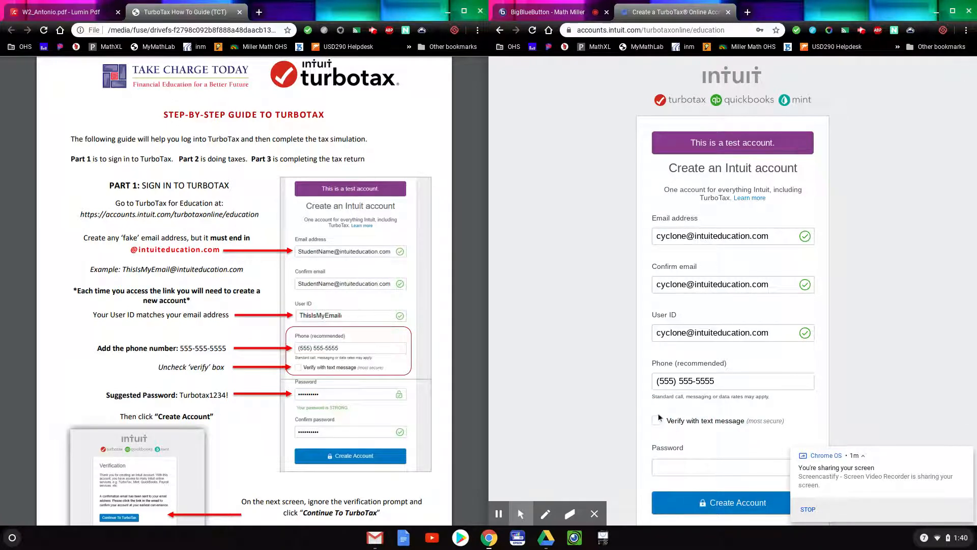
scroll(660, 415, down, 1)
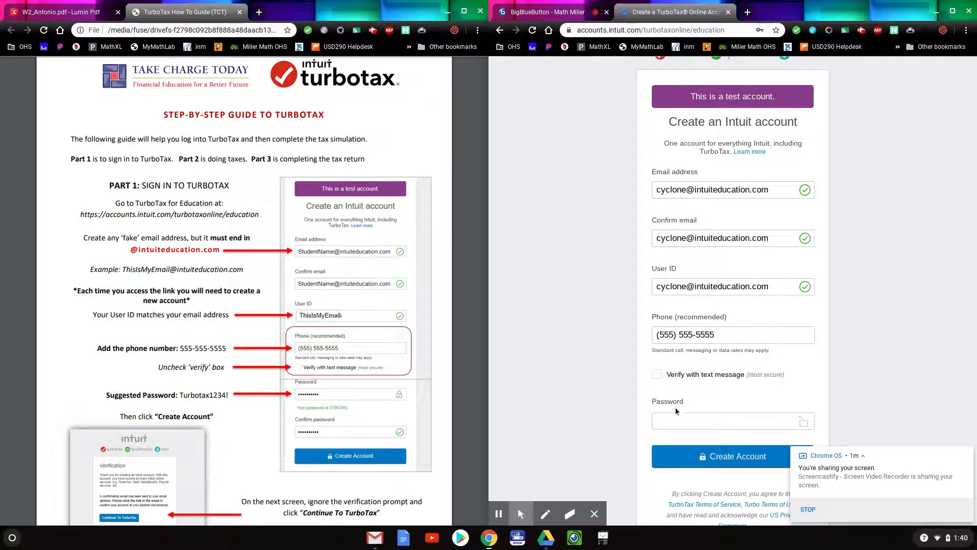
Enter the account password, paste it into Confirm password, and submit the form.
click(662, 421)
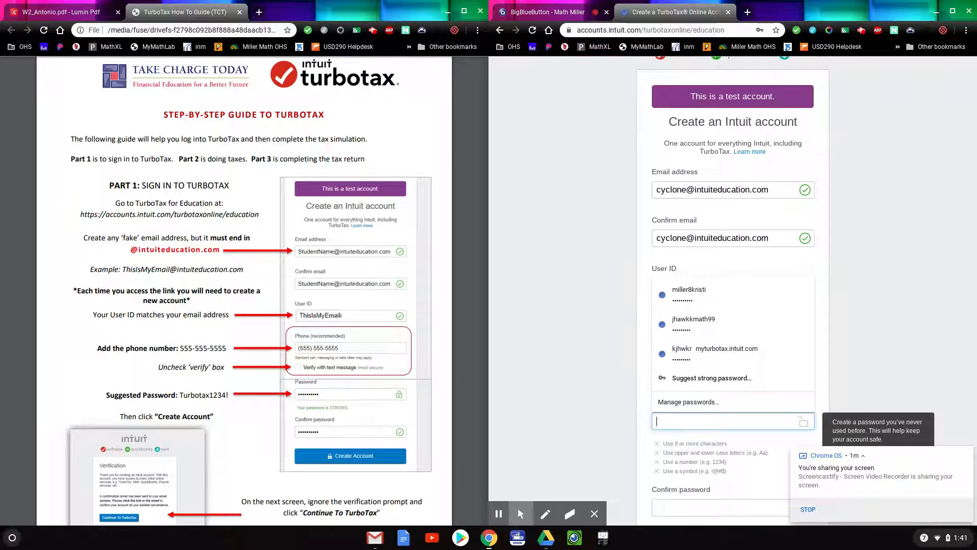
text(Turbotax1234!)
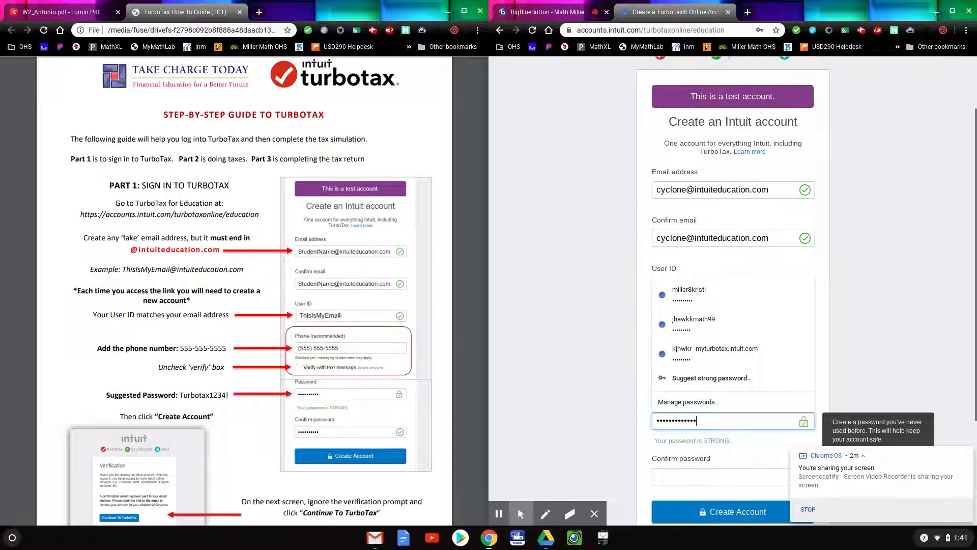
drag(733, 417, 634, 420)
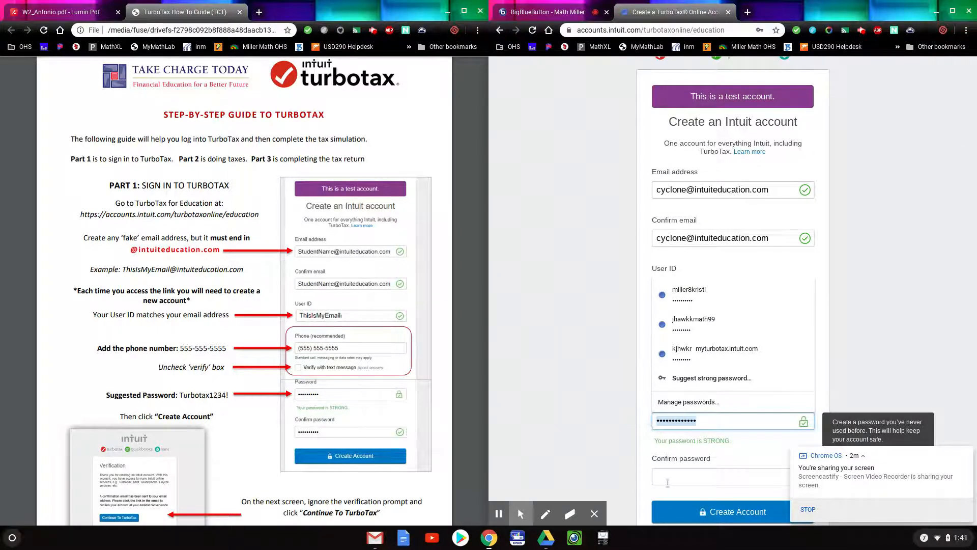
click(683, 475)
key(ctrl+v)
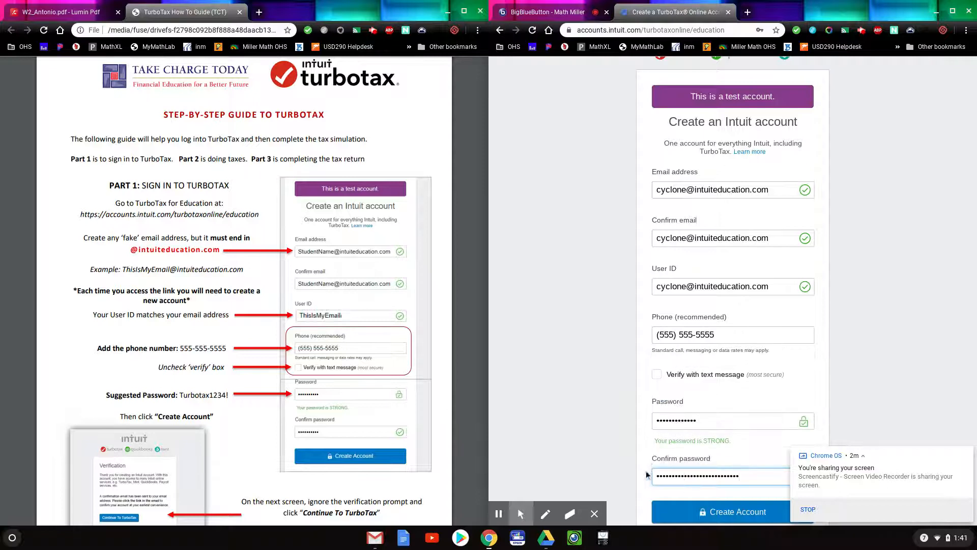
scroll(633, 454, down, 1)
click(707, 474)
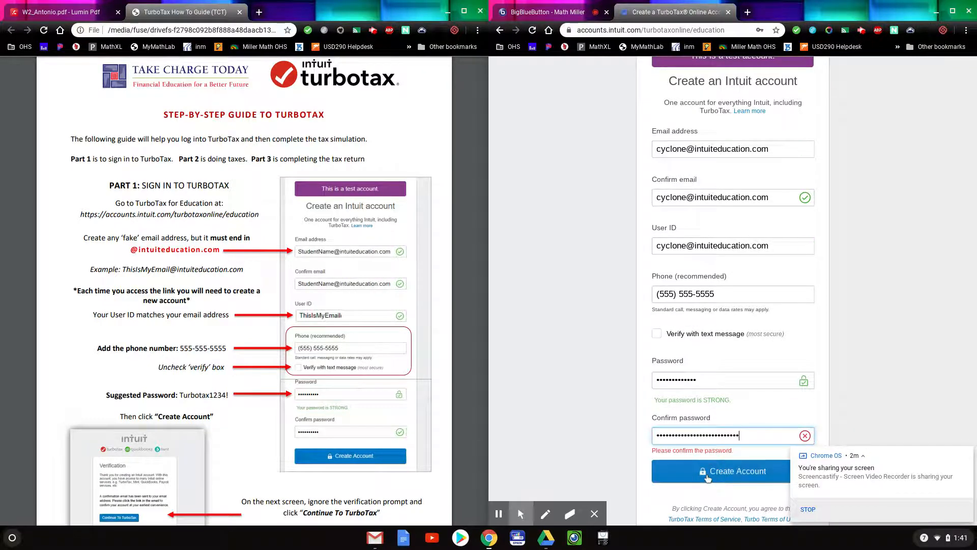
Fix the password mismatch by retyping the confirmation, then create the account.
drag(709, 381, 653, 383)
click(711, 377)
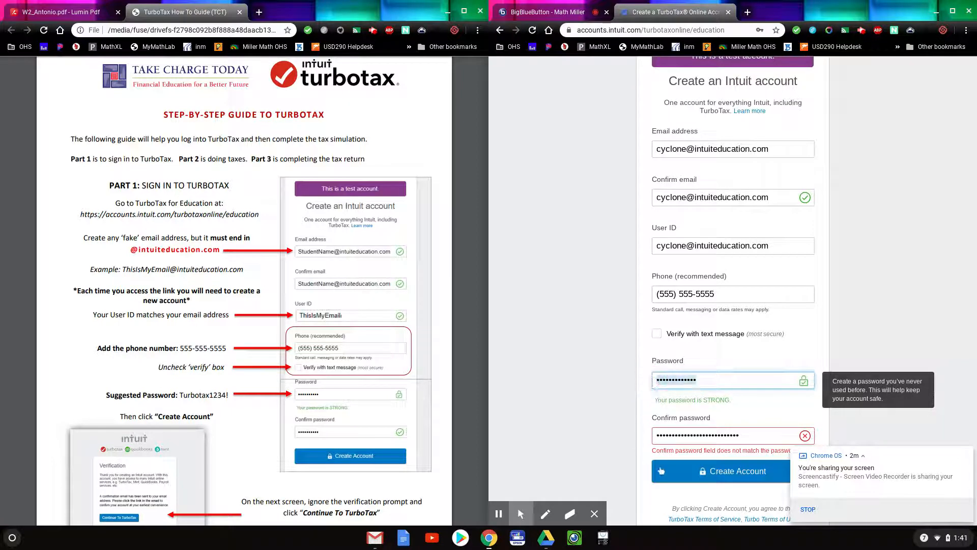
drag(744, 435, 648, 435)
key(ctrl+v)
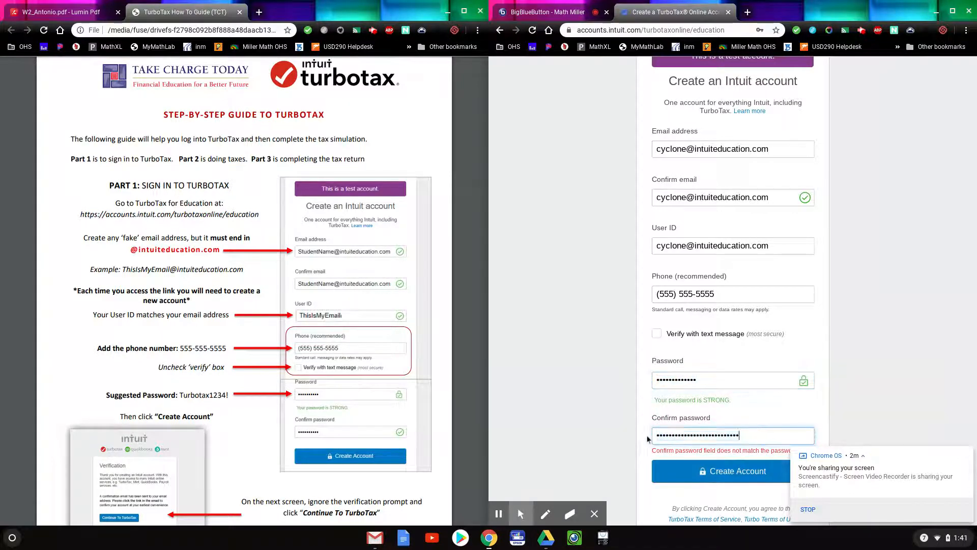
double_click(707, 433)
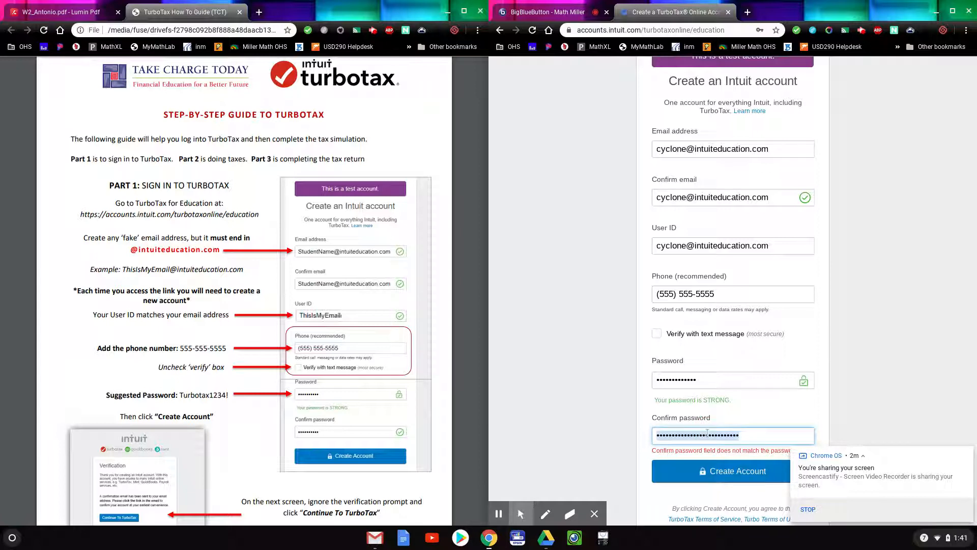
text(Turb)
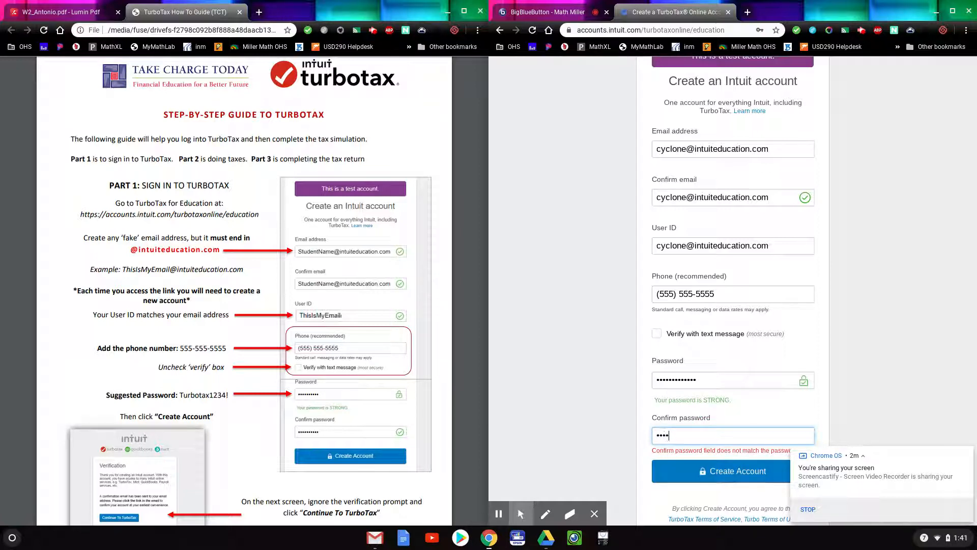
text(otax1234!)
click(729, 478)
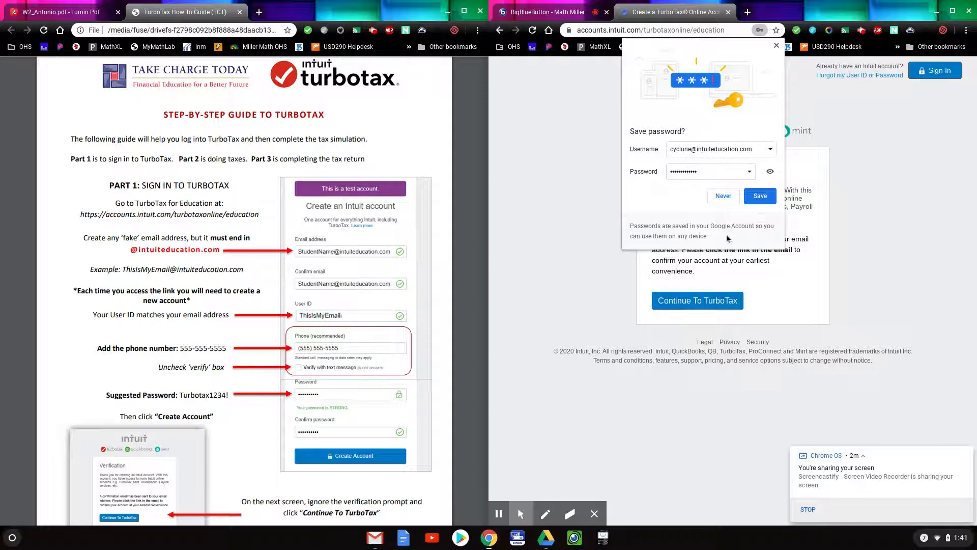
Decline saving the password and continue past the verification notice into TurboTax.
click(777, 46)
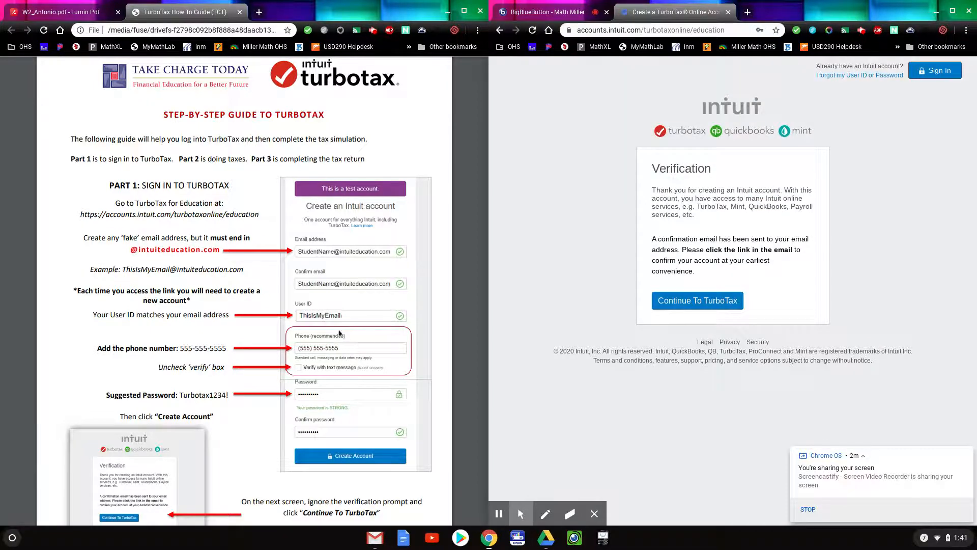
scroll(270, 348, down, 3)
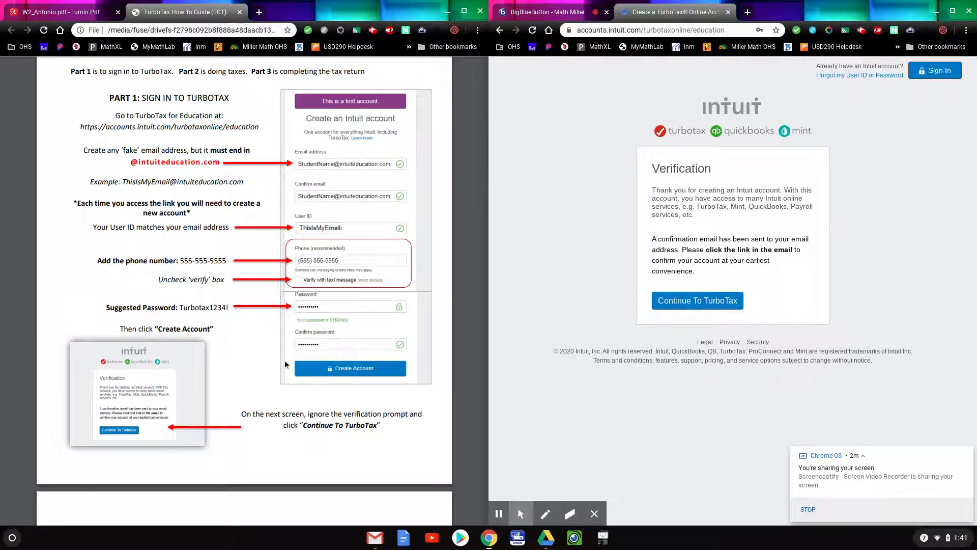
scroll(285, 361, down, 2)
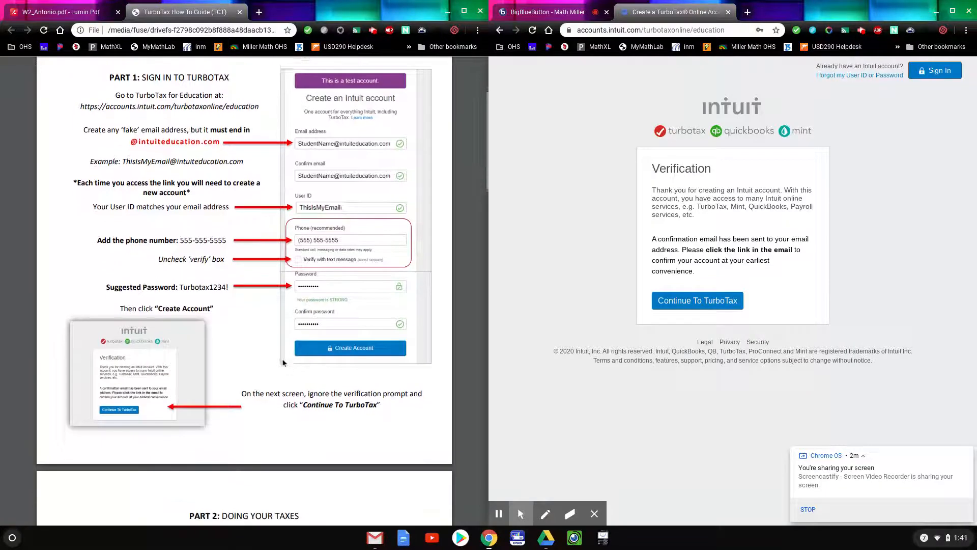
click(731, 304)
click(704, 305)
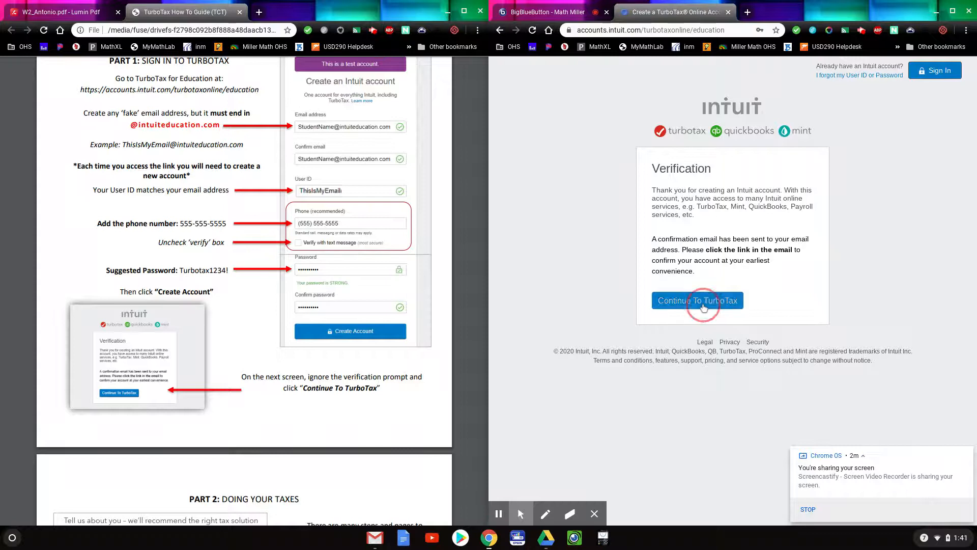
Scroll the guide down to its step about having a W-2 job.
scroll(173, 414, down, 5)
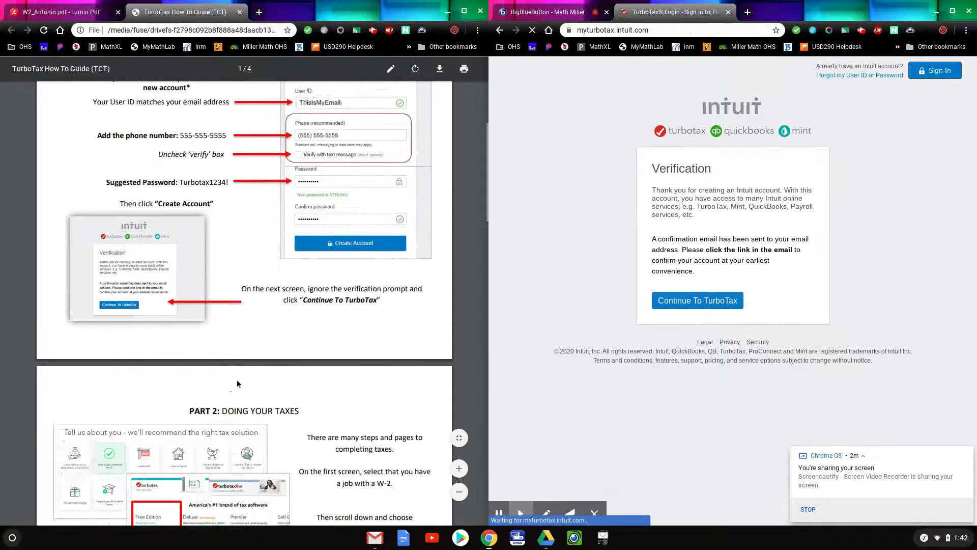
scroll(249, 377, down, 2)
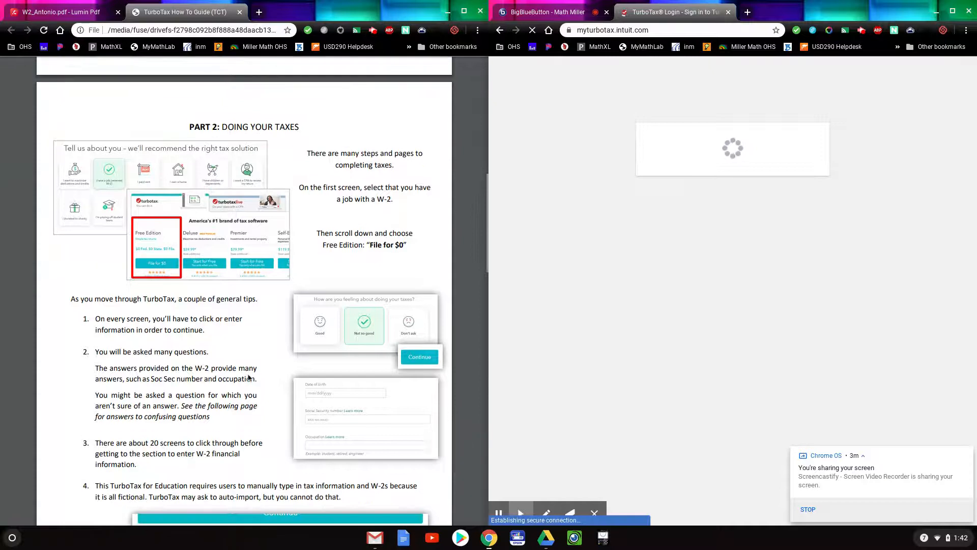
scroll(248, 376, down, 1)
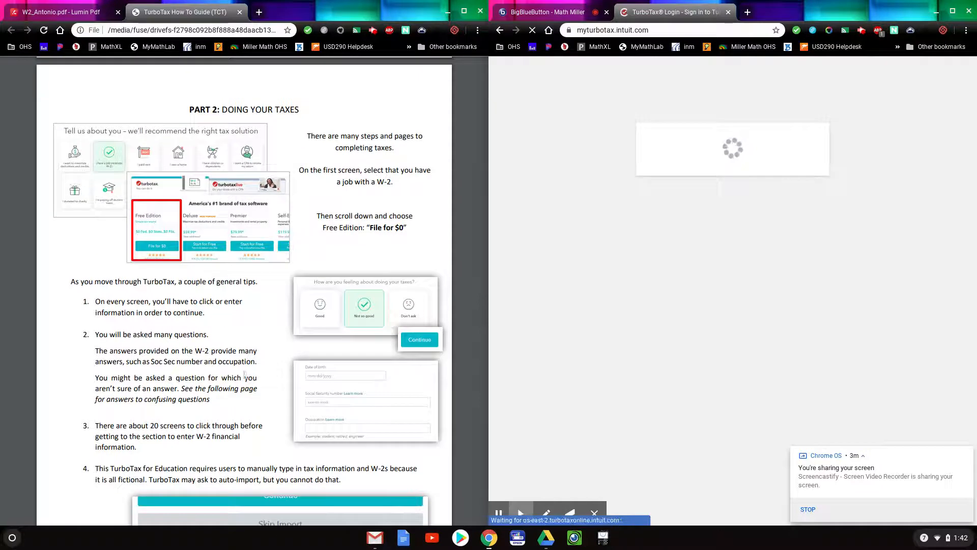
scroll(245, 375, down, 1)
scroll(245, 373, down, 1)
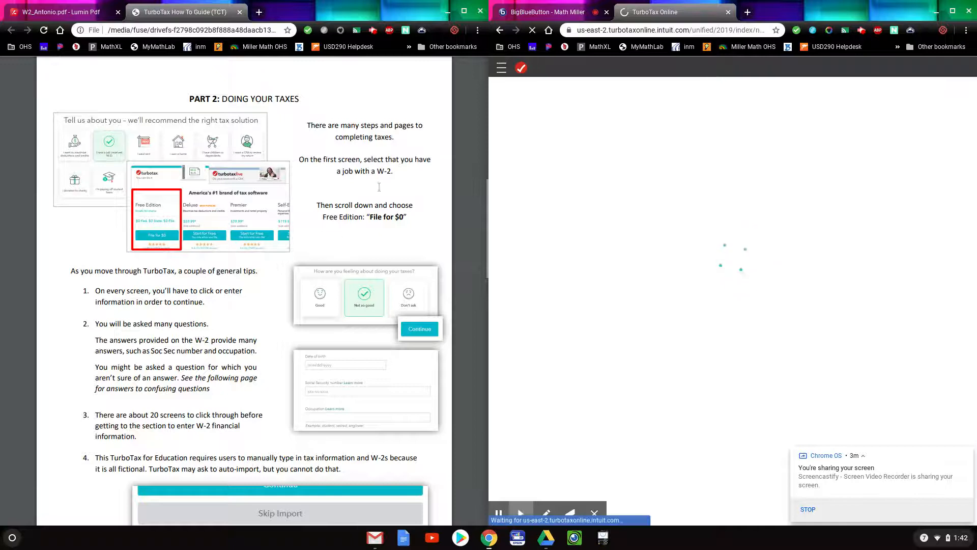
mouse_move(345, 174)
mouse_down()
mouse_move(360, 164)
mouse_move(347, 168)
mouse_up()
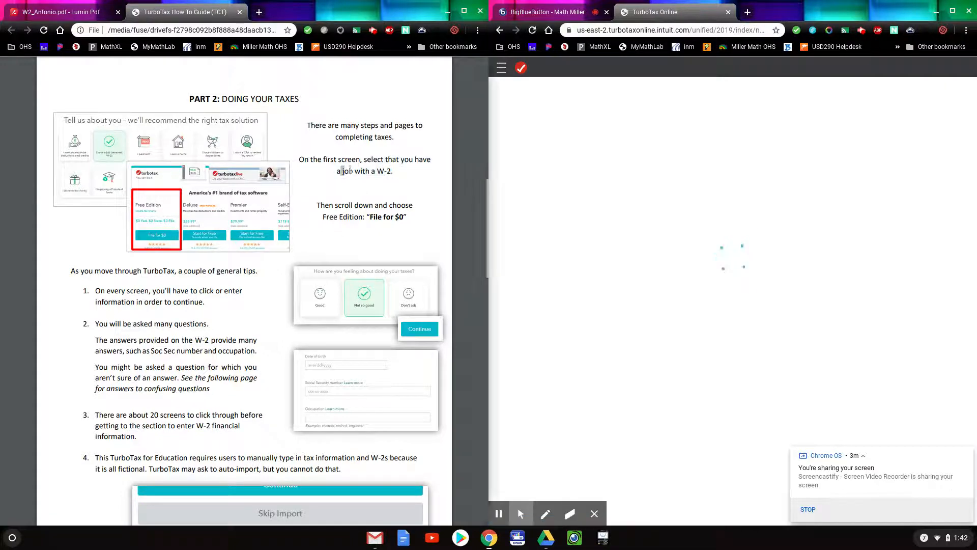
click(418, 177)
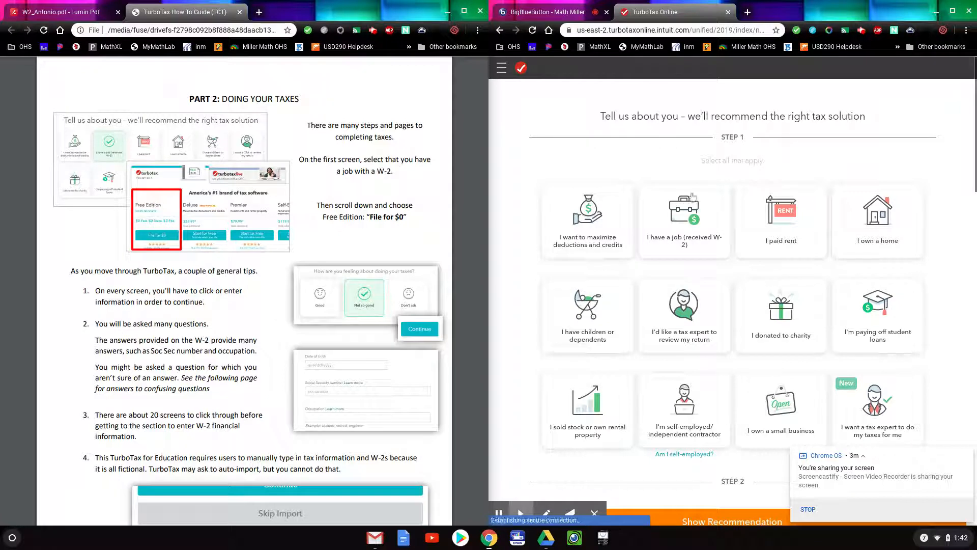
Check 'I have a job (received W-2)' and choose 'File for $0' under Free Edition.
drag(667, 181, 714, 232)
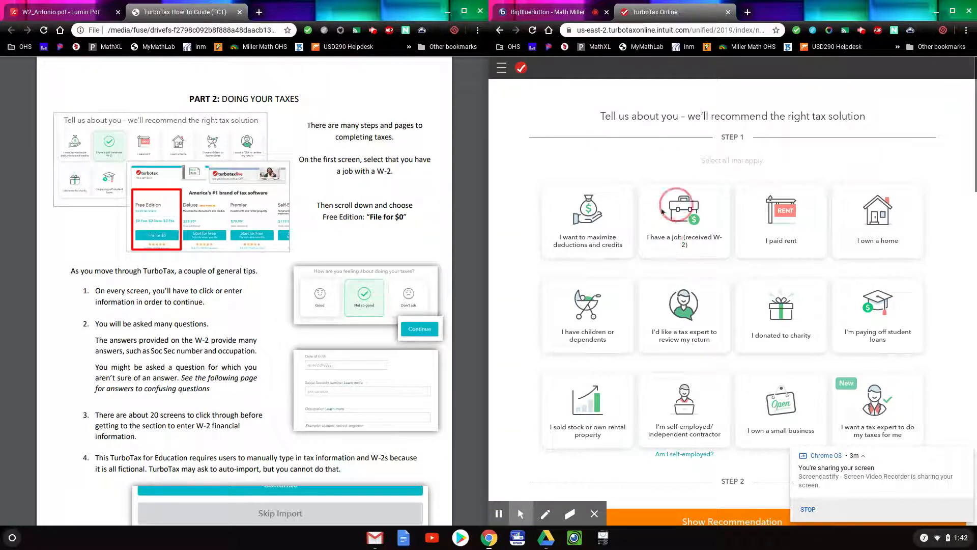
click(695, 230)
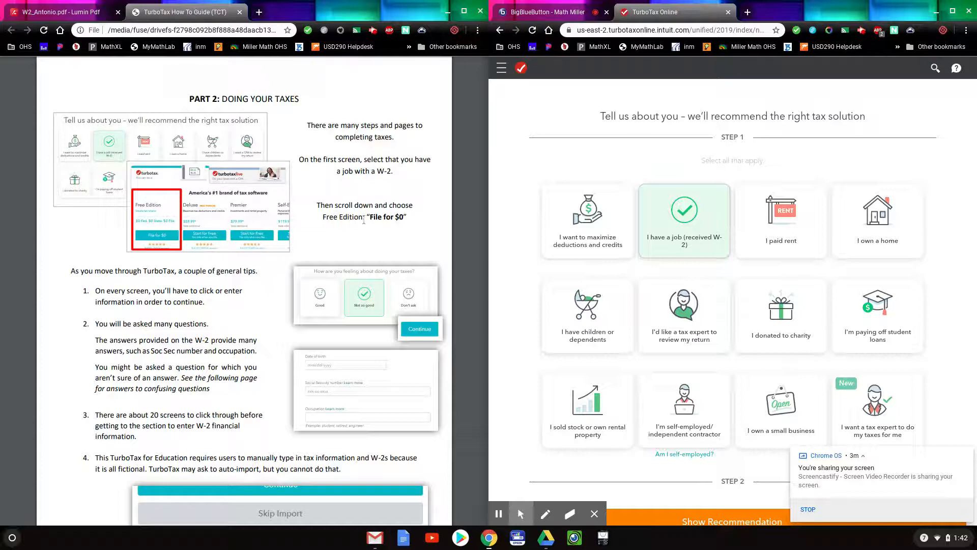
scroll(367, 223, down, 1)
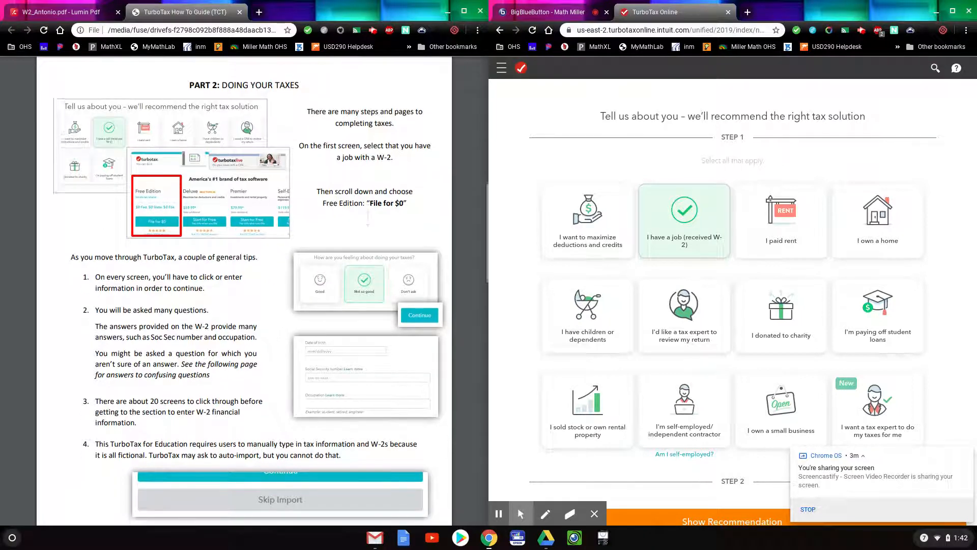
scroll(702, 290, down, 3)
scroll(703, 290, down, 4)
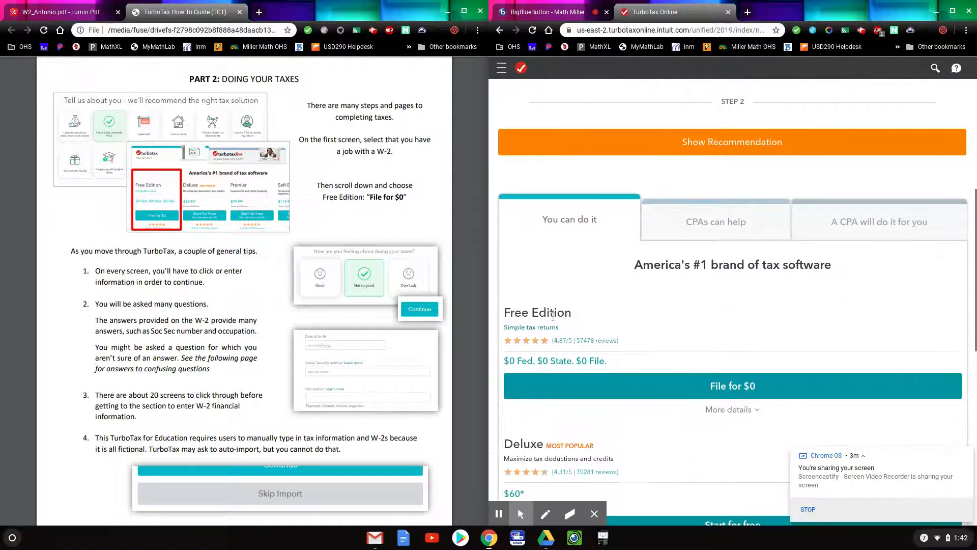
click(744, 387)
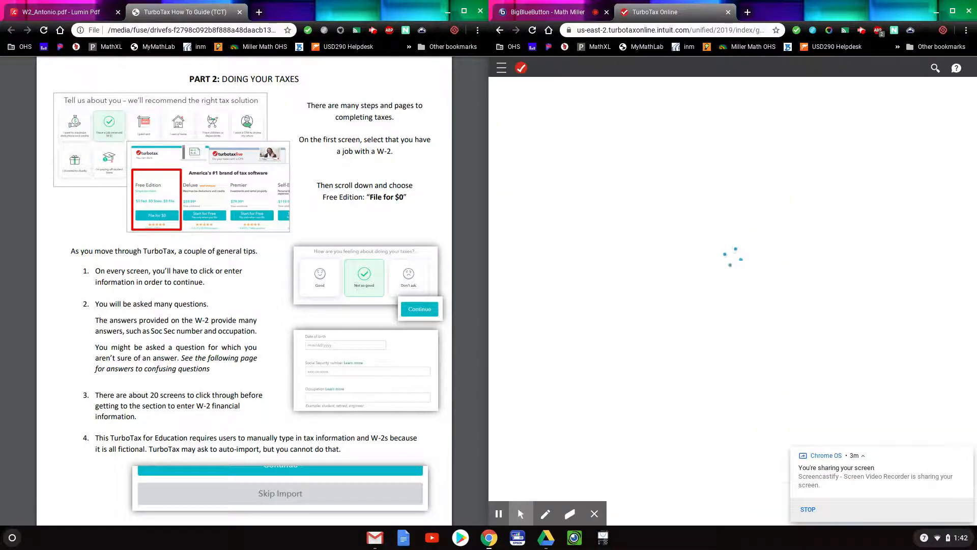
Scroll through the guide, then bring up the W-2 scenario document.
scroll(209, 303, down, 2)
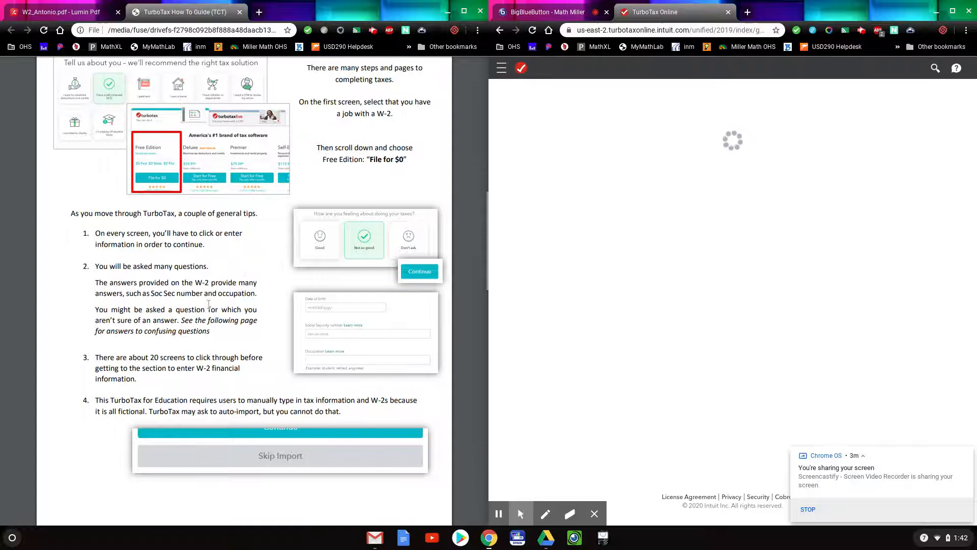
scroll(202, 271, down, 1)
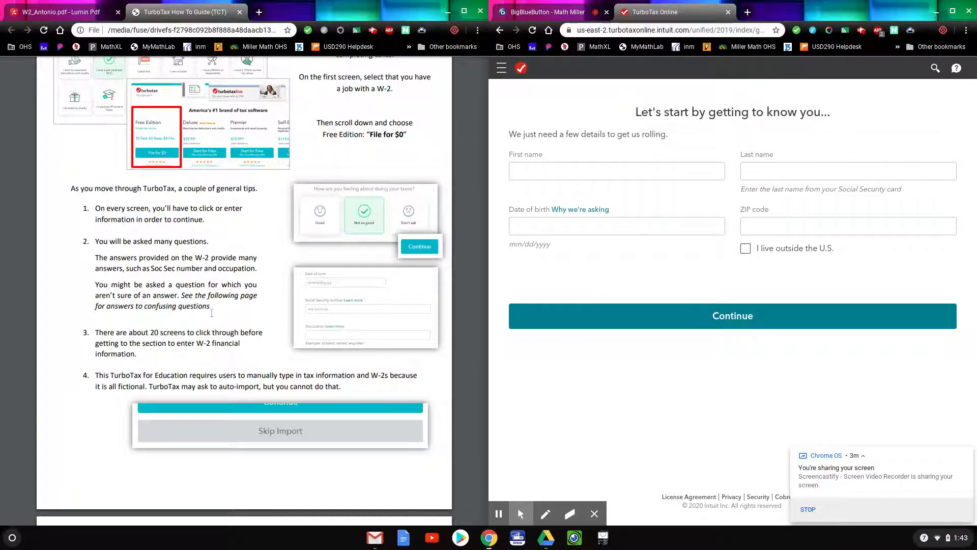
scroll(211, 313, down, 2)
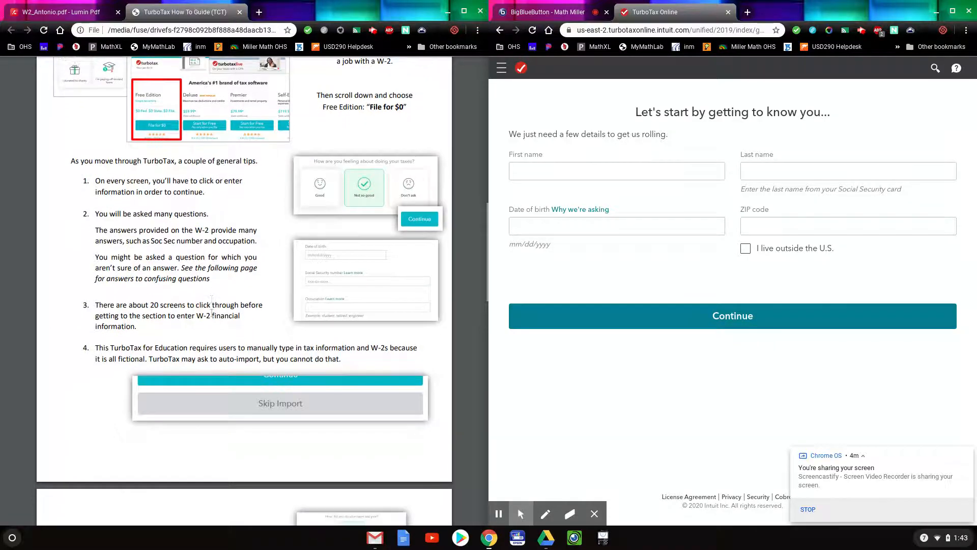
scroll(212, 313, down, 1)
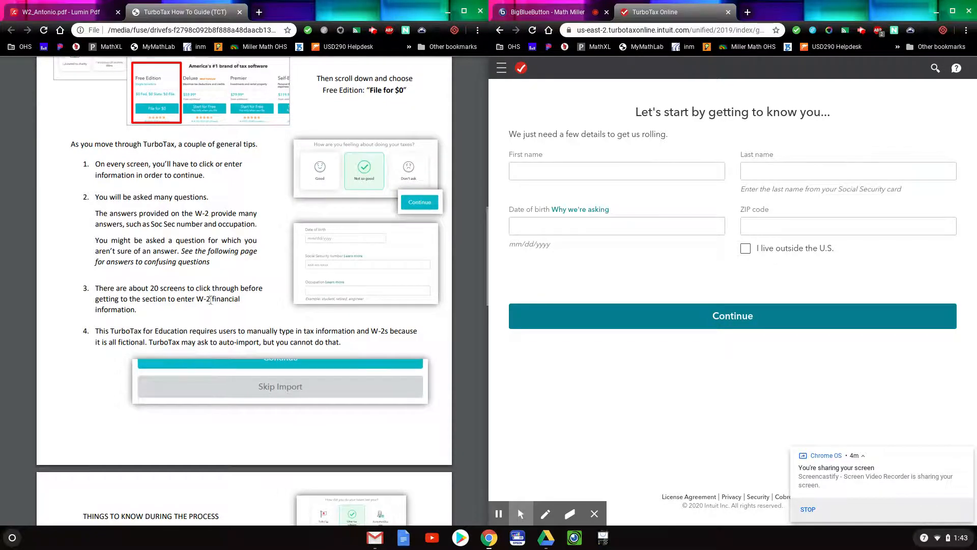
scroll(209, 299, down, 1)
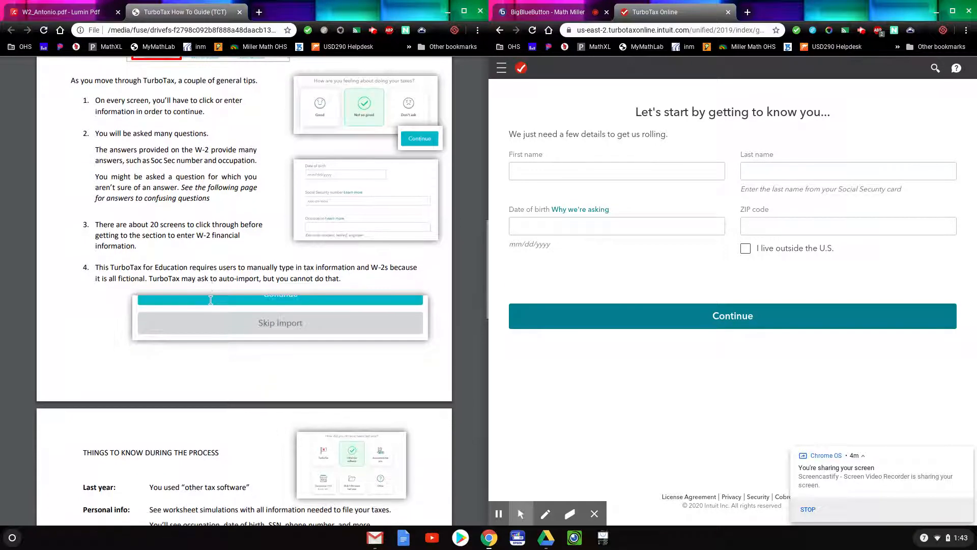
scroll(210, 301, down, 1)
scroll(210, 300, down, 4)
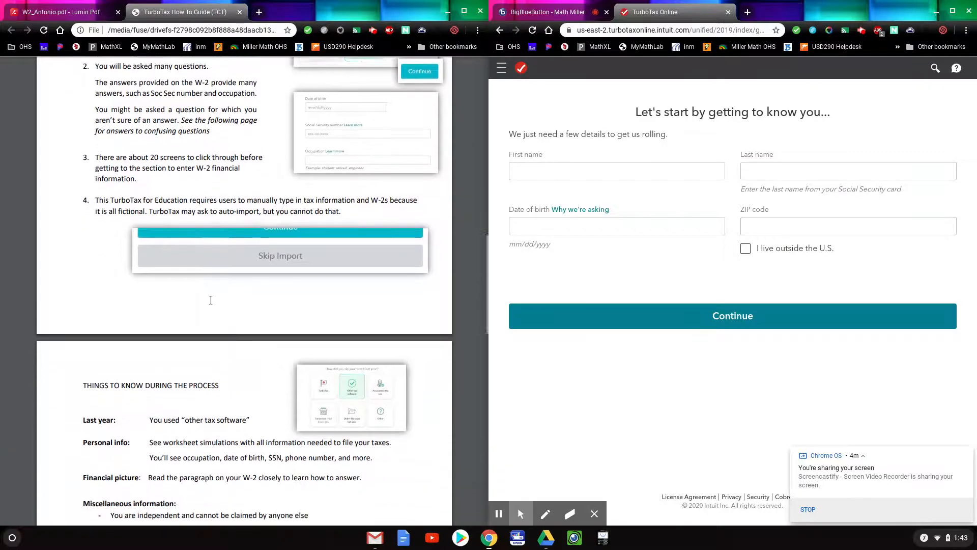
scroll(206, 295, down, 2)
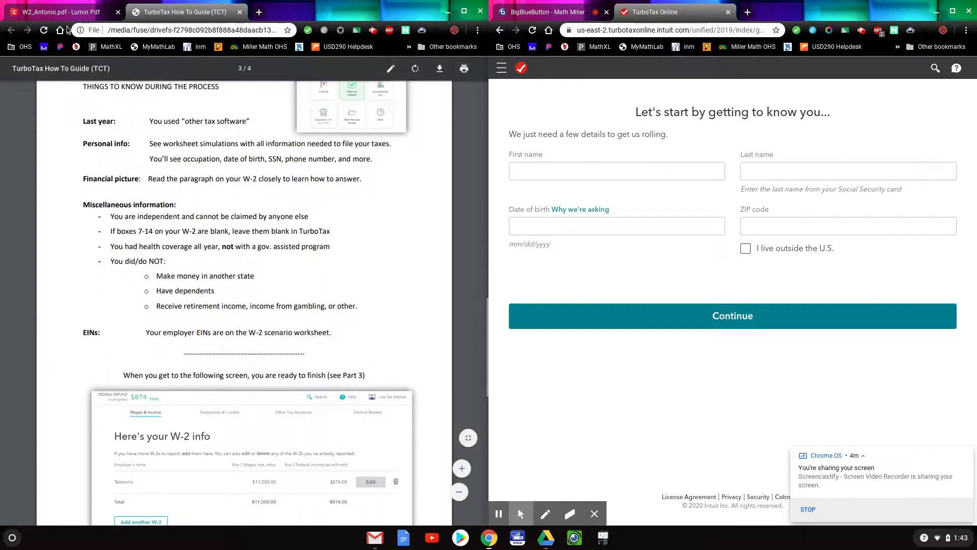
click(61, 12)
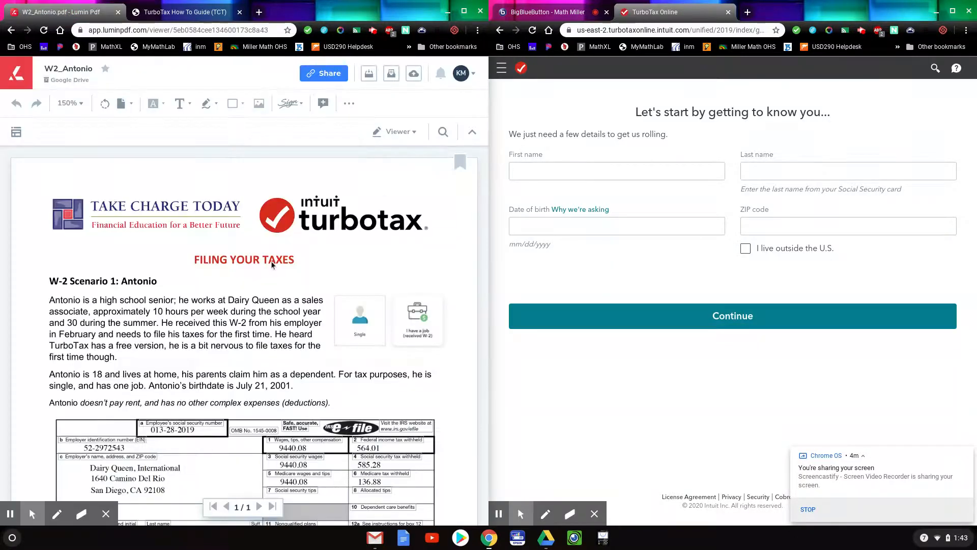
scroll(385, 189, down, 2)
Enter the filer's first and last name, date of birth and ZIP code, then continue.
click(529, 168)
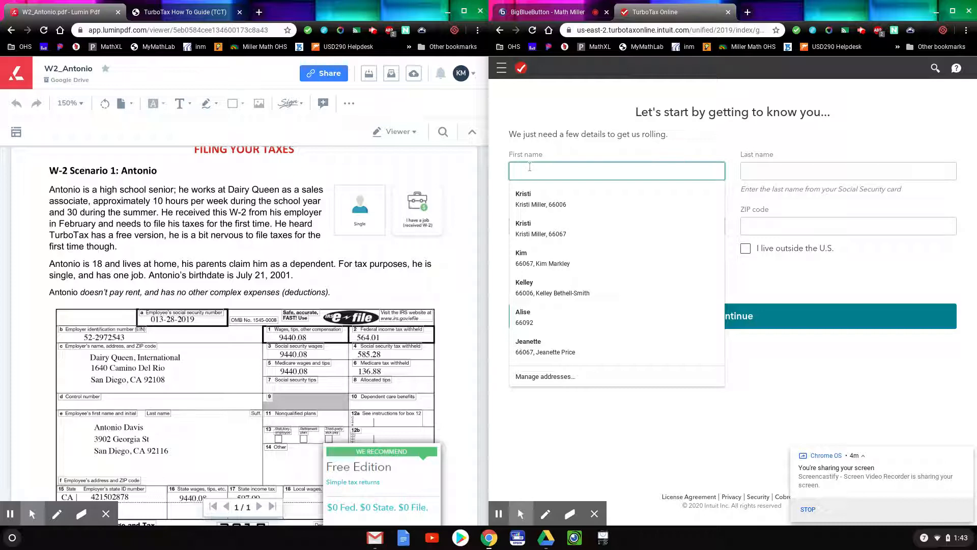
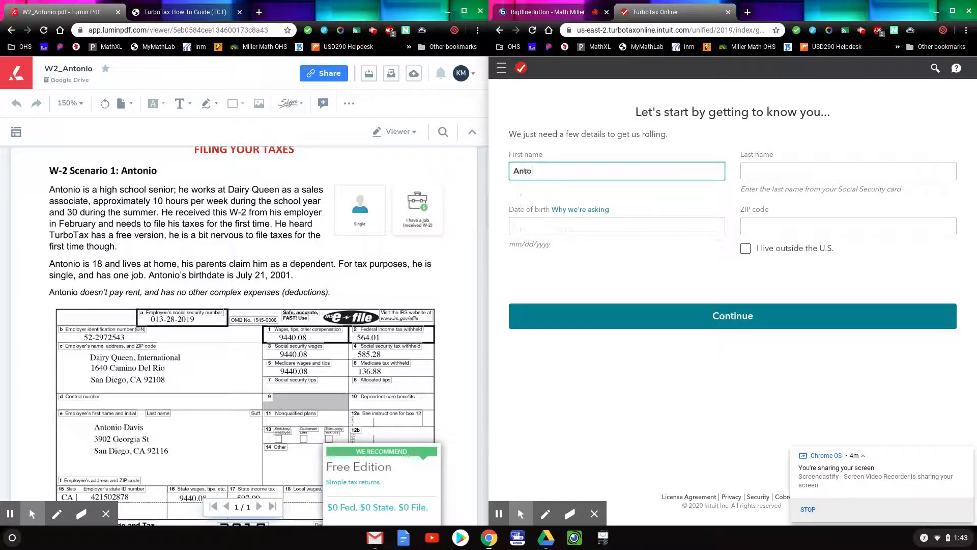
key(Tab)
click(538, 214)
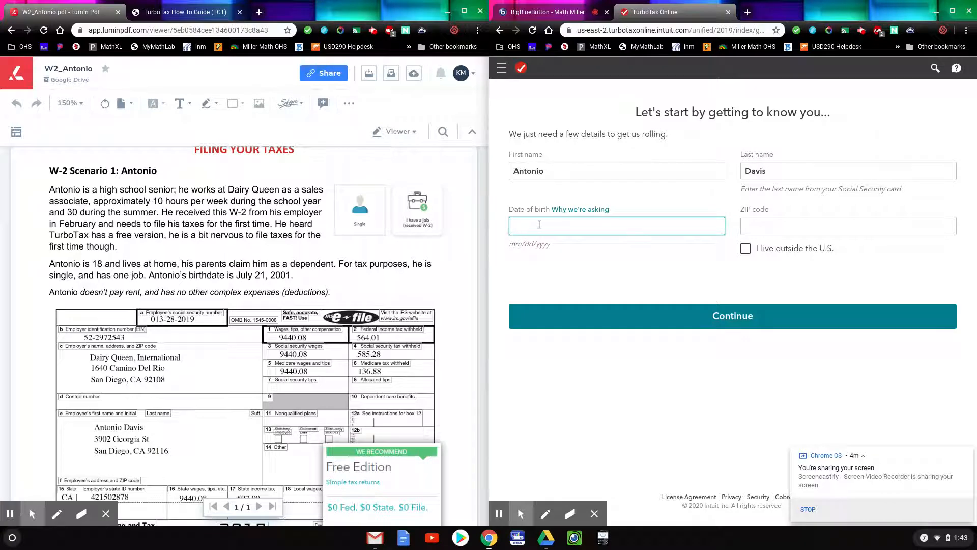
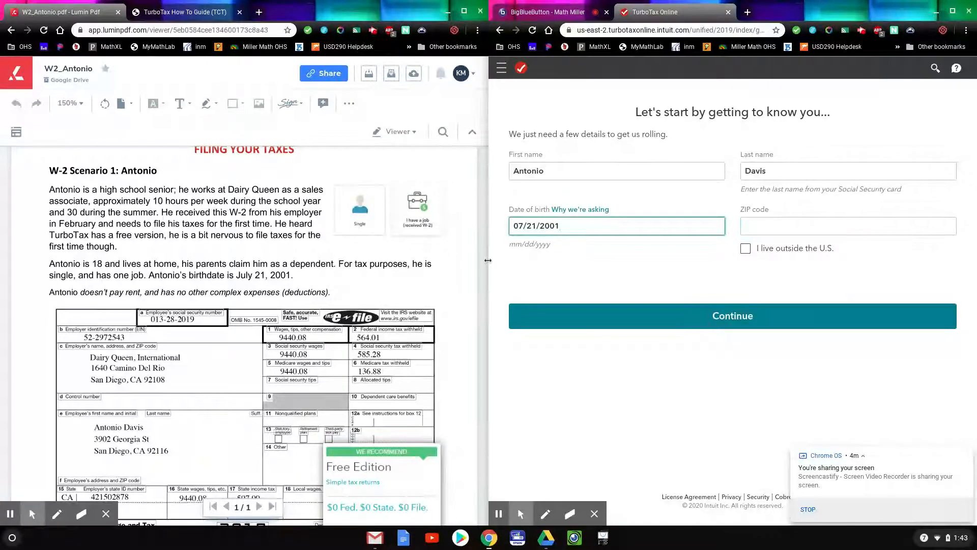
scroll(150, 259, down, 1)
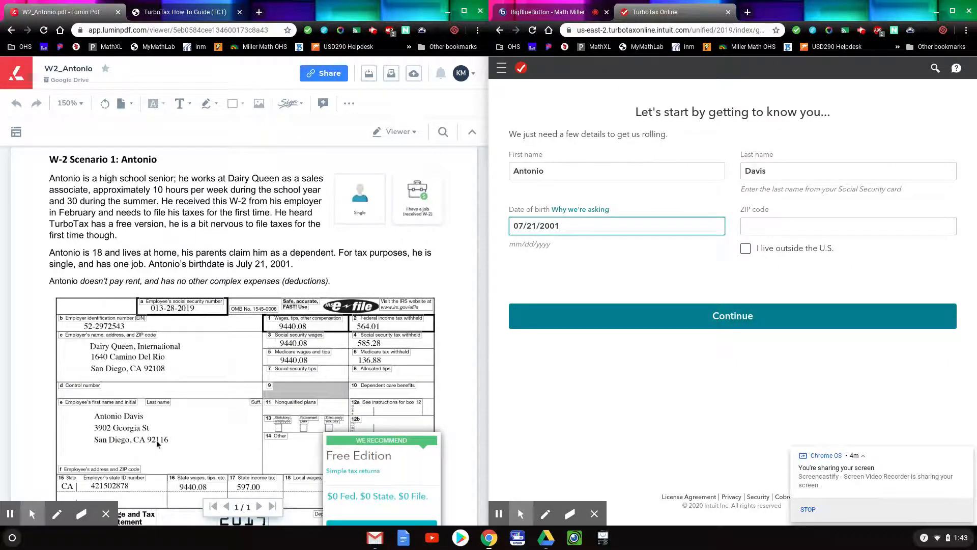
click(788, 222)
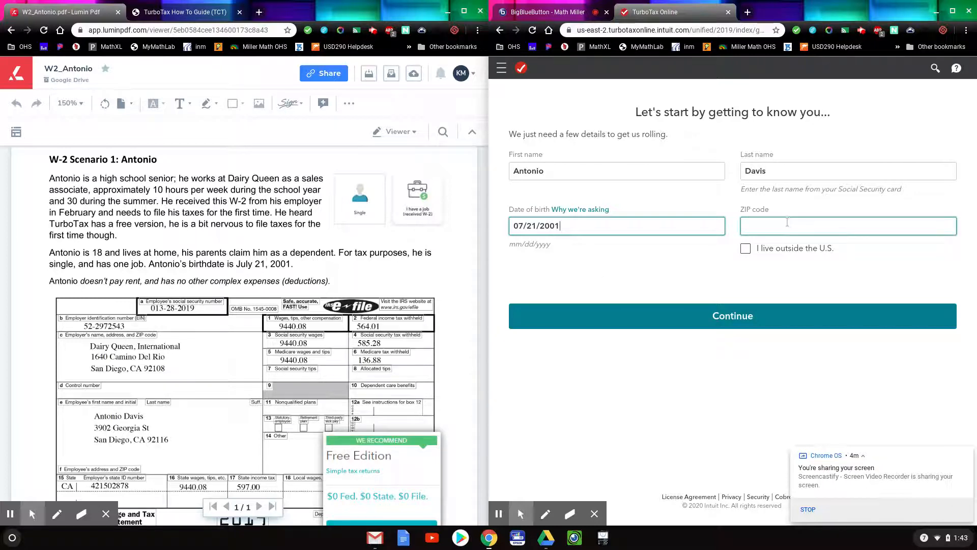
text(92116)
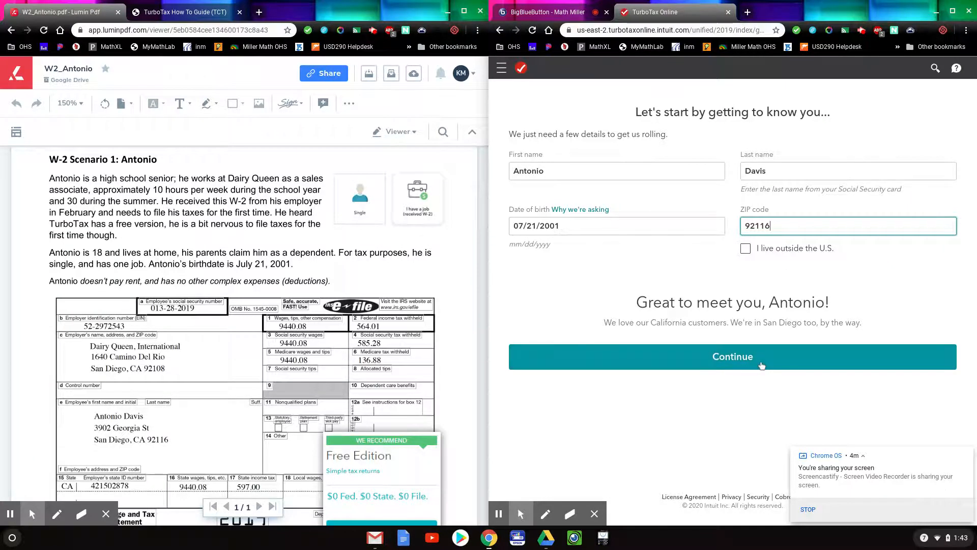
click(762, 365)
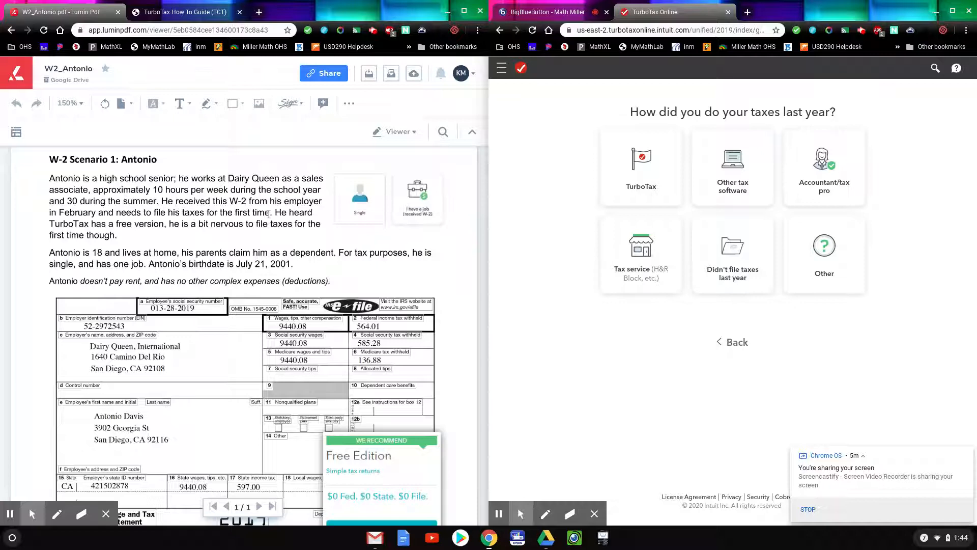
Answer 'Didn't file taxes last year' and 'Not so good', then continue.
drag(272, 213, 112, 216)
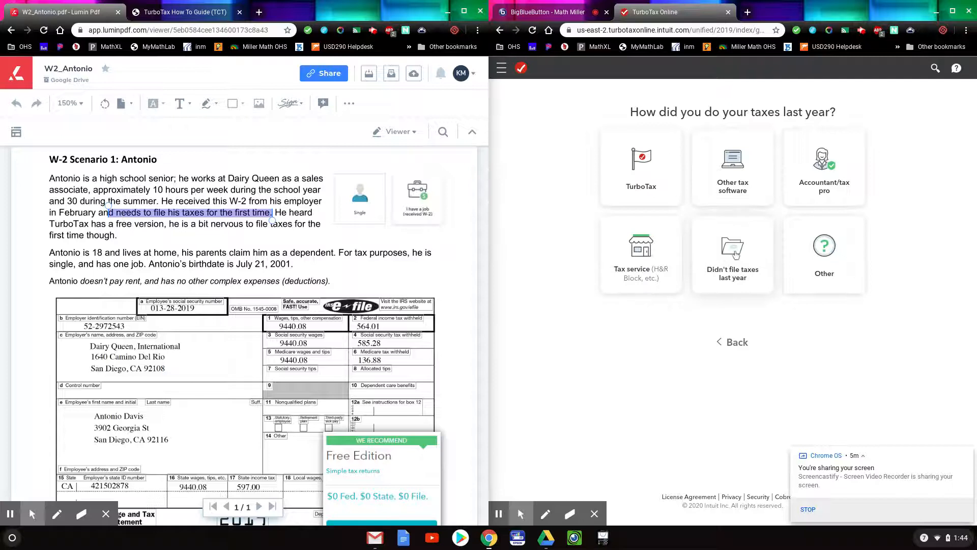
click(735, 254)
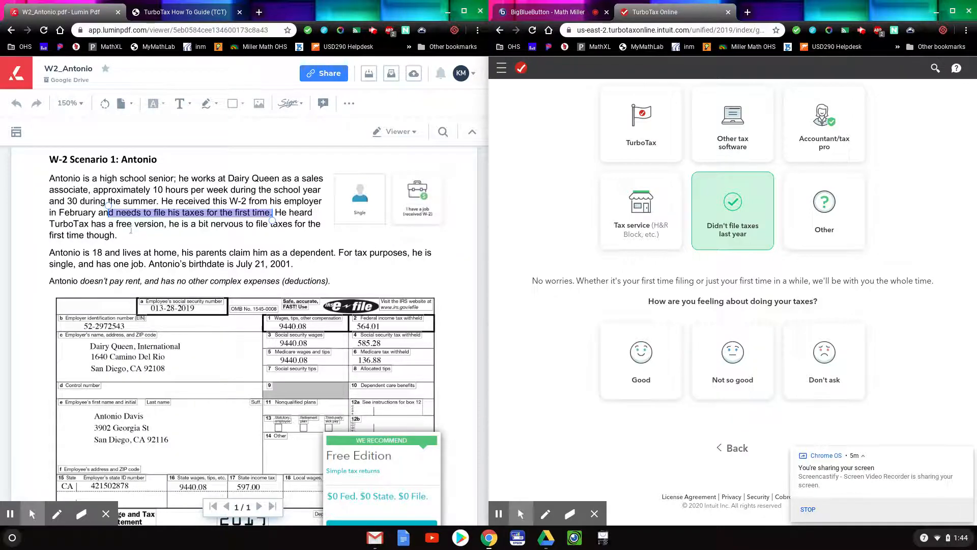
drag(174, 224, 277, 229)
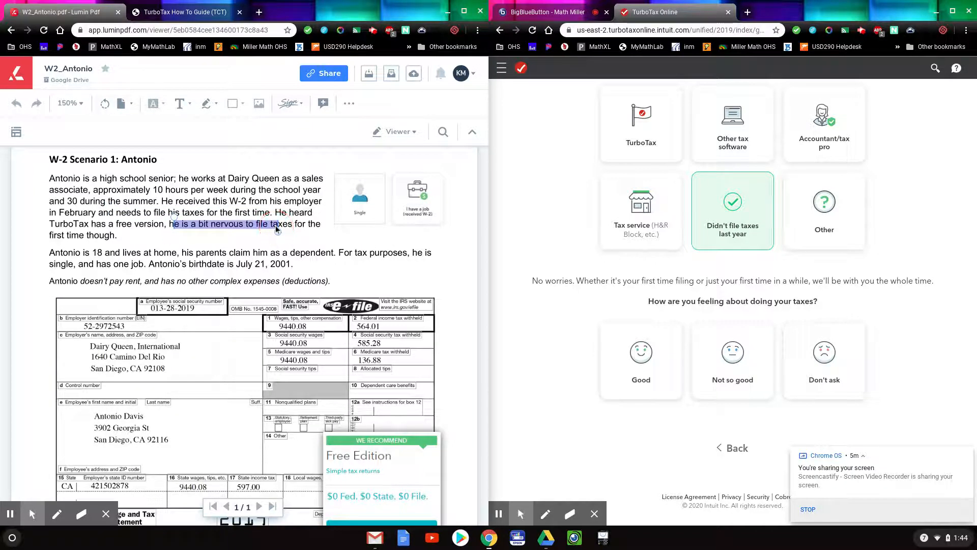
click(733, 360)
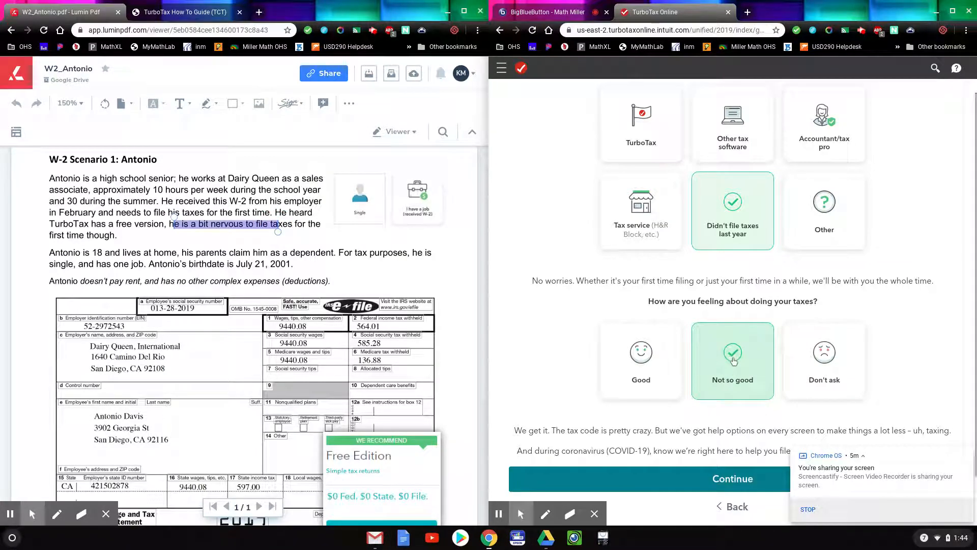
click(741, 423)
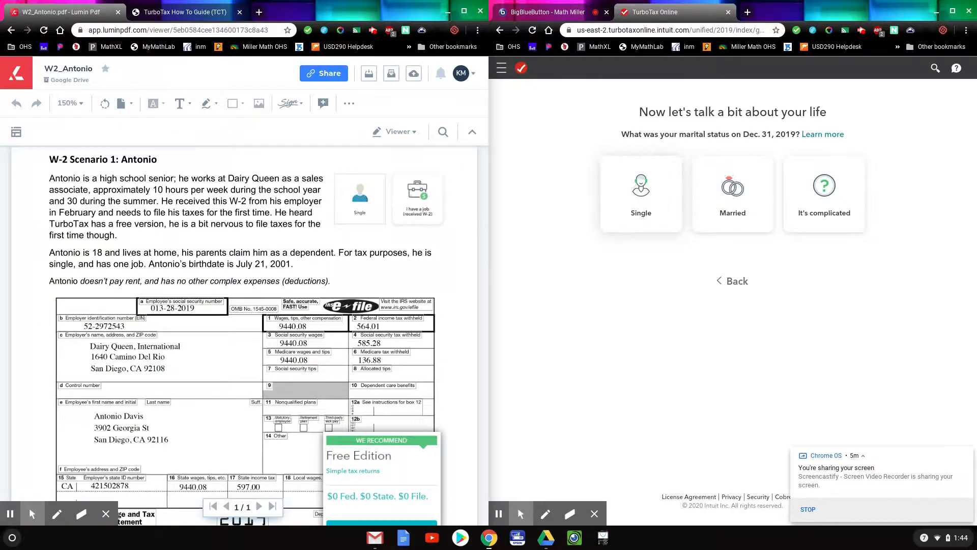
Set marital status to Single and submit it.
click(651, 220)
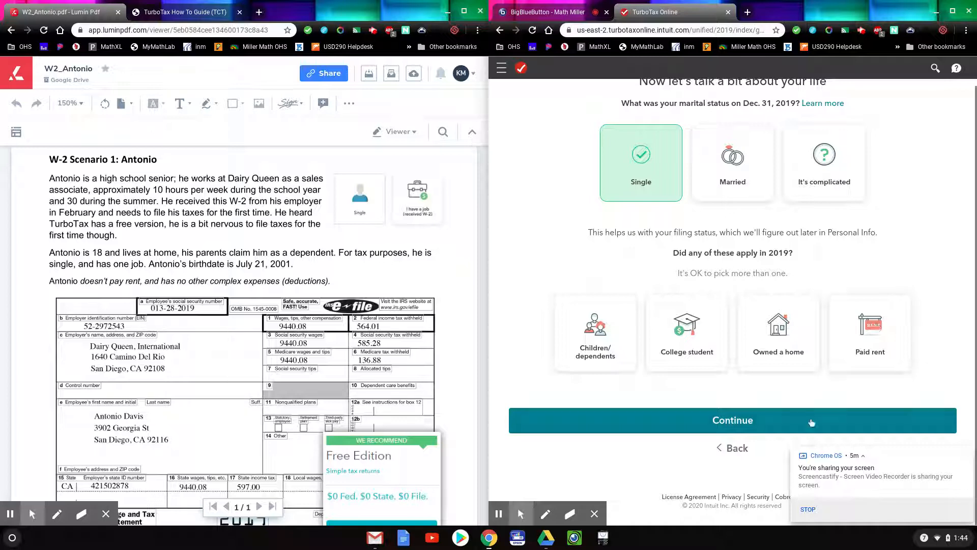
click(765, 420)
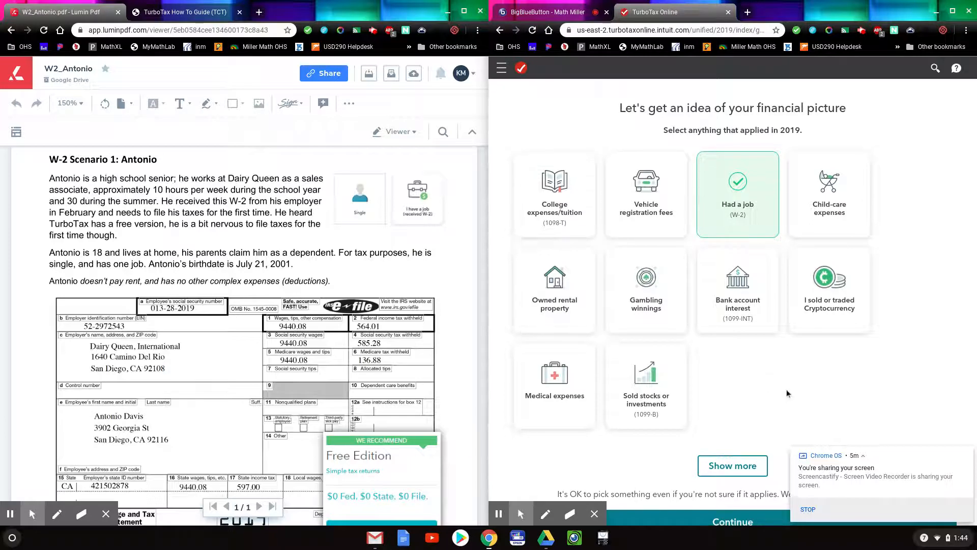
scroll(787, 389, down, 2)
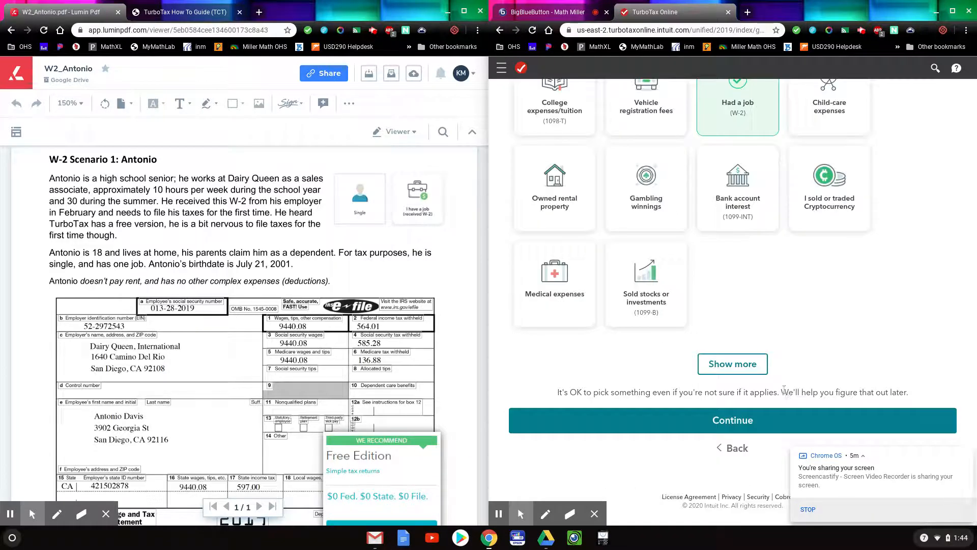
scroll(778, 359, up, 1)
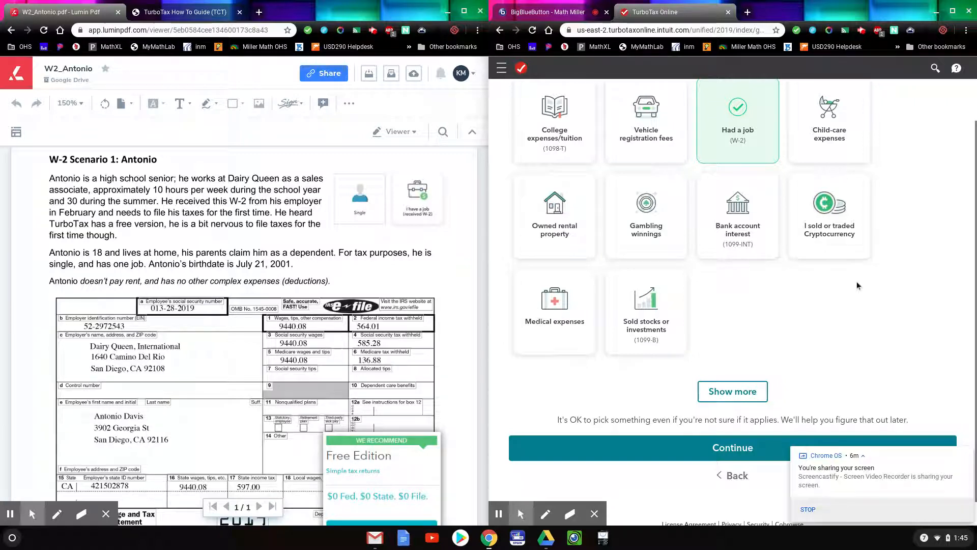
Show more income categories and continue with only 'Had a job (W-2)' selected.
click(741, 392)
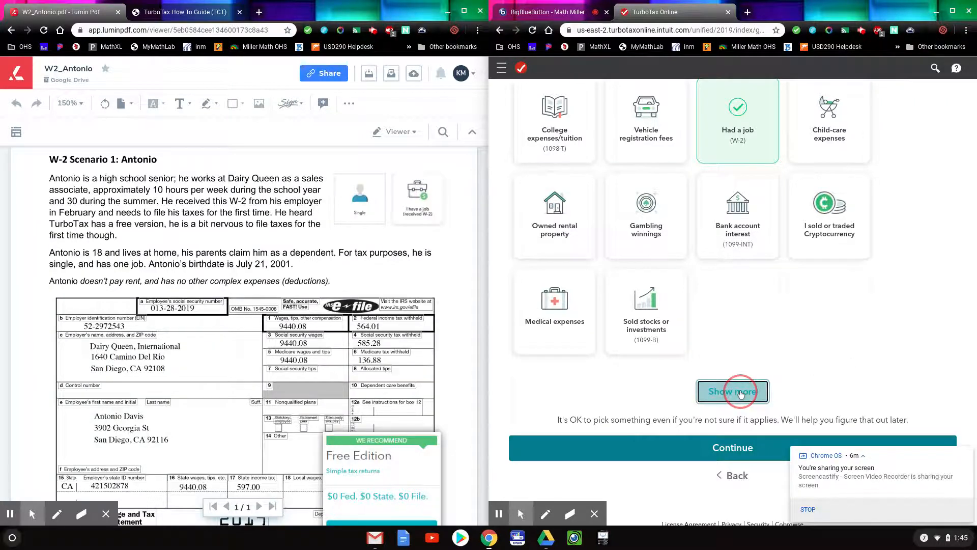
scroll(790, 375, down, 1)
scroll(789, 375, down, 3)
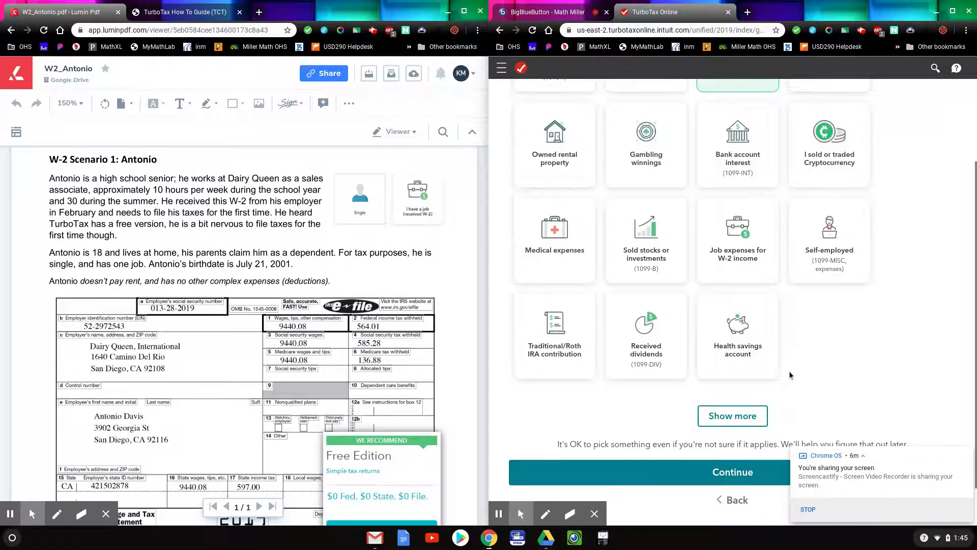
click(752, 420)
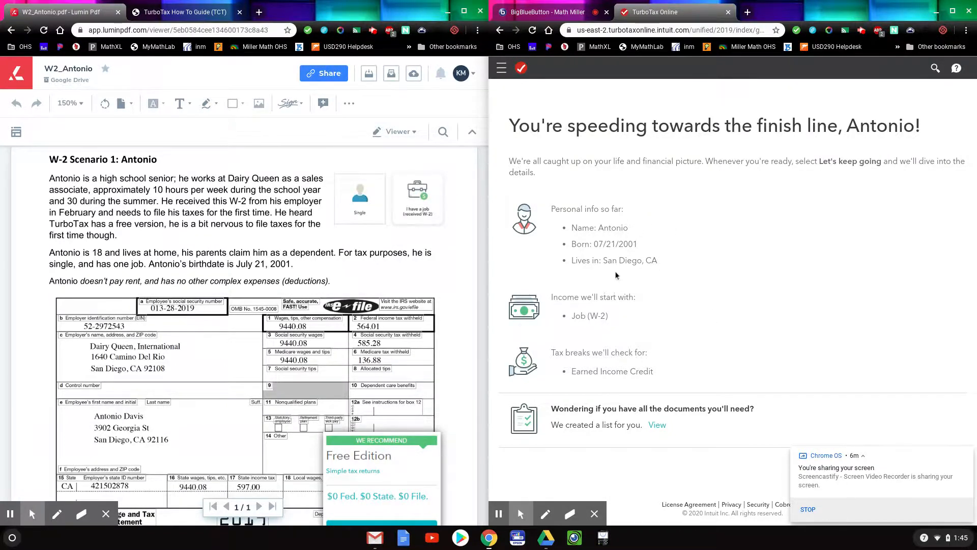
Expand the documents-needed list, maximize the browser, and choose 'Let's keep going'.
scroll(616, 276, down, 1)
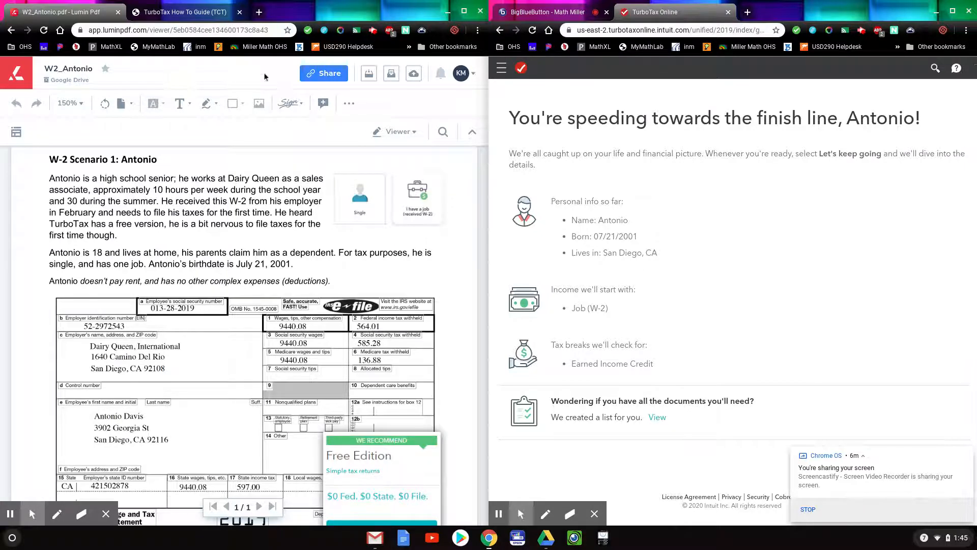
click(226, 14)
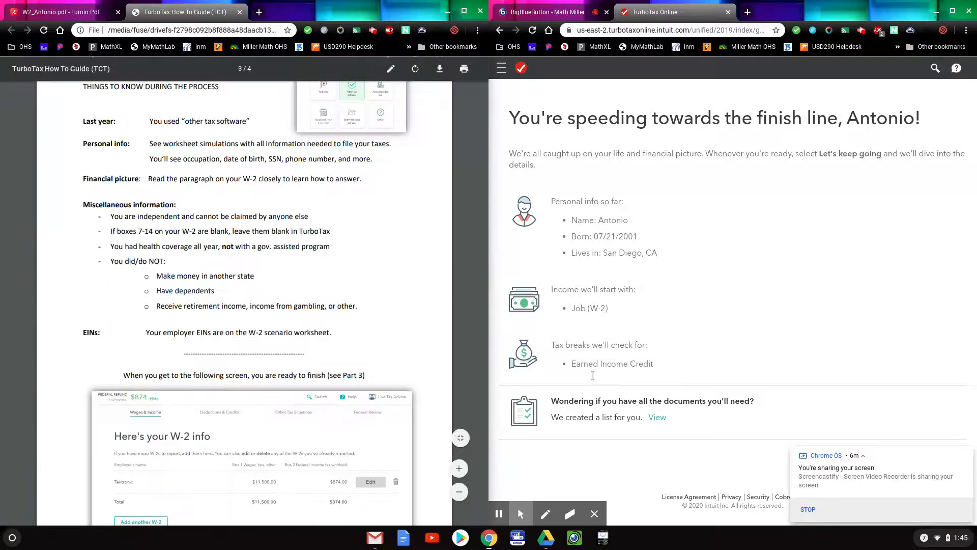
click(657, 418)
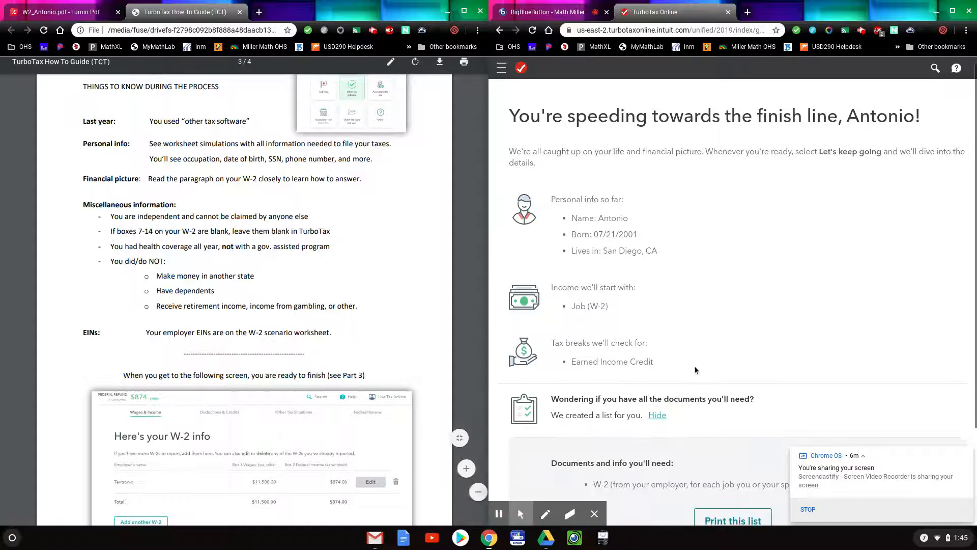
scroll(696, 367, down, 3)
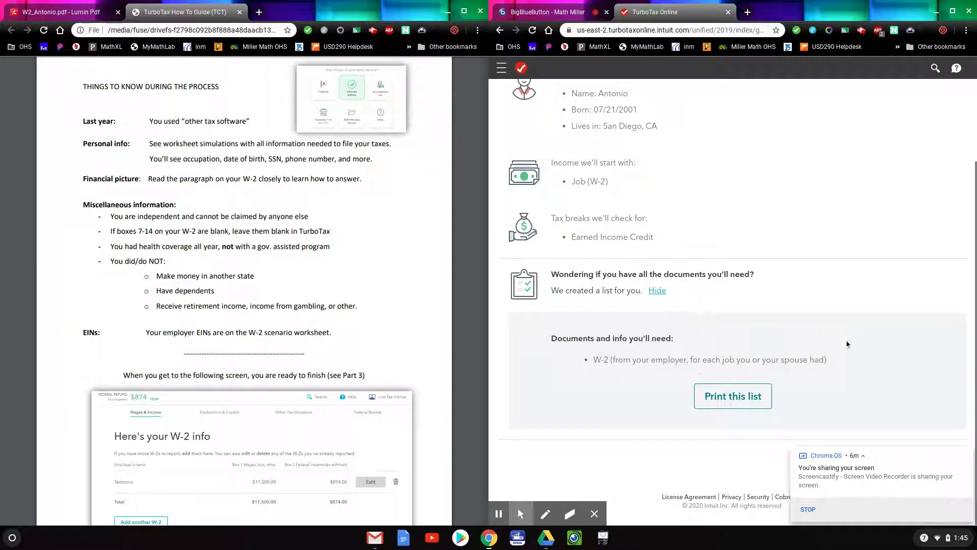
scroll(863, 331, up, 3)
scroll(863, 331, down, 3)
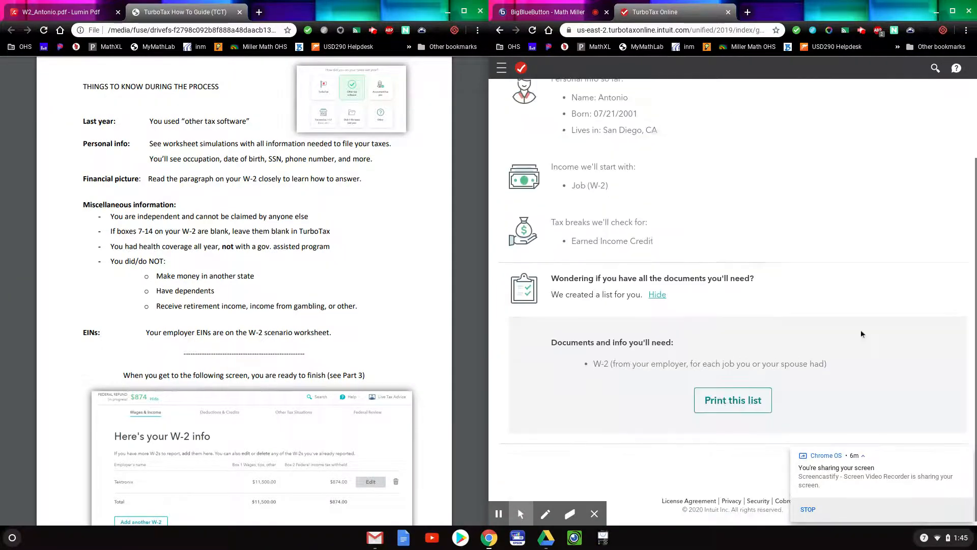
click(953, 10)
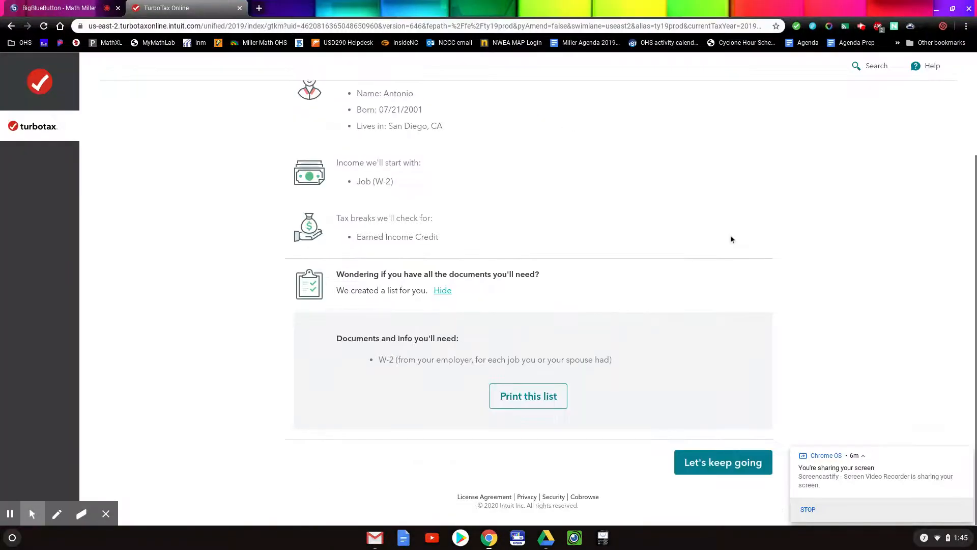
click(727, 462)
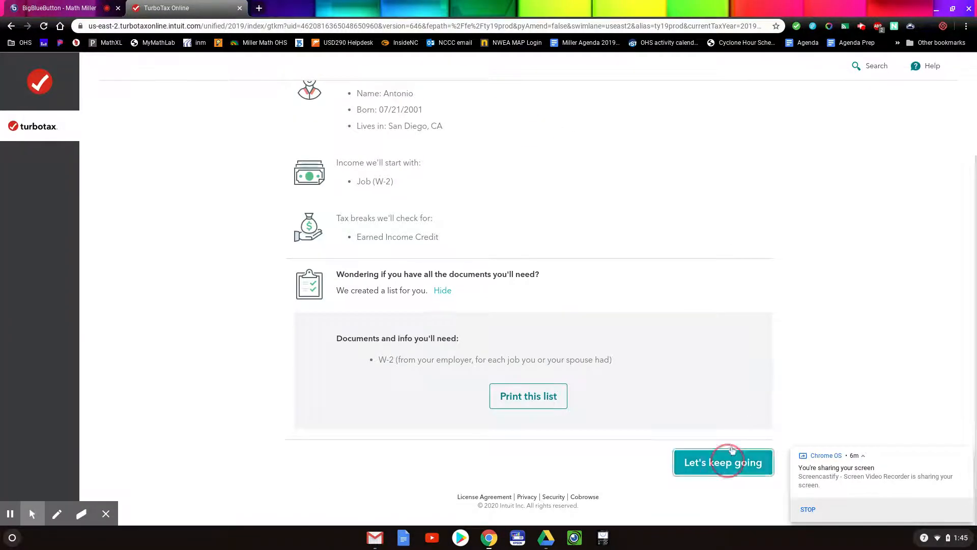
Restore the TurboTax window beside the guide and go to the second consent page.
click(953, 10)
drag(641, 29, 976, 12)
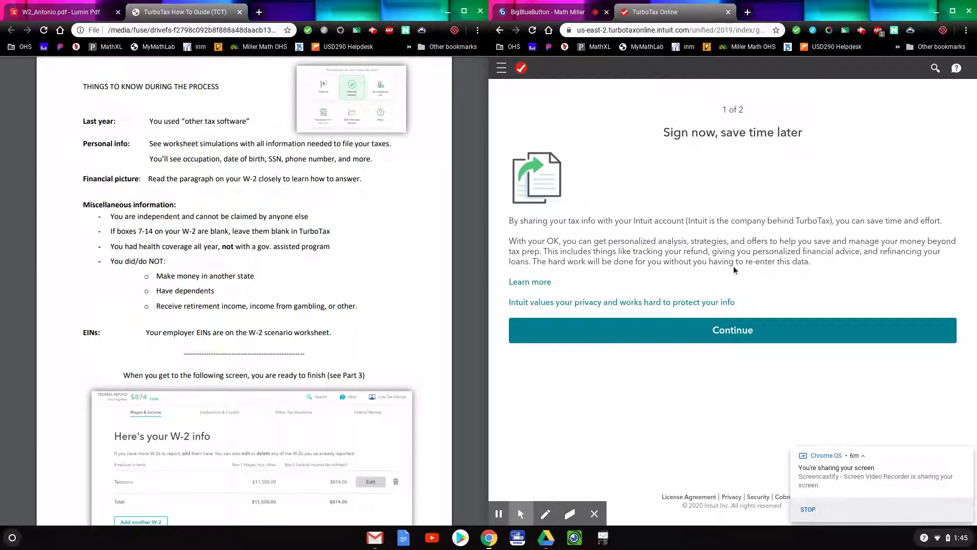
click(770, 340)
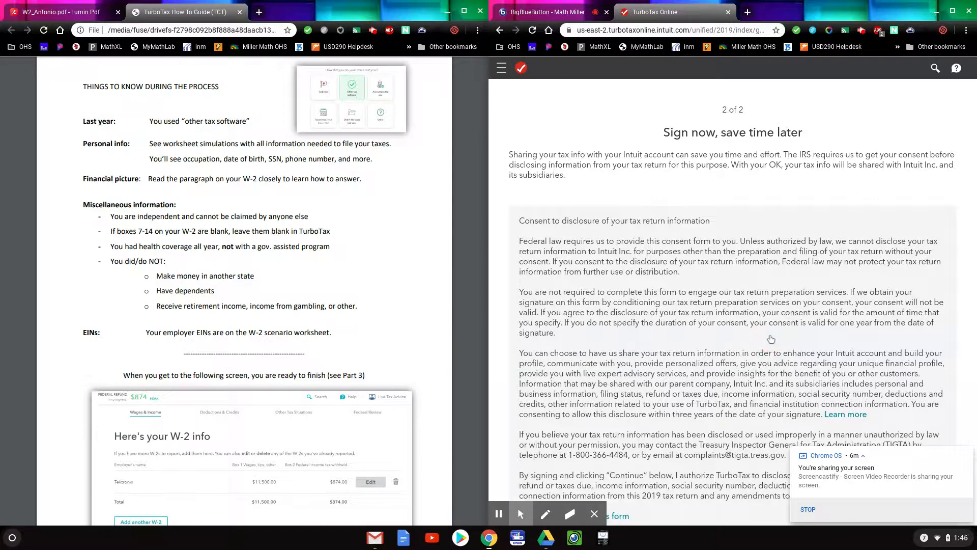
scroll(770, 337, down, 5)
Scroll through the consent form and decline it with No Thanks.
click(770, 334)
scroll(769, 333, down, 1)
click(769, 331)
scroll(769, 331, down, 1)
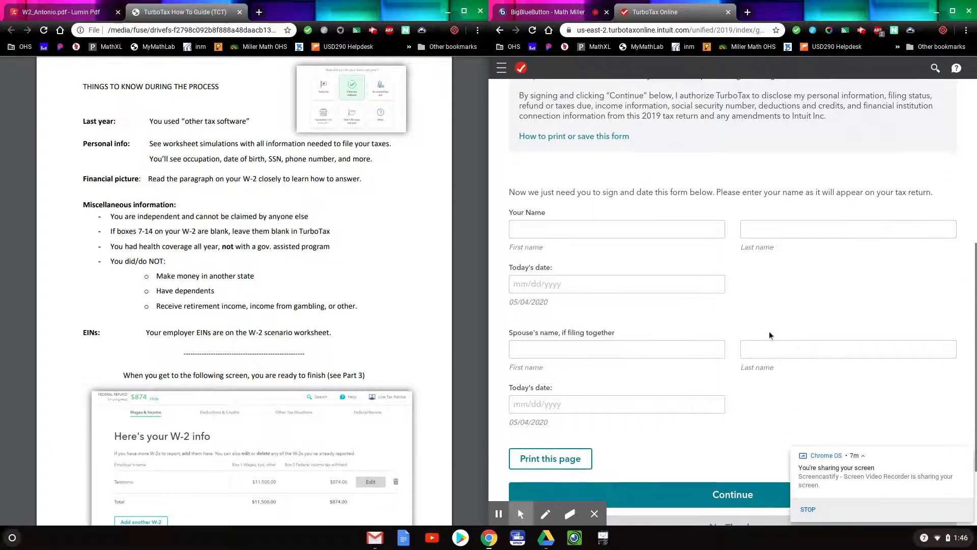
scroll(769, 335, down, 1)
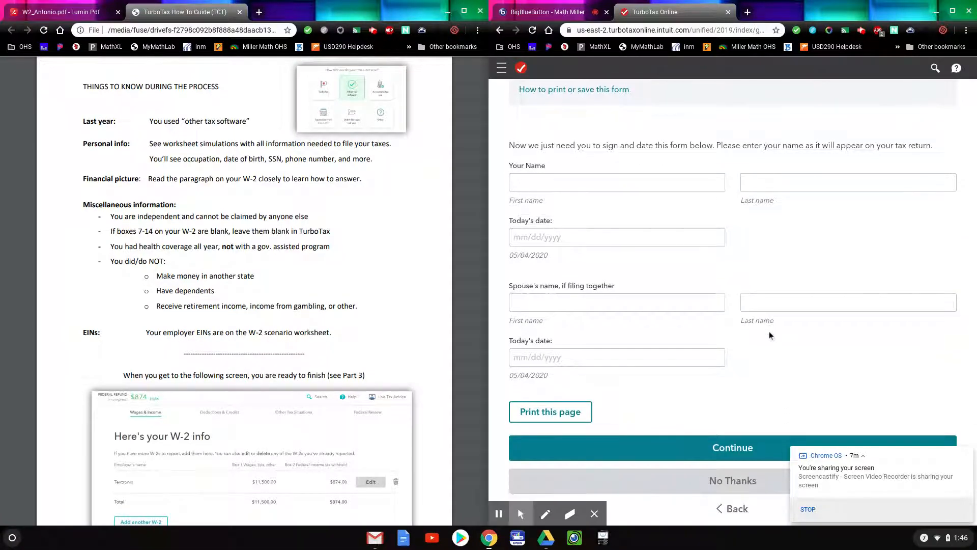
scroll(768, 331, down, 1)
click(742, 429)
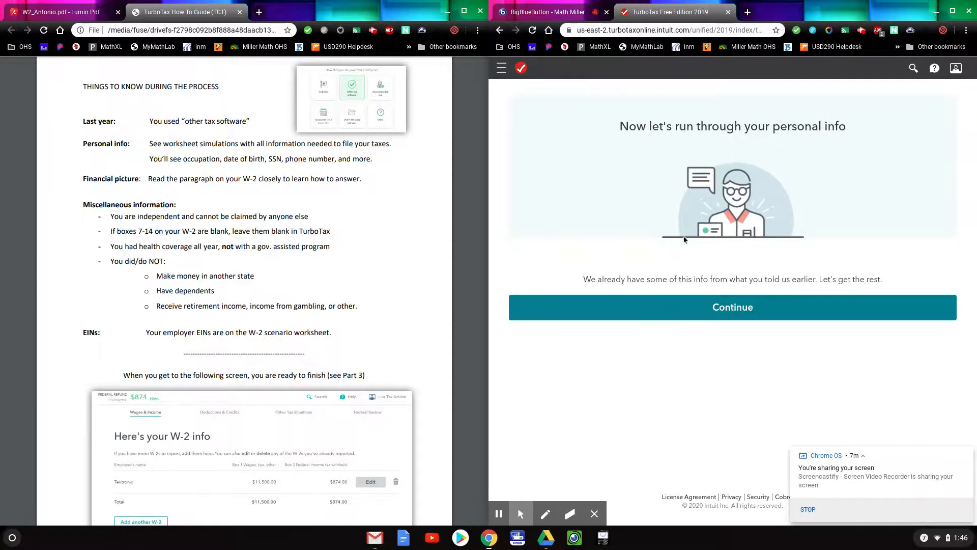
Continue into the personal info questions and read his details from the W-2 document.
click(712, 314)
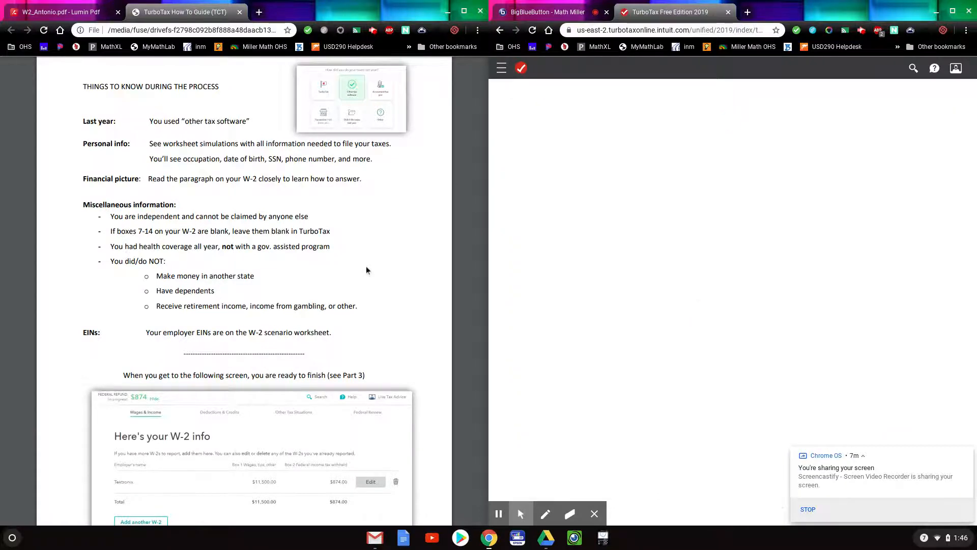
scroll(366, 266, down, 1)
scroll(365, 266, down, 1)
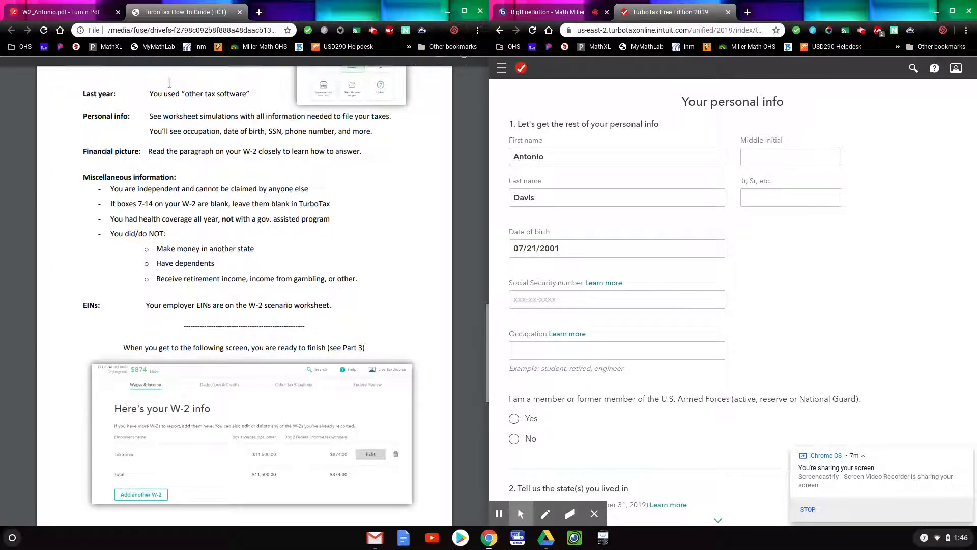
click(61, 11)
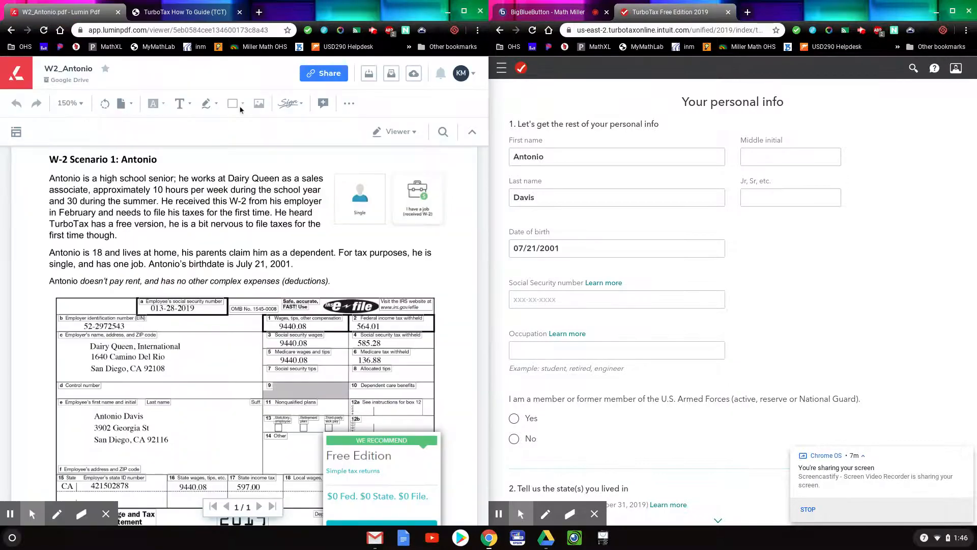
click(779, 153)
click(302, 282)
scroll(302, 282, down, 1)
scroll(302, 283, up, 1)
scroll(302, 282, up, 1)
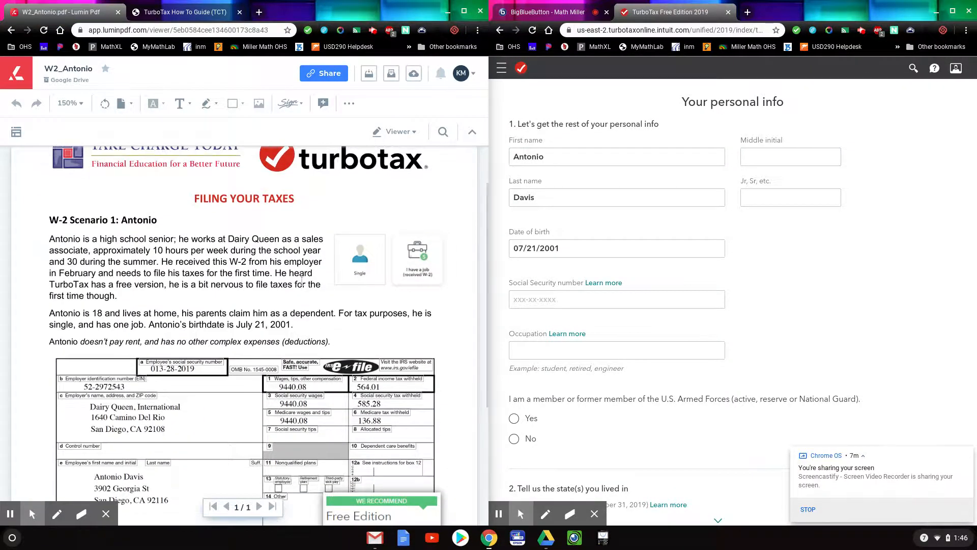
scroll(302, 281, down, 1)
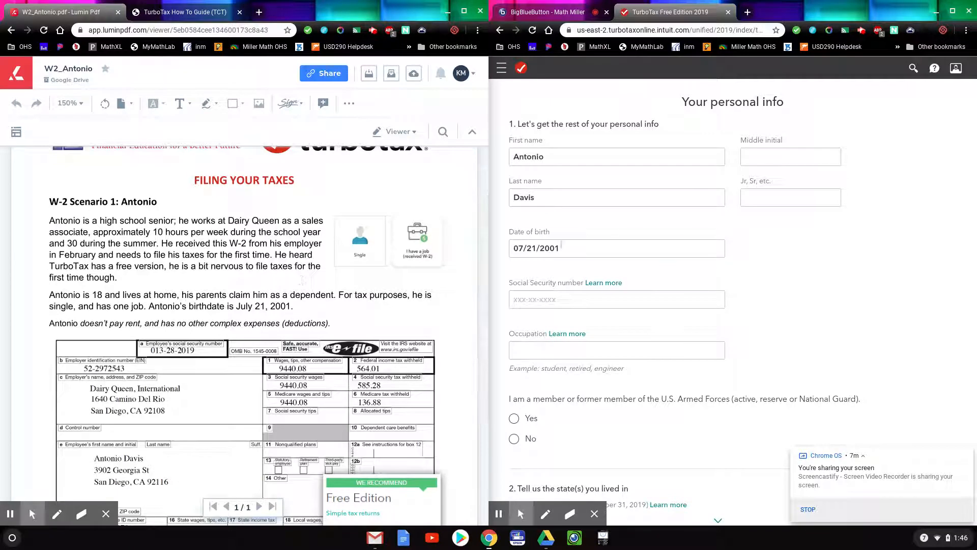
click(778, 158)
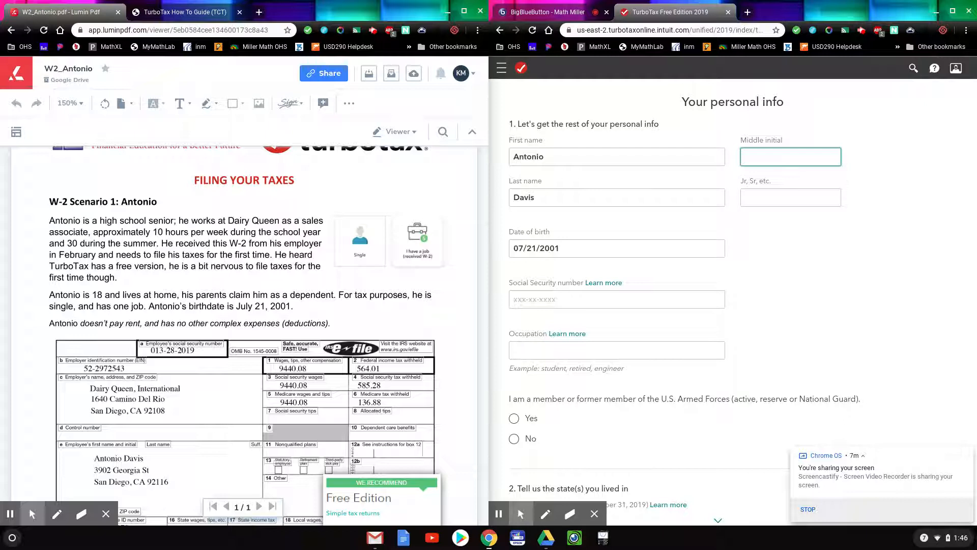
Enter the Social Security number shown on the W-2.
key(Tab)
key(Tab)
click(569, 299)
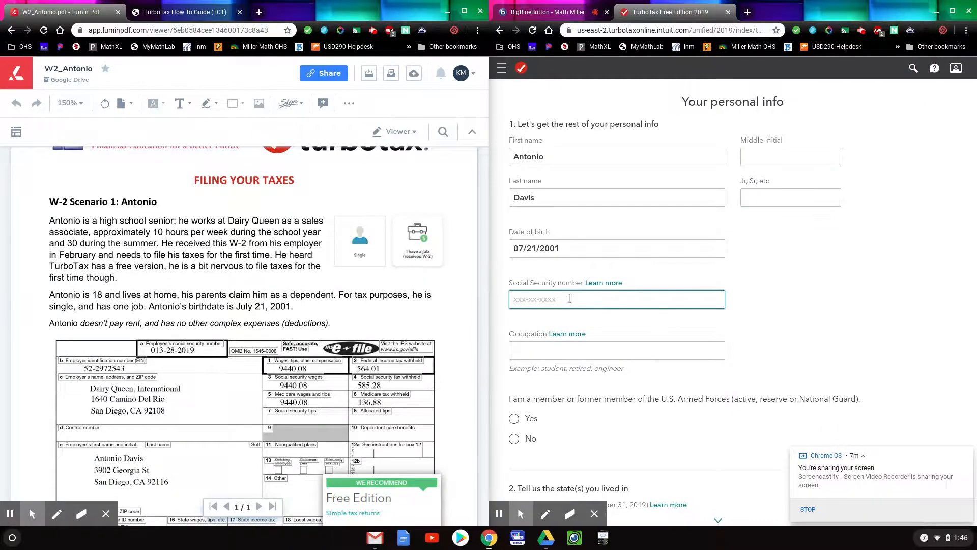
click(562, 304)
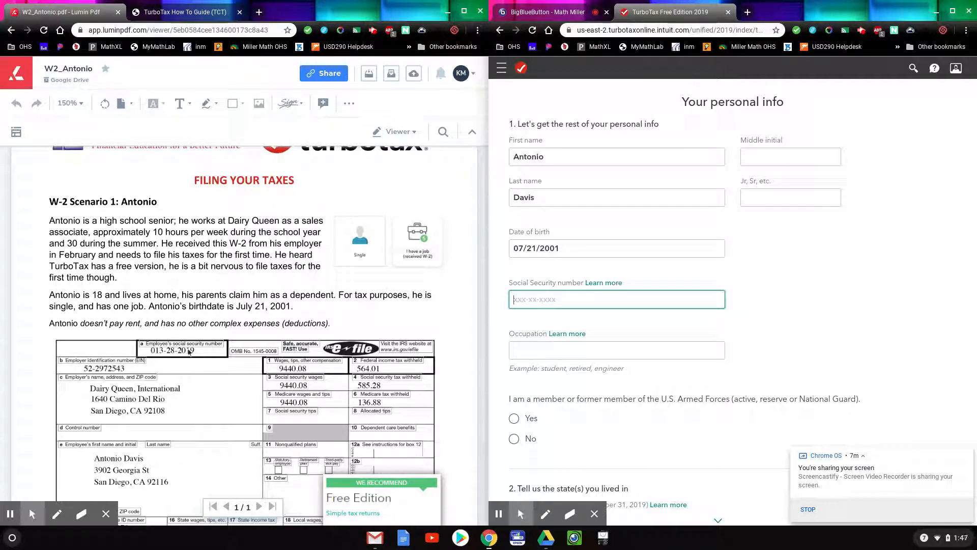
text(014)
Set the occupation to Sales Associate and answer No to Armed Forces service.
click(567, 353)
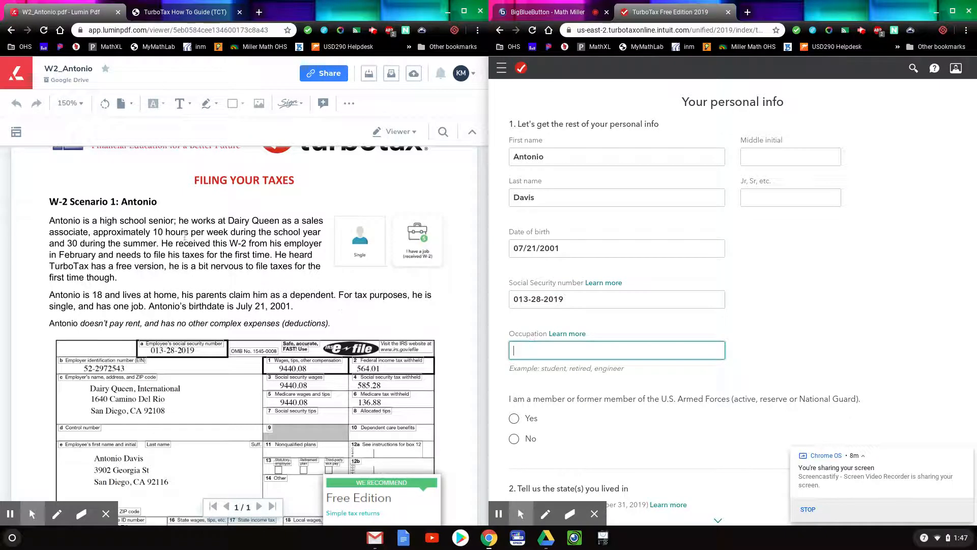
drag(179, 221, 98, 232)
click(546, 349)
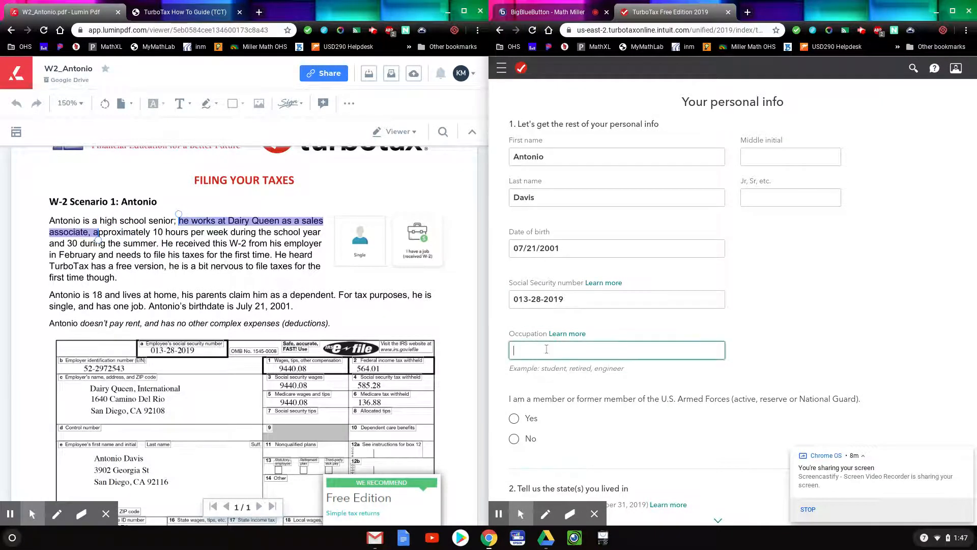
text(sale)
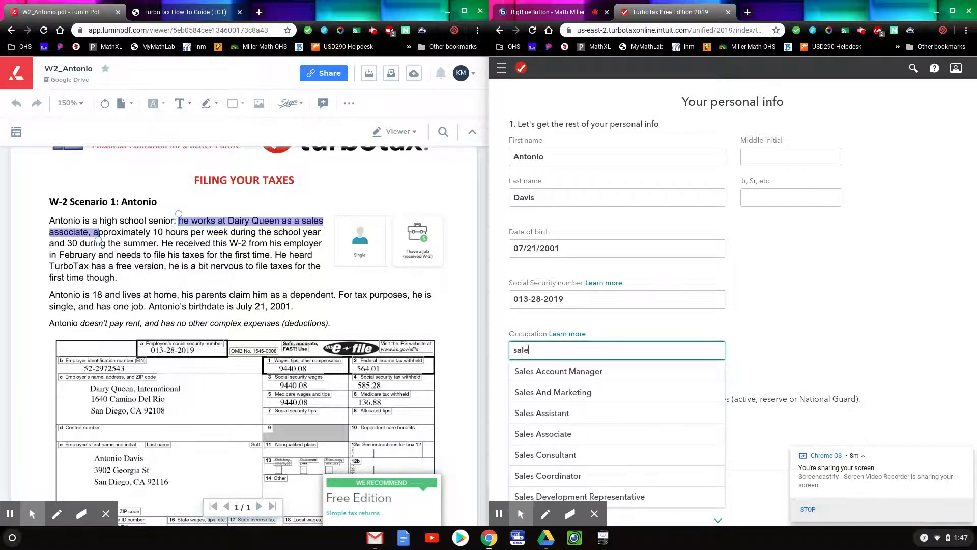
text(s asso)
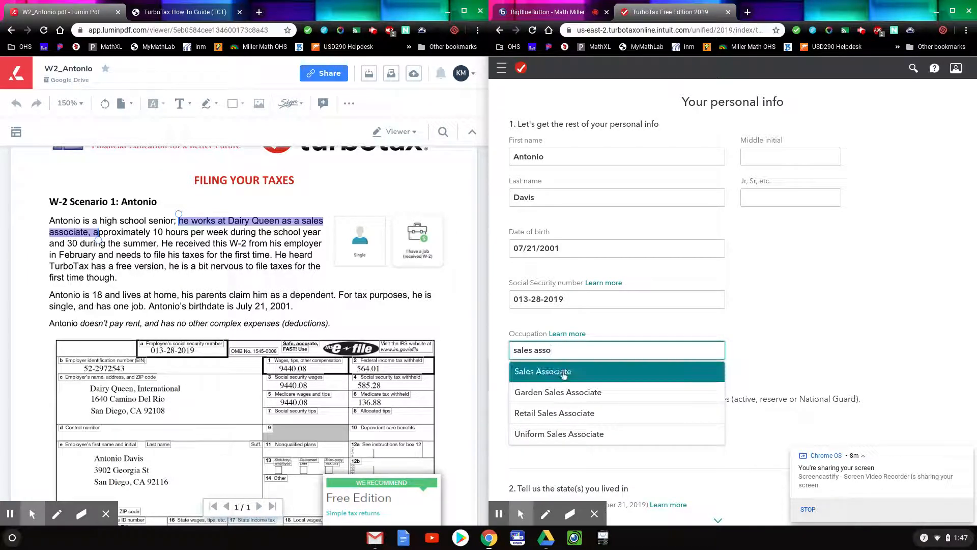
click(563, 373)
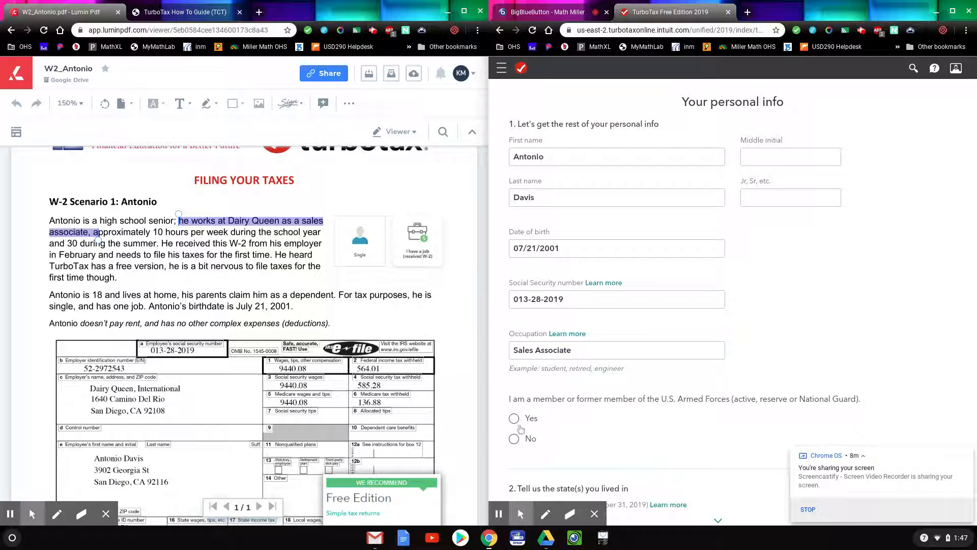
click(515, 439)
Answer No to having lived in another state.
scroll(674, 412, down, 4)
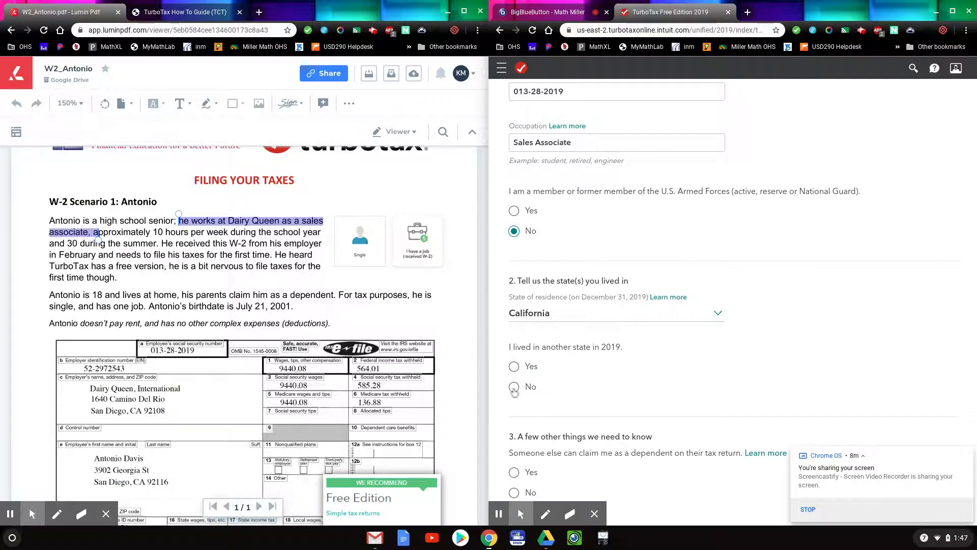
click(514, 388)
click(397, 300)
scroll(643, 338, down, 1)
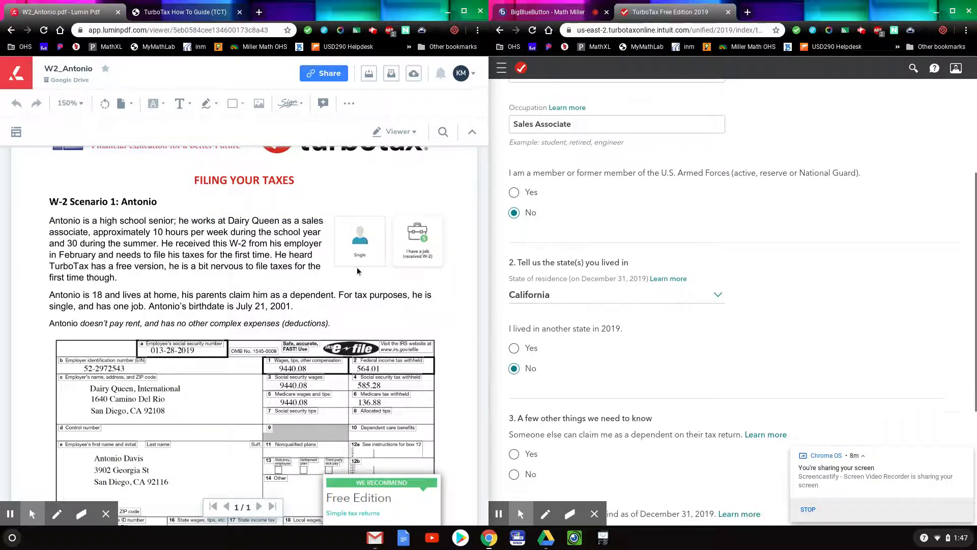
scroll(358, 271, down, 4)
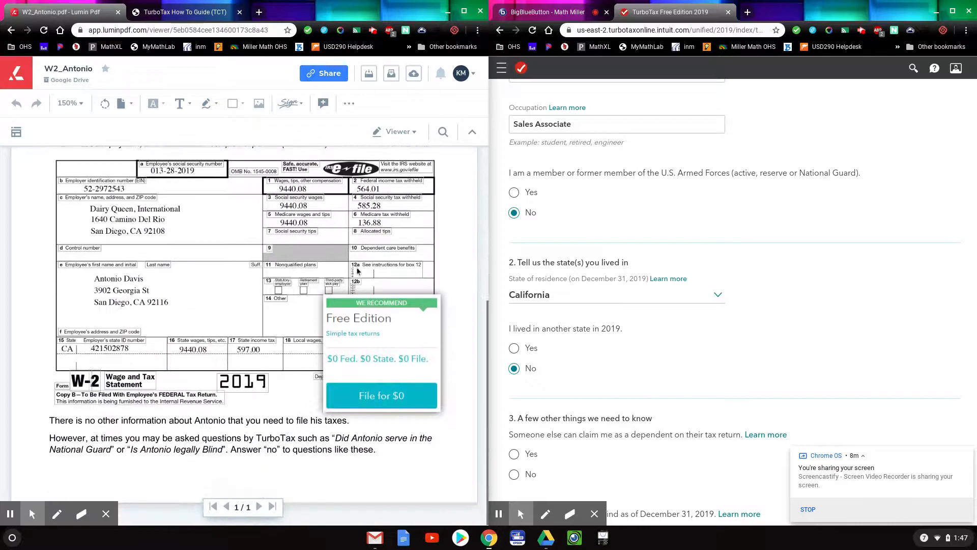
scroll(357, 270, up, 3)
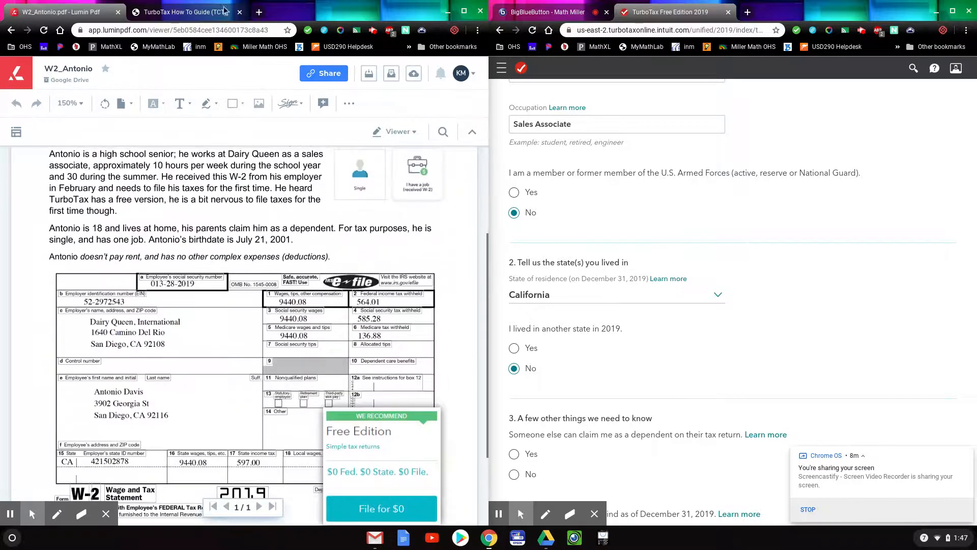
Check the how-to guide and scenario, then answer Yes to being claimable as a dependent.
click(225, 9)
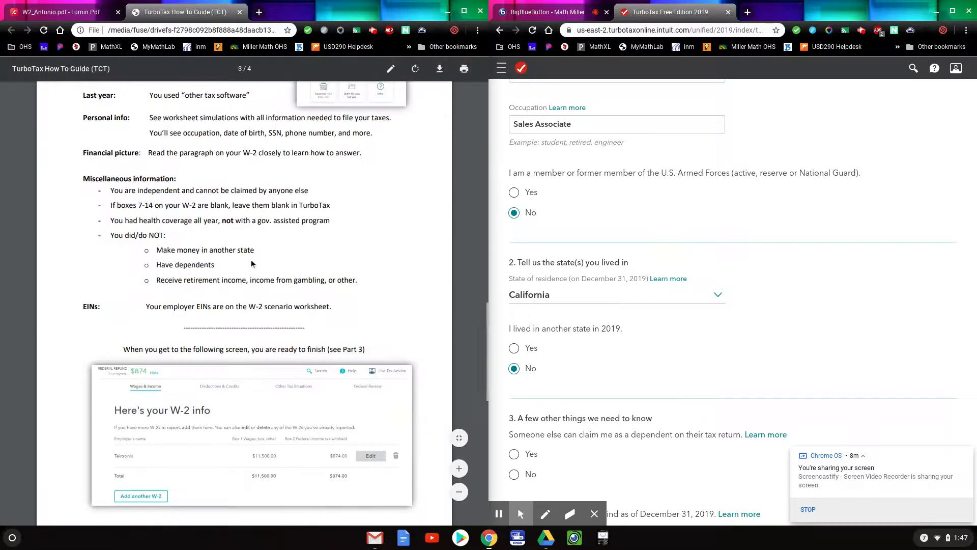
scroll(251, 262, up, 1)
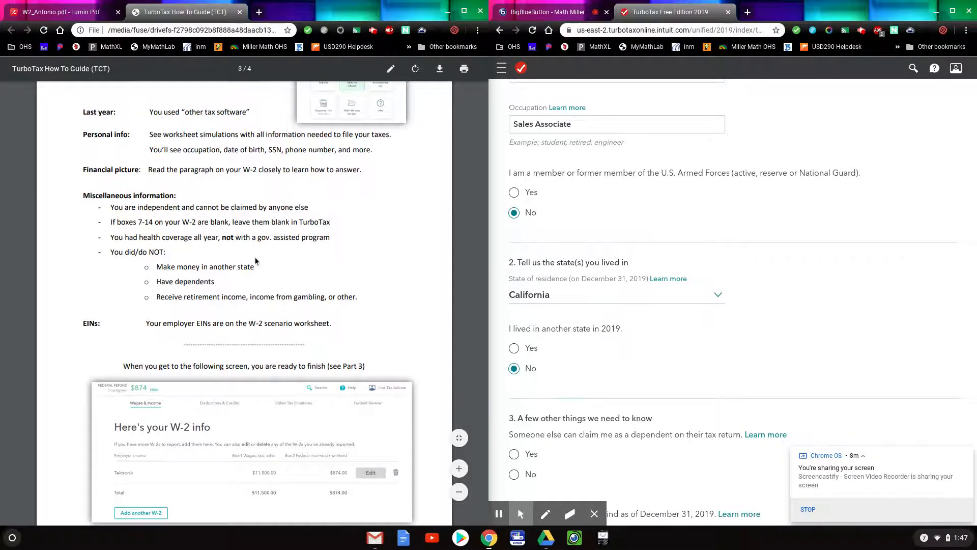
scroll(256, 261, down, 1)
scroll(256, 260, down, 2)
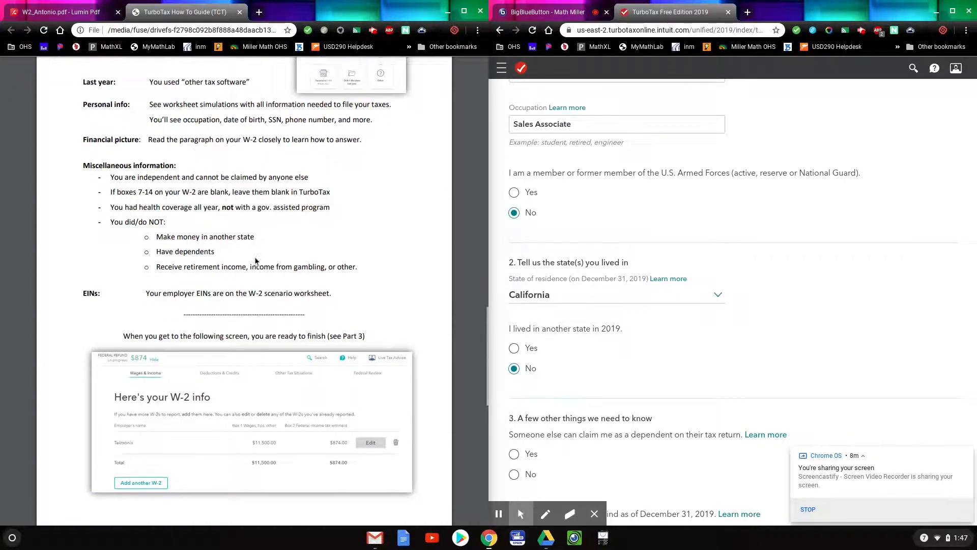
scroll(606, 369, down, 3)
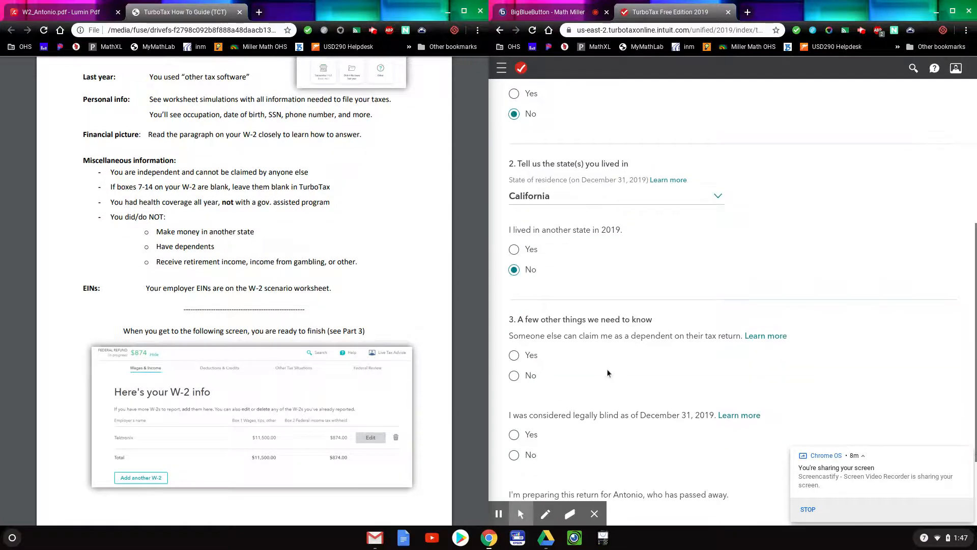
scroll(606, 368, down, 2)
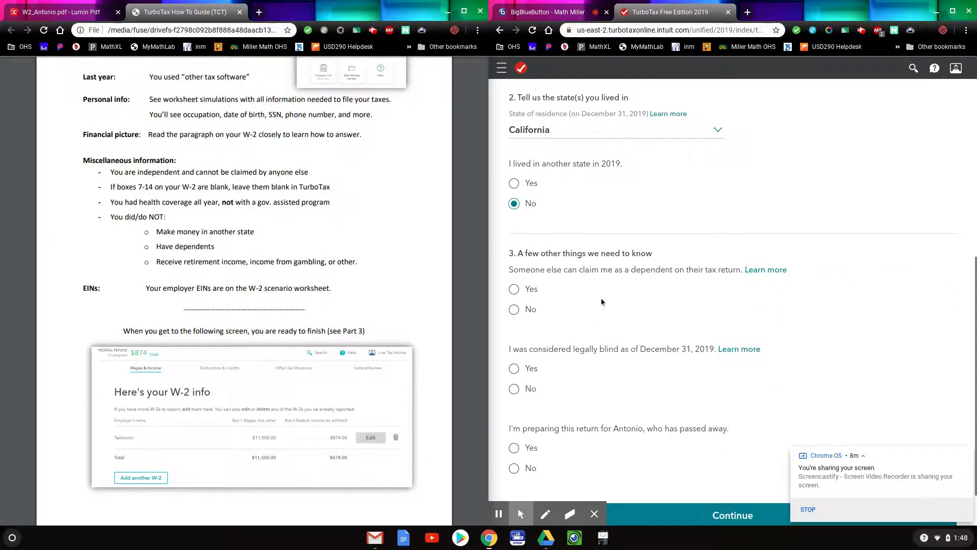
scroll(429, 214, up, 1)
click(98, 7)
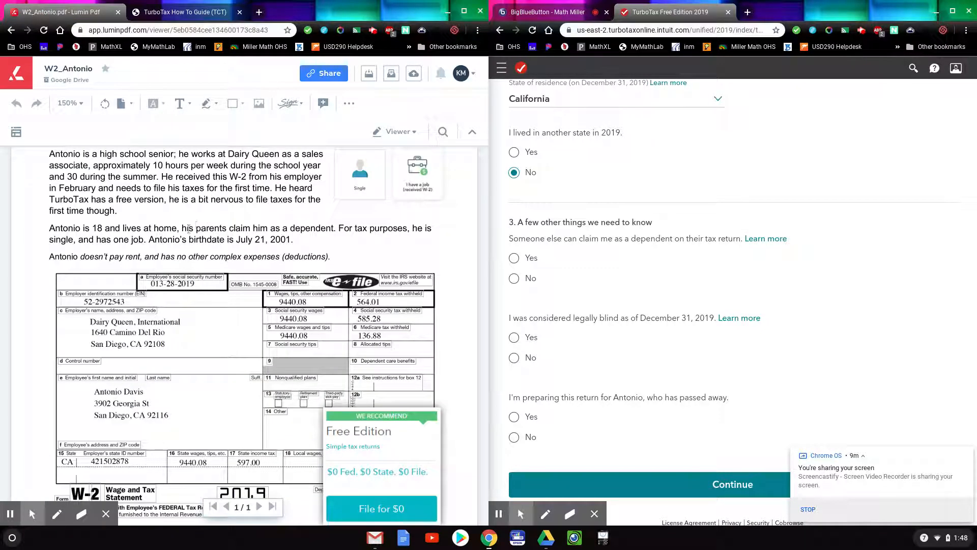
drag(183, 227, 345, 231)
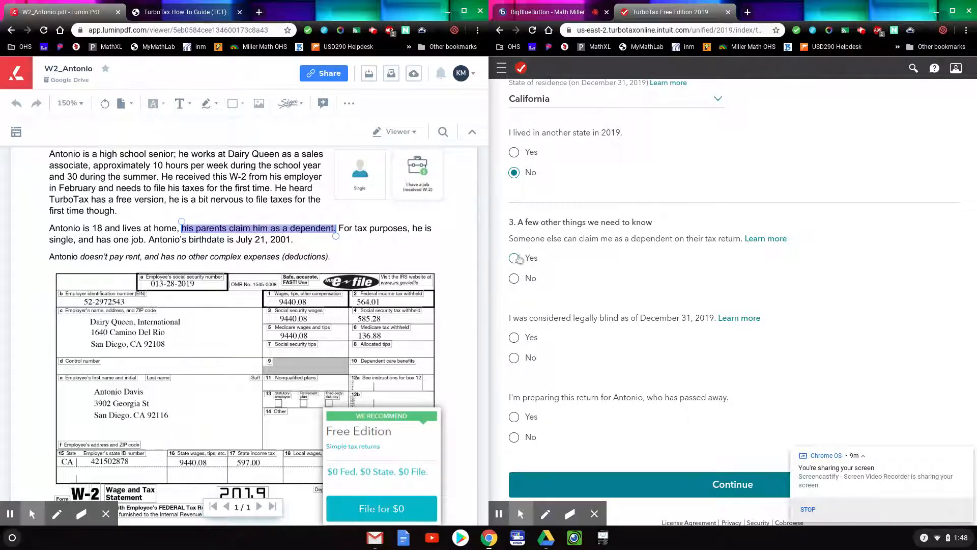
click(514, 258)
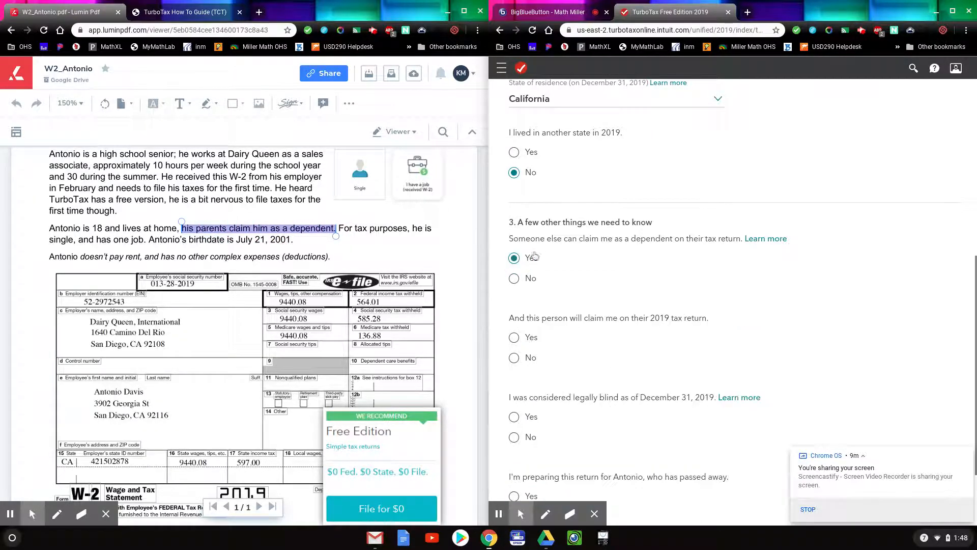
Answer No to being claimed for 2019, legally blind, and filing for someone deceased, then submit.
click(172, 10)
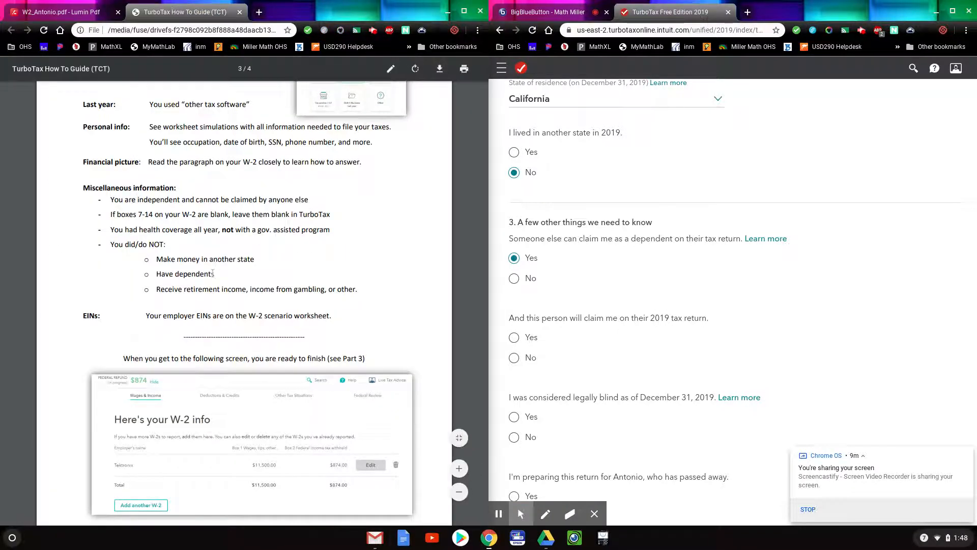
scroll(220, 281, up, 1)
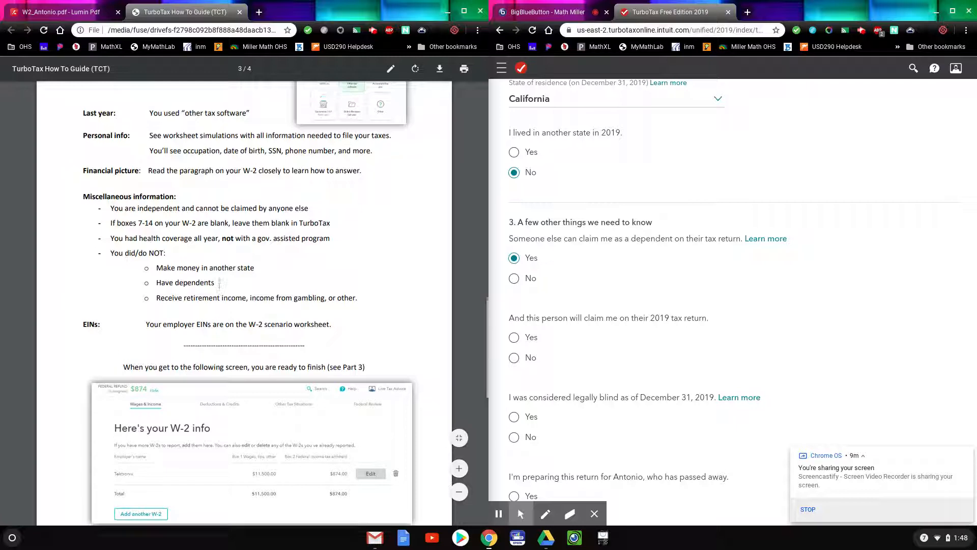
click(515, 358)
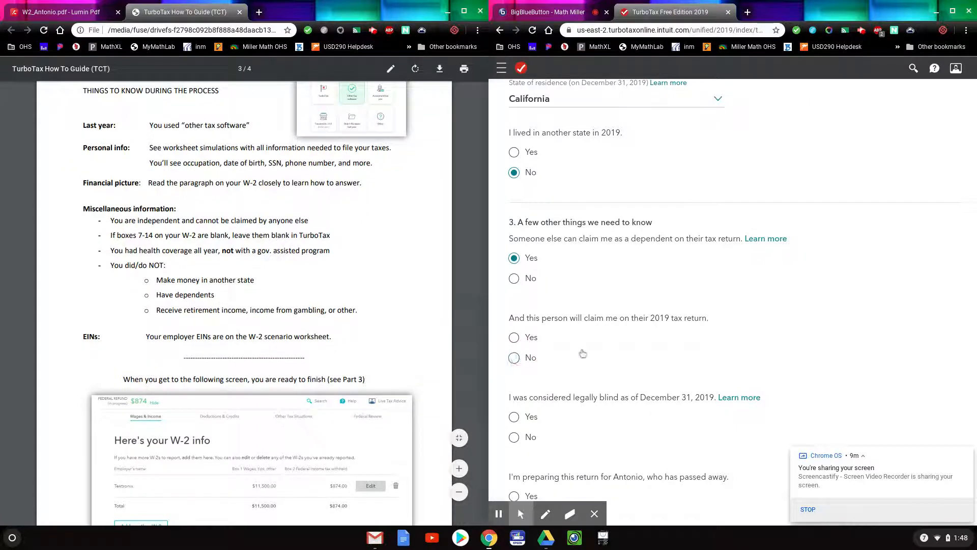
scroll(542, 399, down, 1)
click(514, 387)
scroll(576, 390, down, 1)
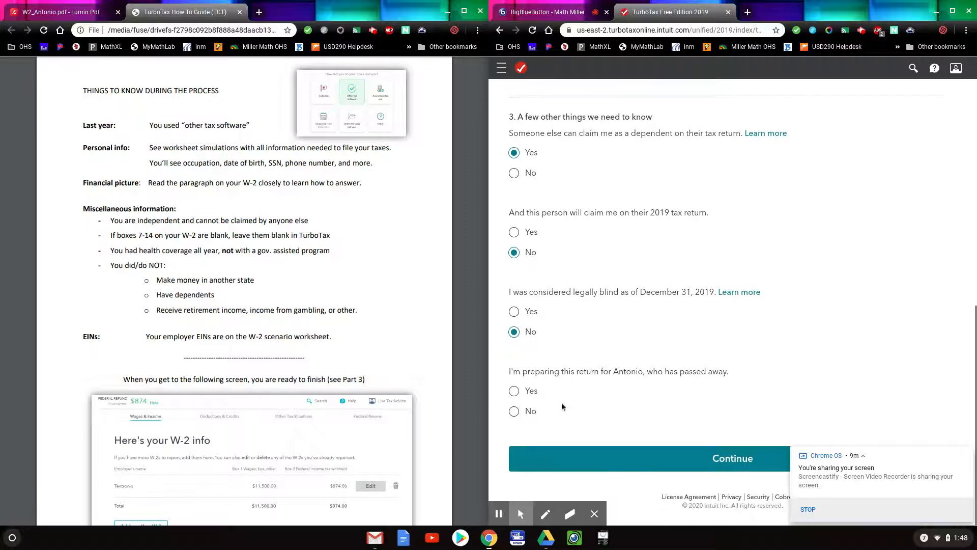
click(514, 412)
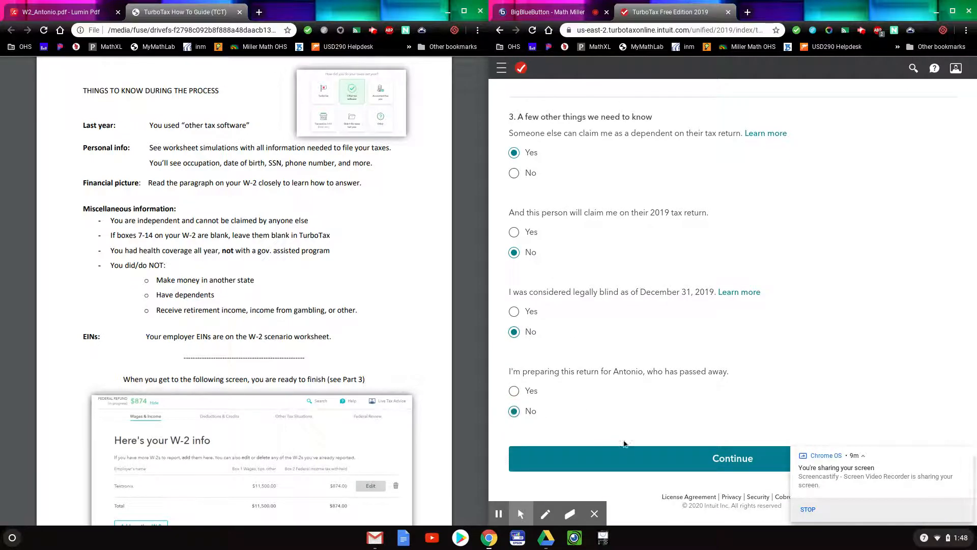
click(643, 453)
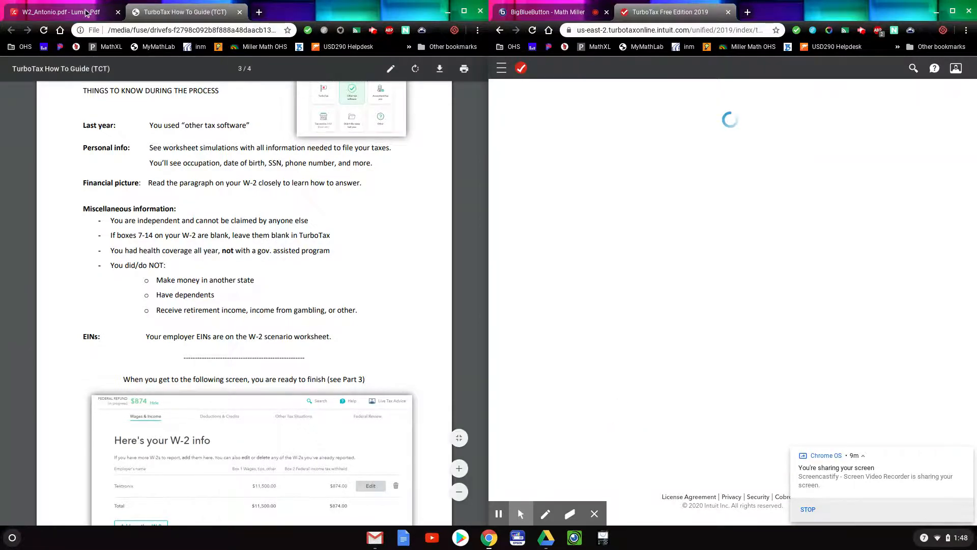
Record that he was a full-time student in 2019 and pass the student overview.
click(67, 12)
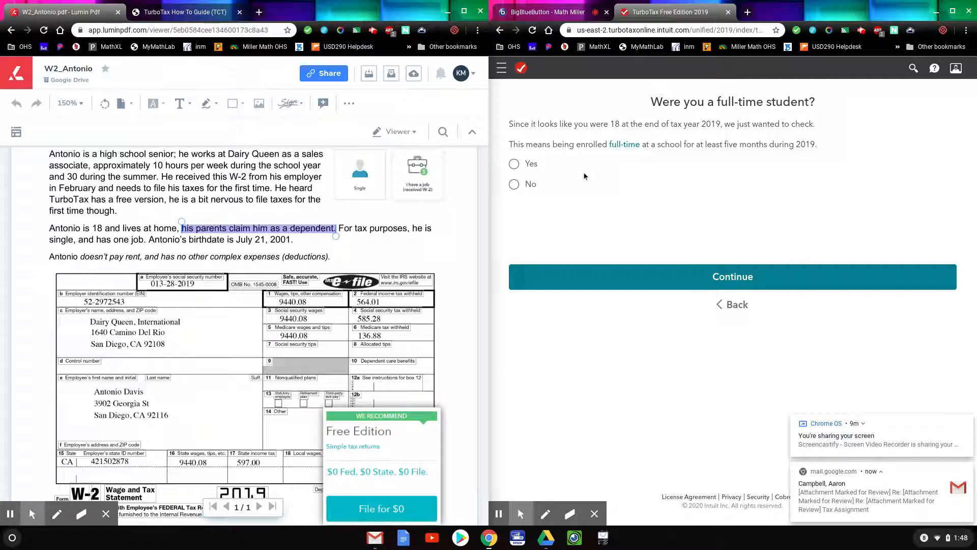
click(514, 164)
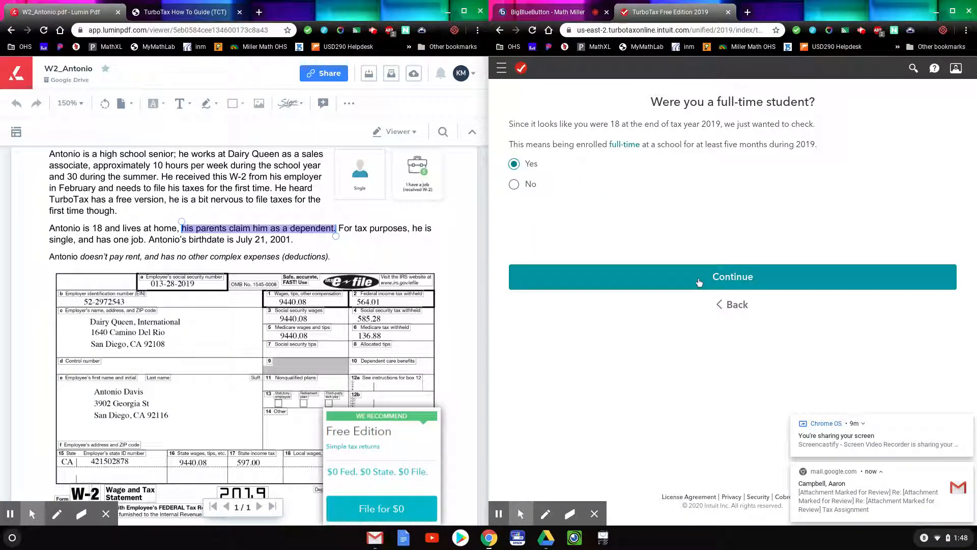
drag(91, 155, 173, 155)
click(625, 269)
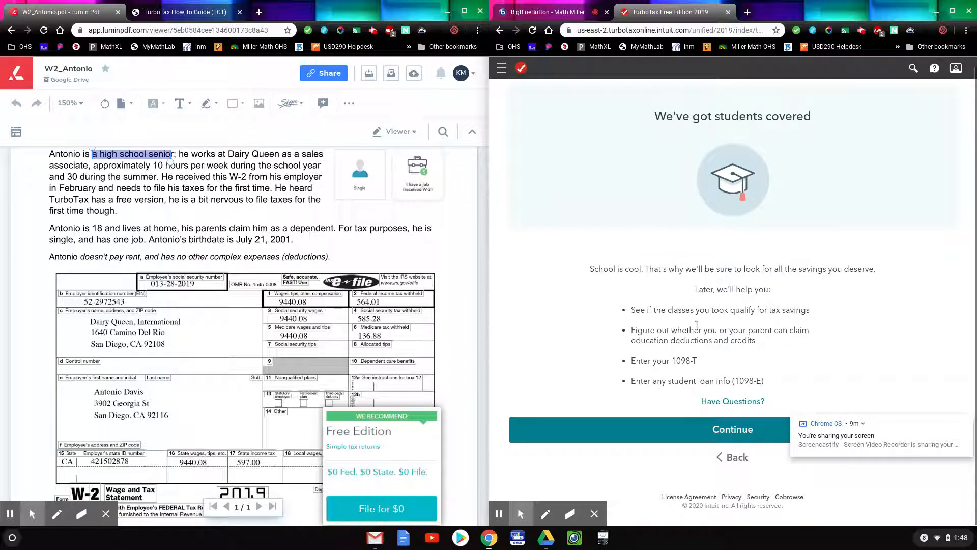
click(710, 428)
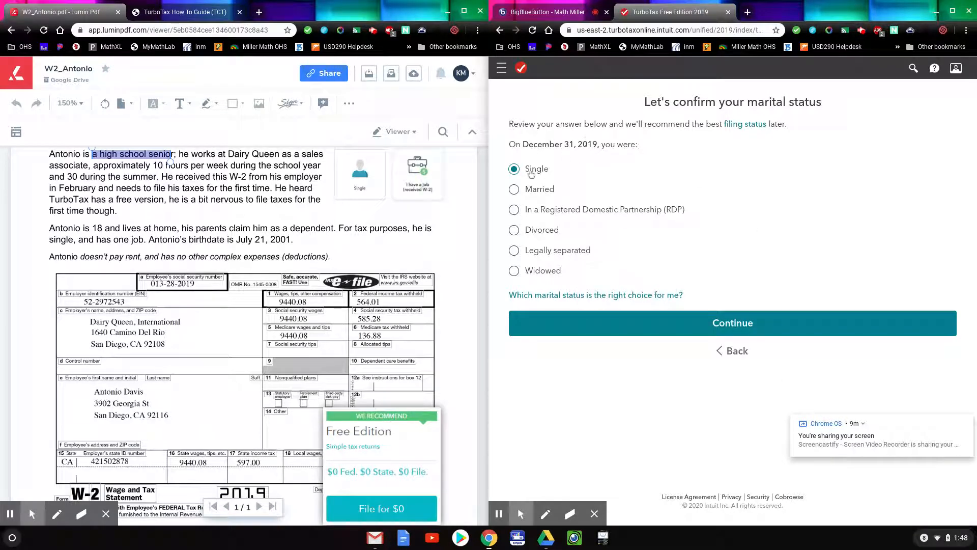
Confirm single status, not self-supporting, a living parent, and no children or dependents.
click(731, 331)
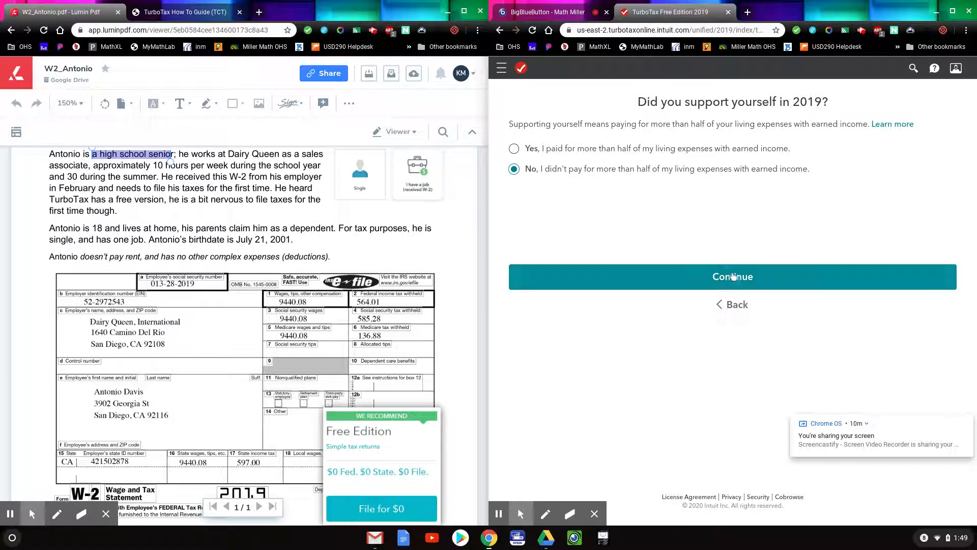
click(736, 277)
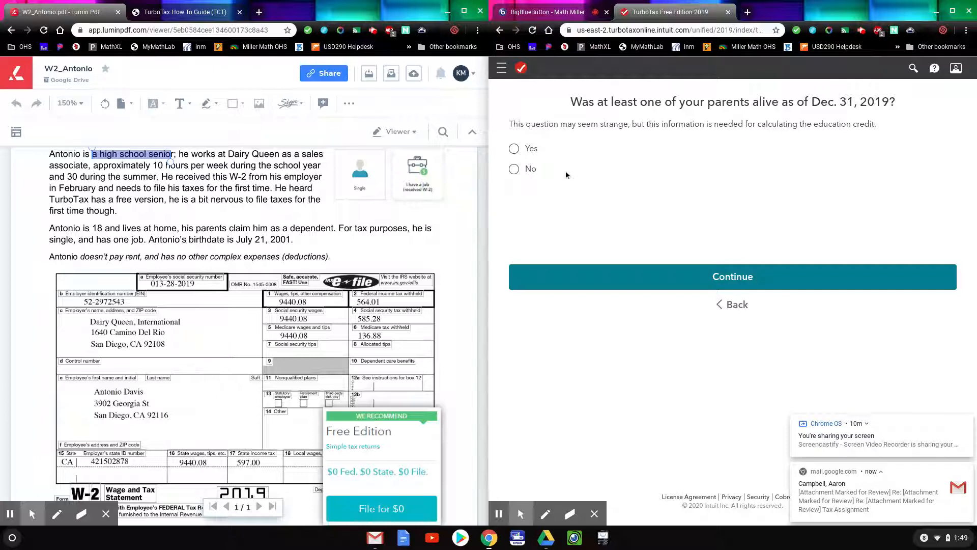
click(514, 148)
click(752, 276)
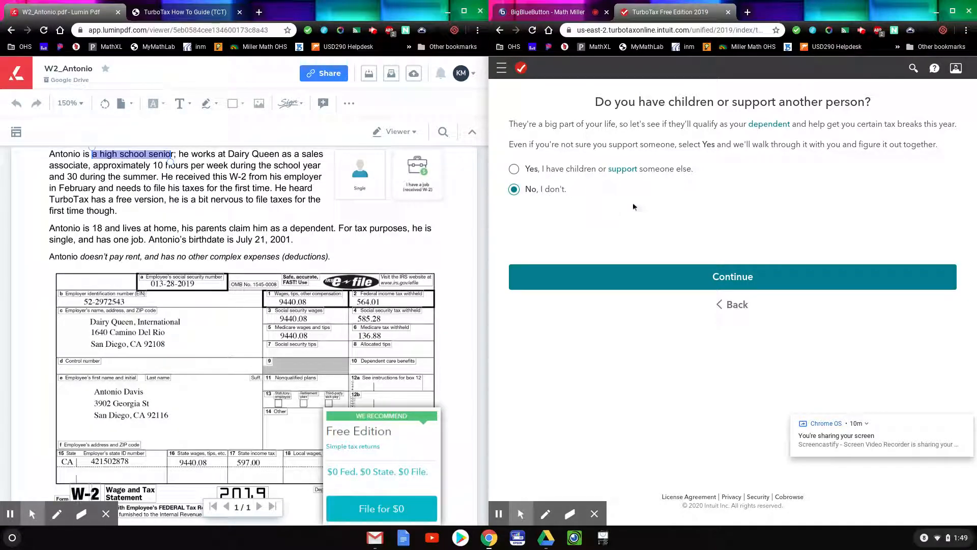
click(762, 279)
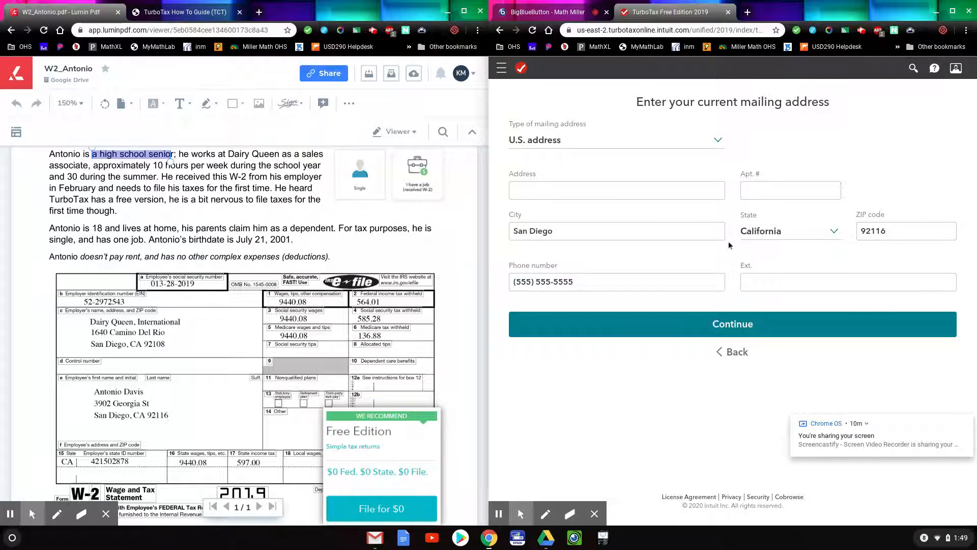
Fill in the street address from the W-2 and accept the standard USPS-formatted mailing address.
click(572, 187)
click(572, 187)
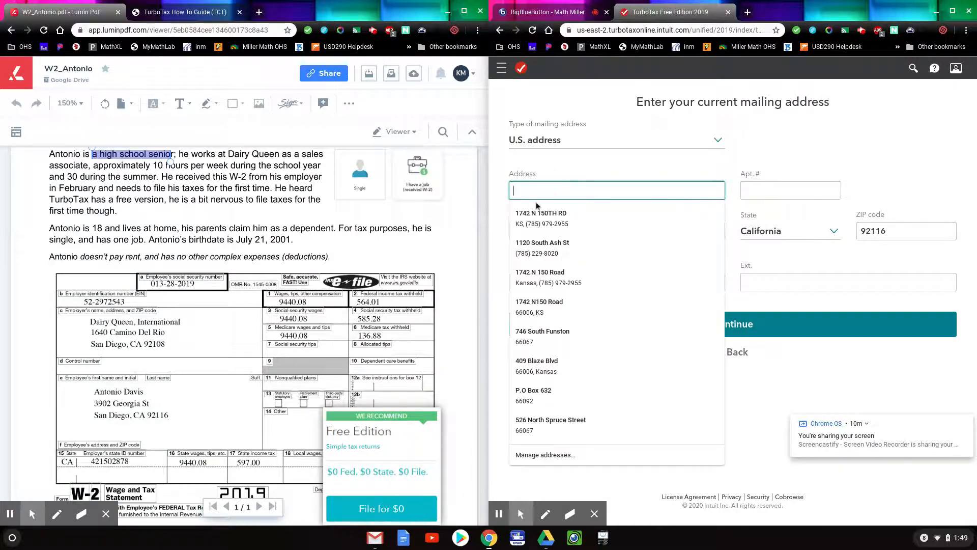
click(152, 404)
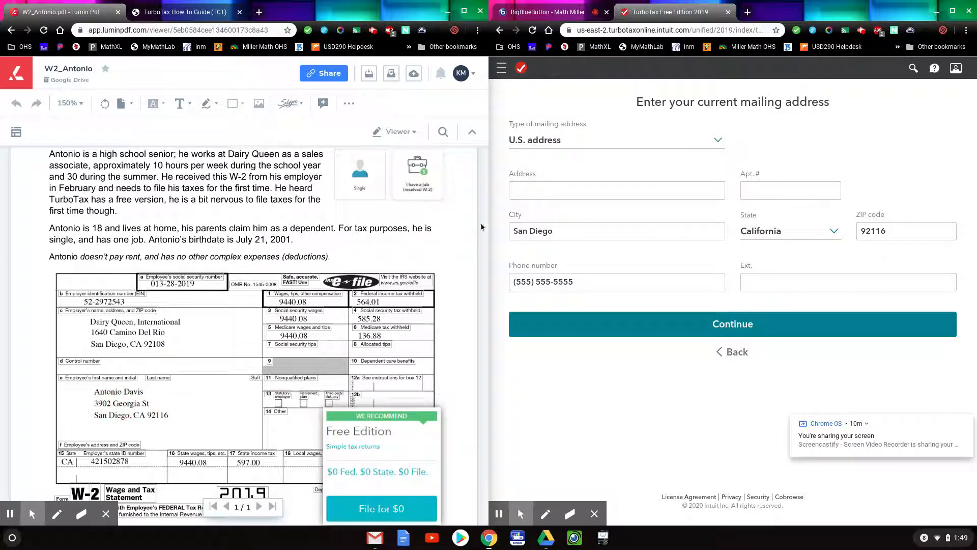
click(530, 193)
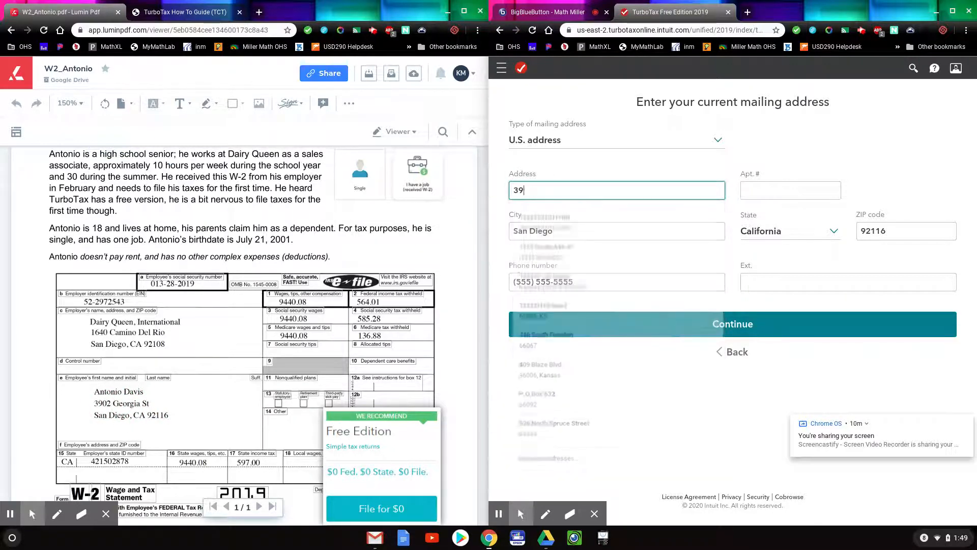
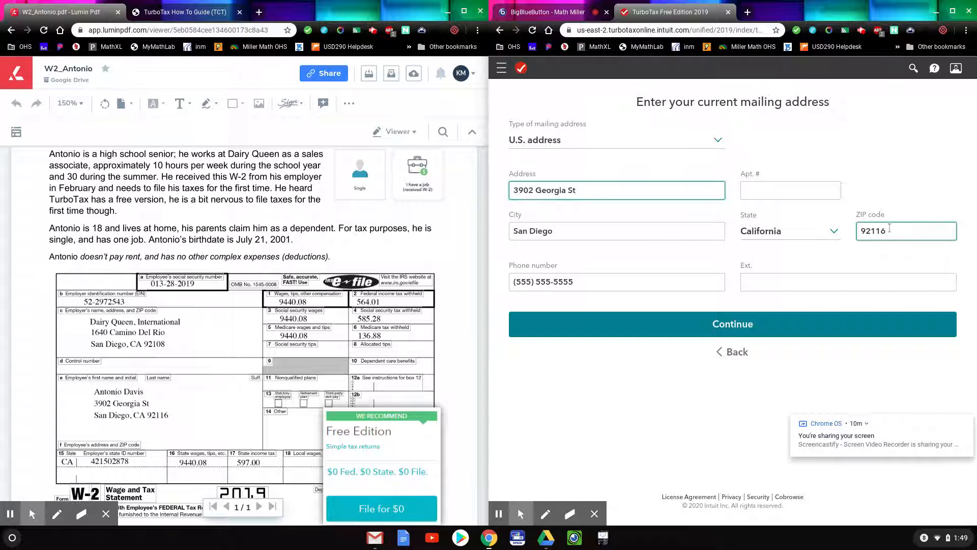
click(765, 329)
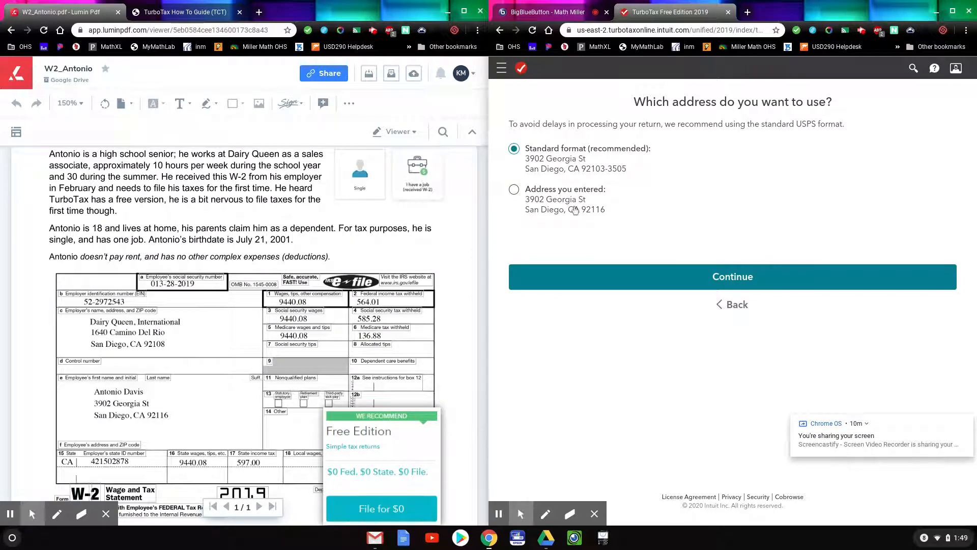
click(723, 278)
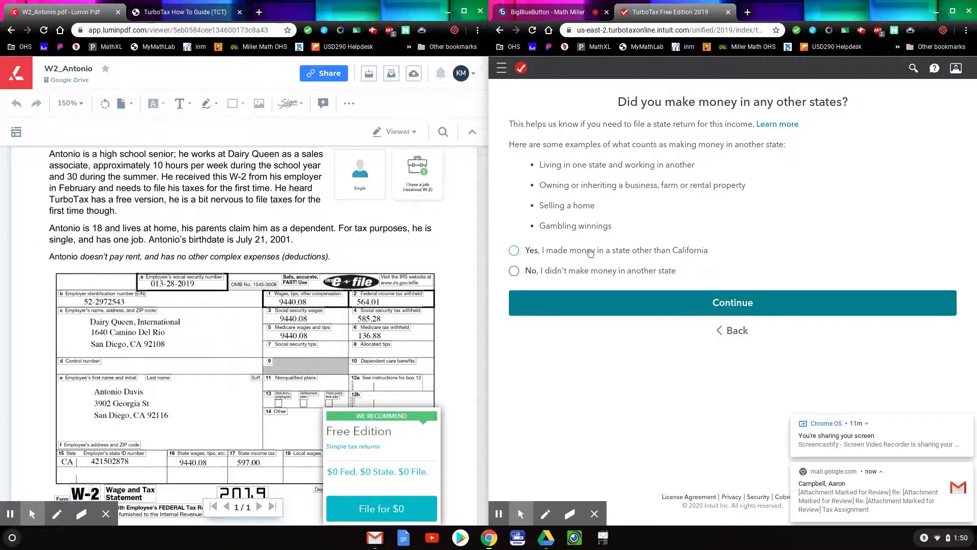
Answer that no money was earned in another state.
click(214, 12)
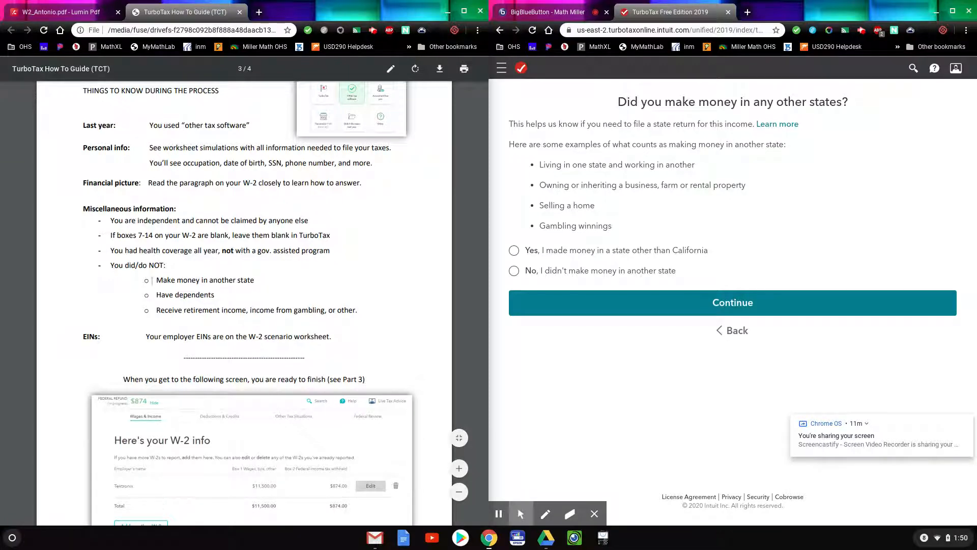
drag(110, 268, 363, 310)
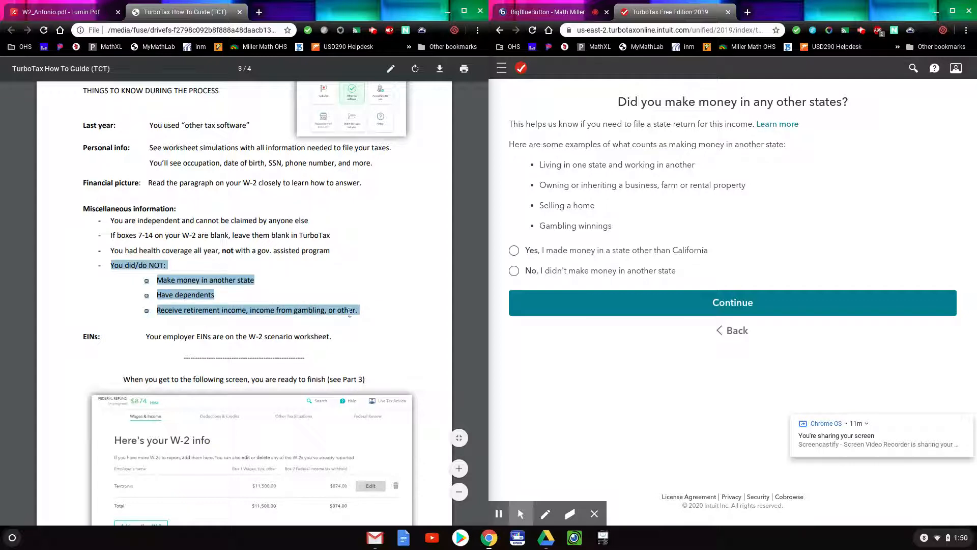
click(330, 282)
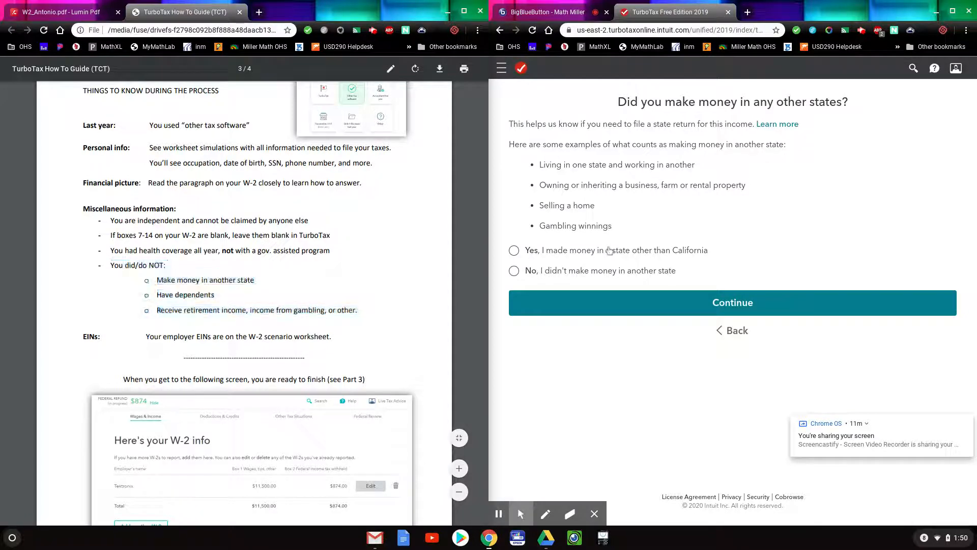
click(604, 274)
click(629, 293)
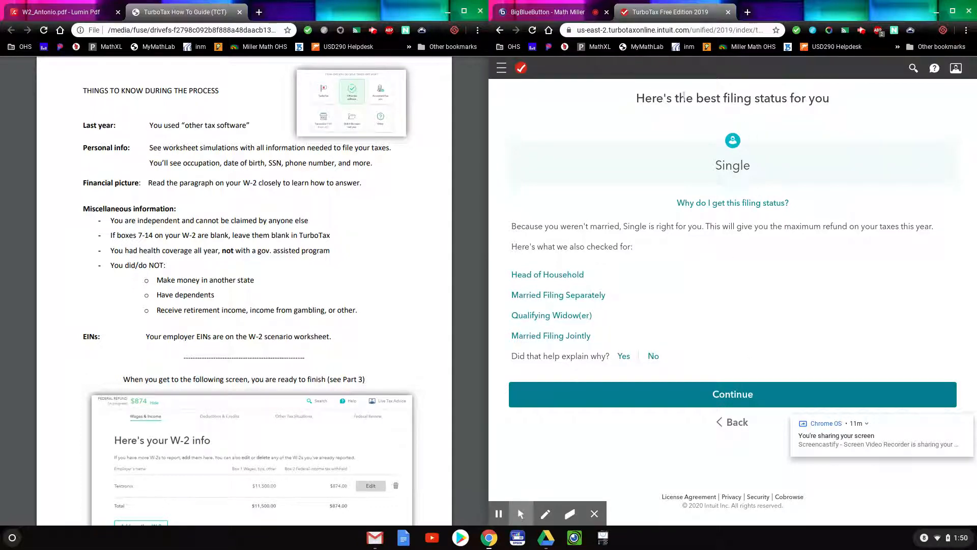
Accept the Single filing status and continue past the personal info summary.
click(729, 396)
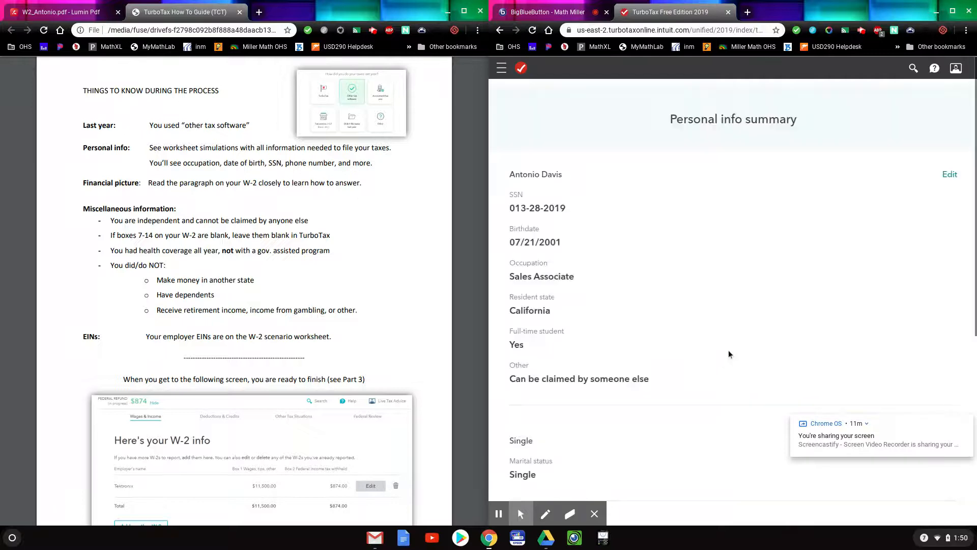
scroll(719, 344, down, 3)
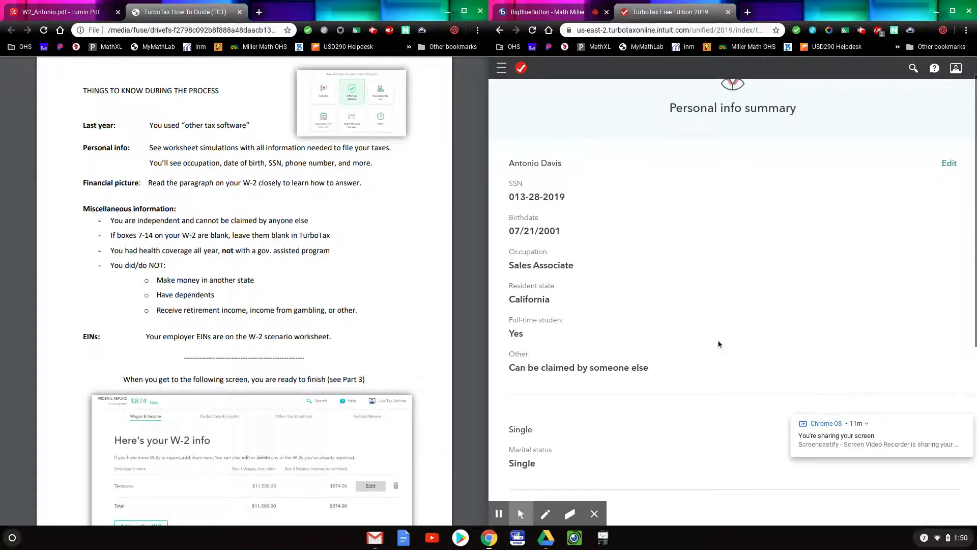
scroll(718, 340, down, 4)
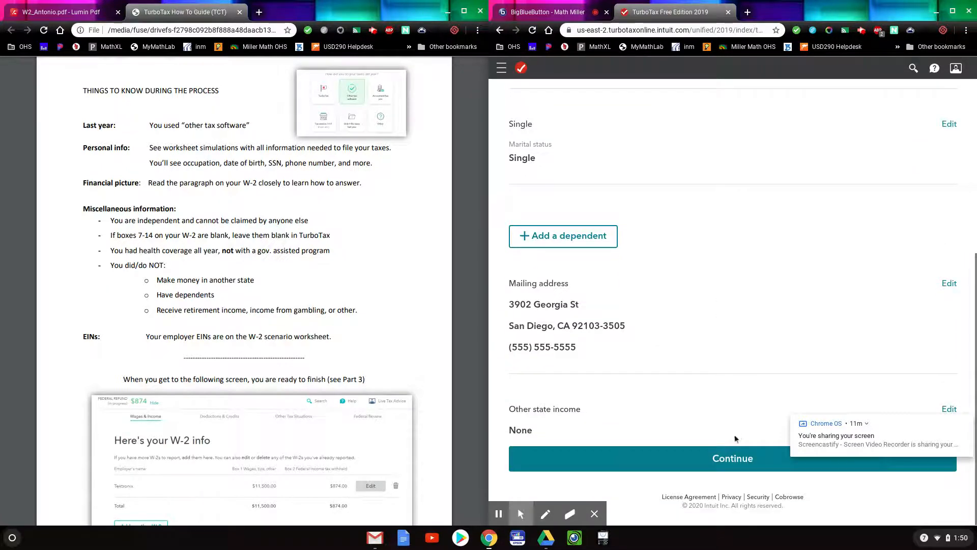
click(729, 461)
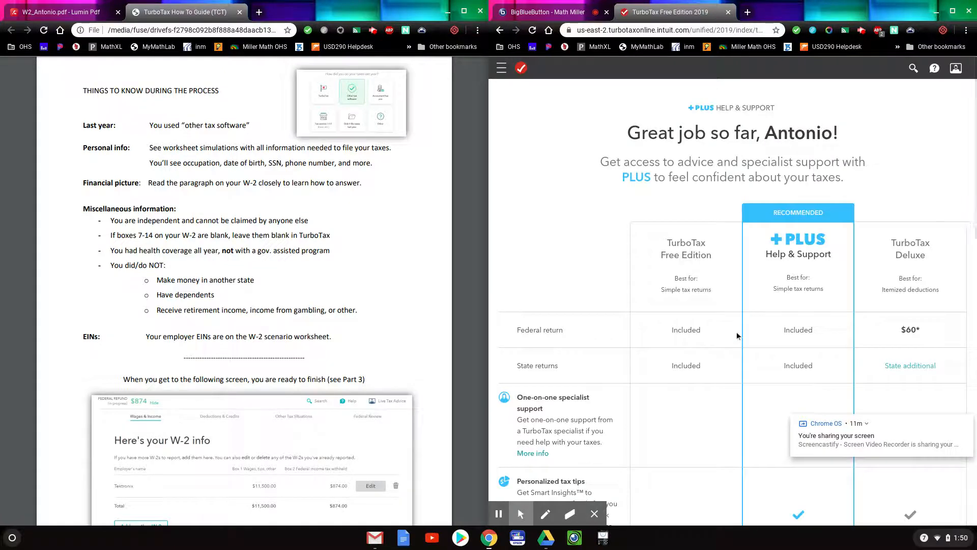
Decline the PLUS upgrade, staying on Free Edition, and start the income section.
scroll(695, 318, down, 10)
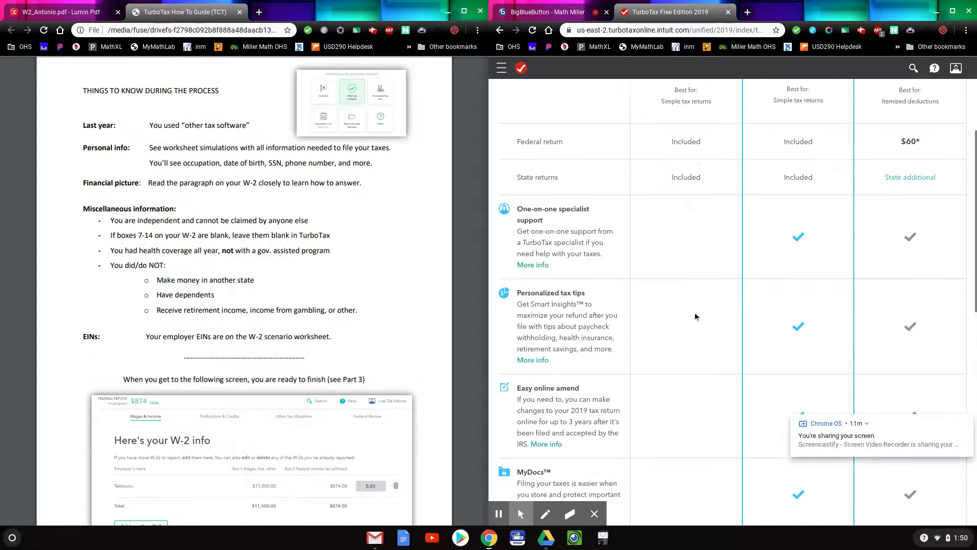
scroll(695, 316, down, 4)
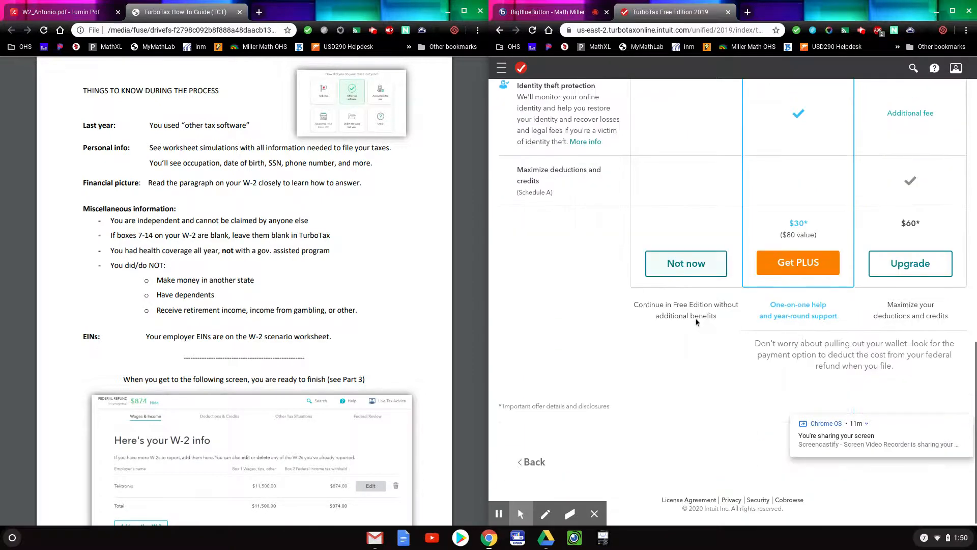
click(692, 268)
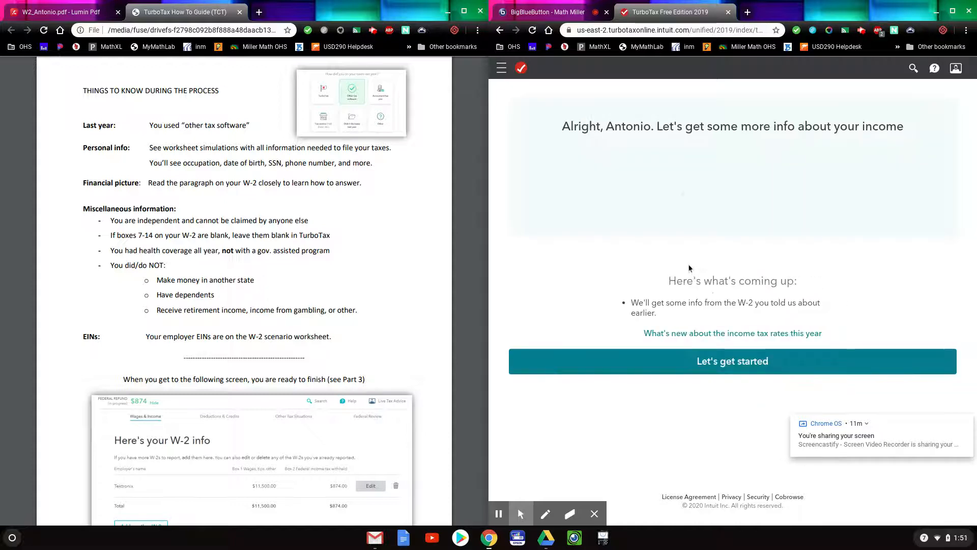
click(737, 362)
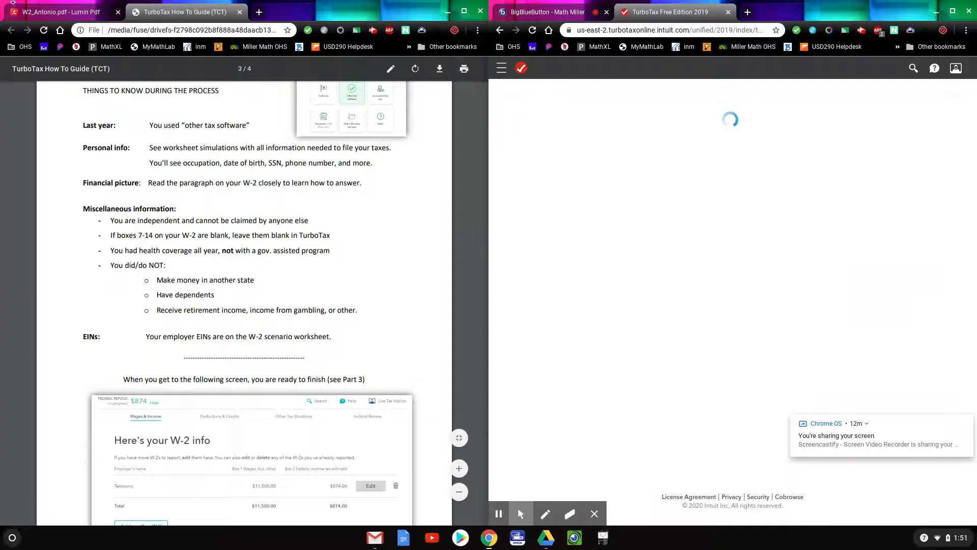
Choose 'Work on my W-2 now' and continue to W-2 entry.
click(36, 17)
scroll(307, 225, down, 3)
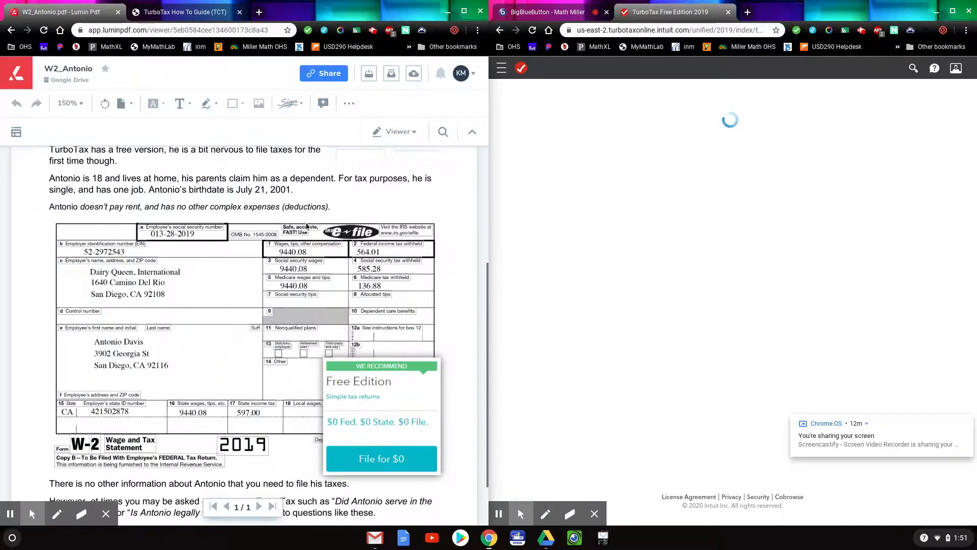
scroll(307, 226, up, 1)
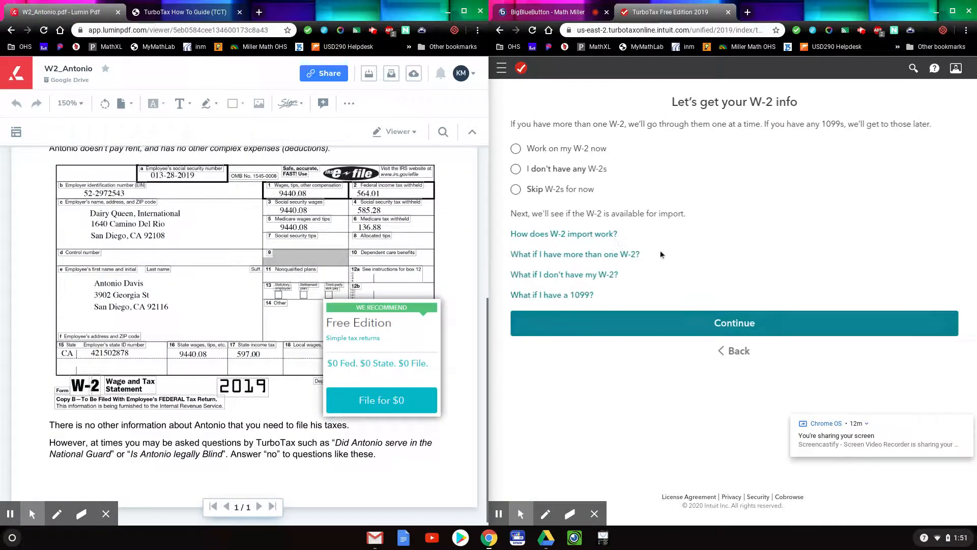
click(575, 150)
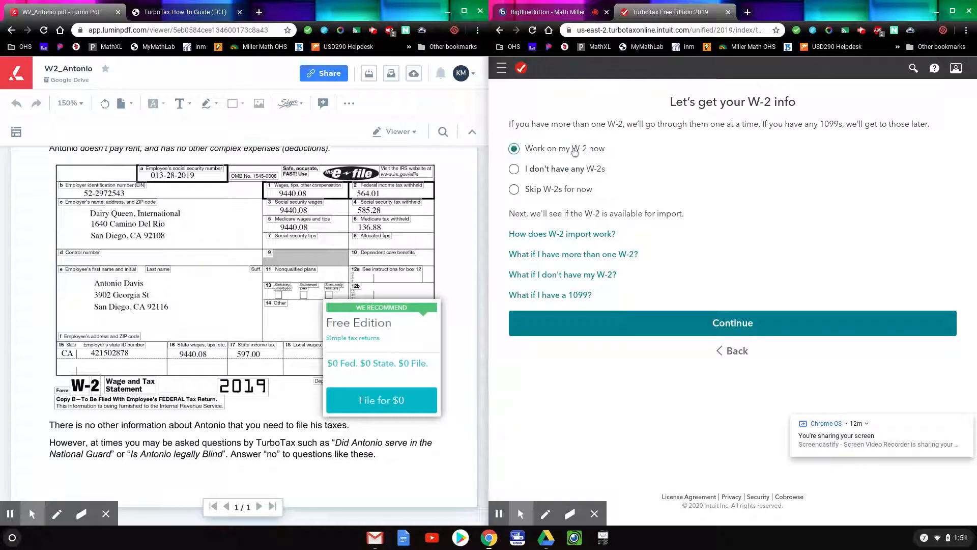
click(740, 324)
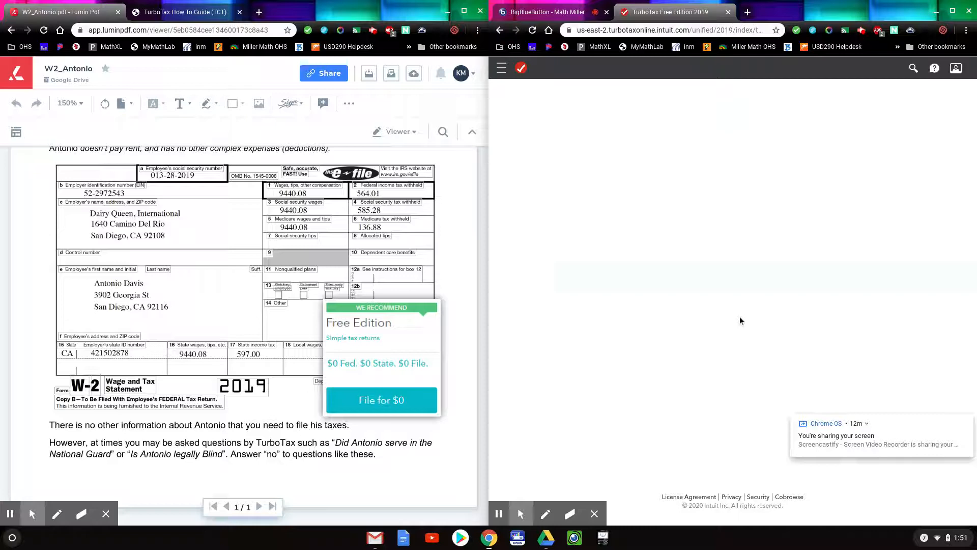
Enter the employer identification number from the W-2 in Box b and continue.
click(600, 162)
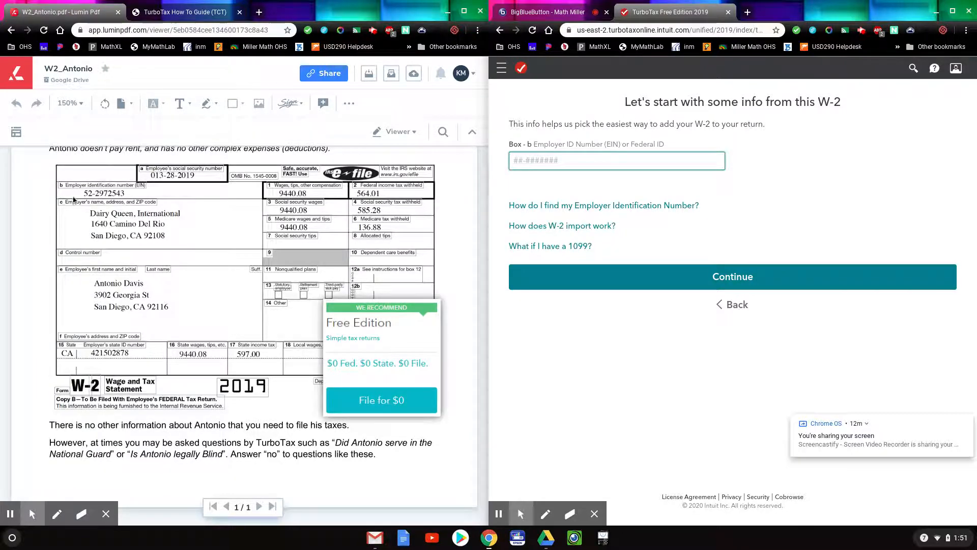
drag(78, 193, 133, 200)
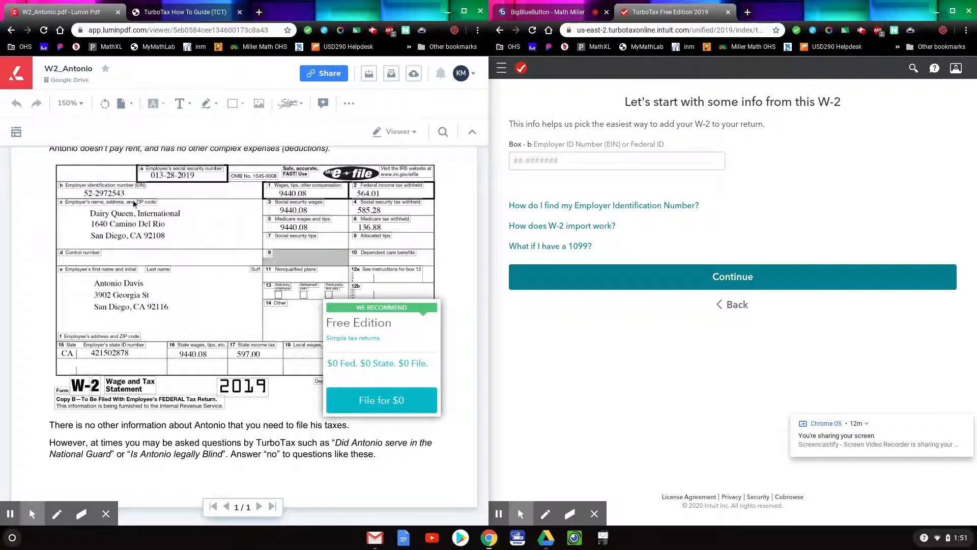
click(558, 159)
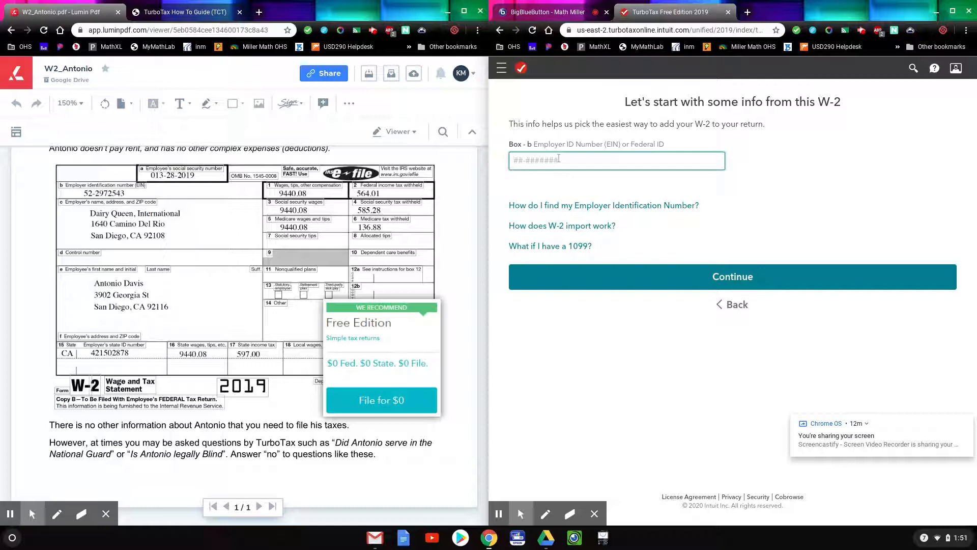
click(715, 283)
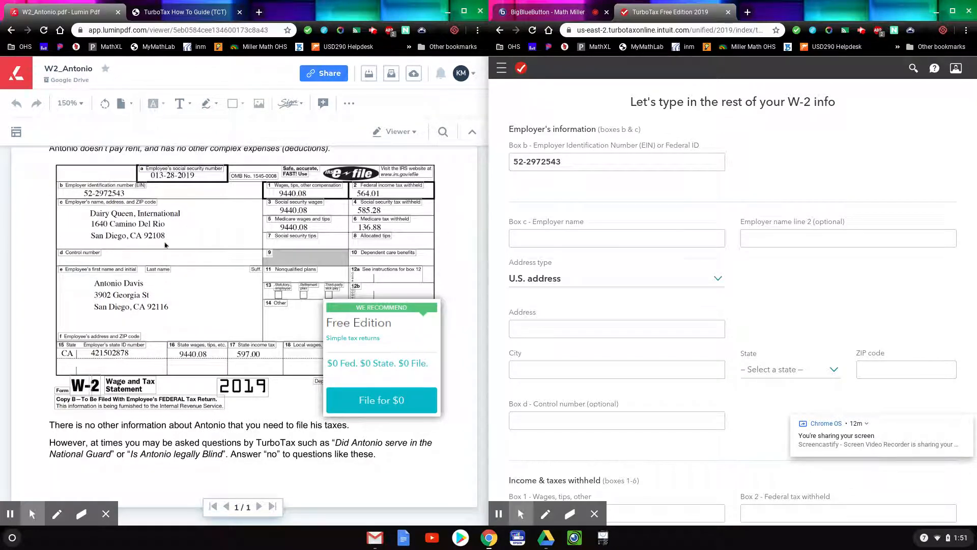
Enter the Box c employer name Dairy Queen, International.
click(564, 240)
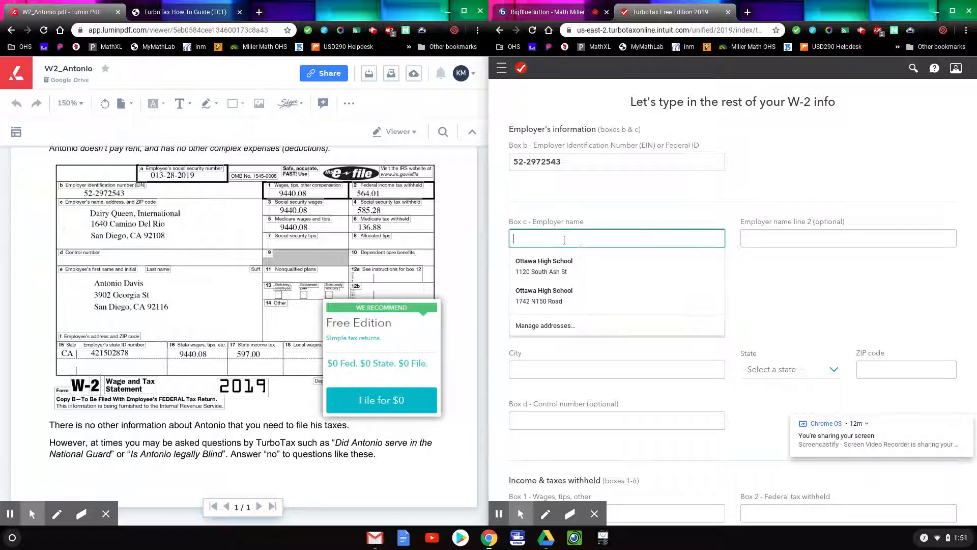
text(Dai)
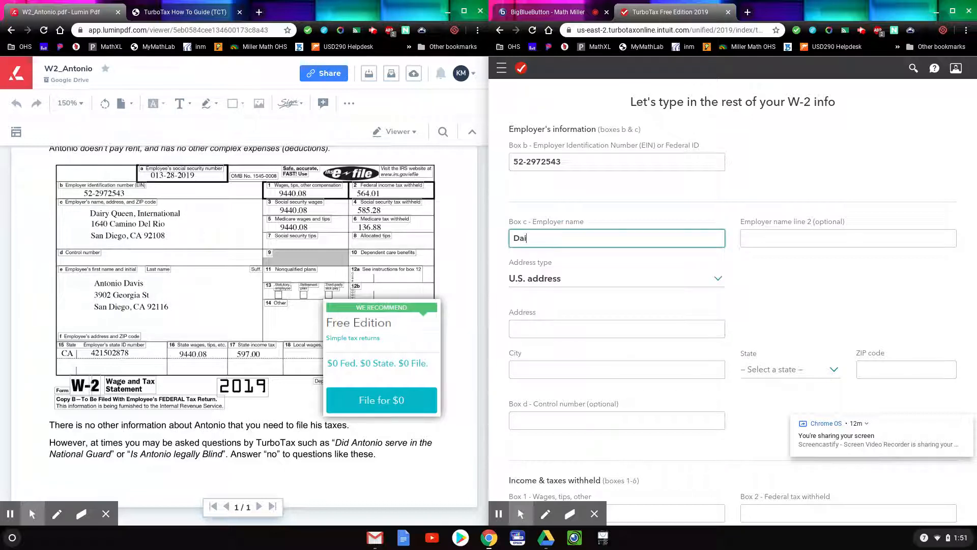
text(u)
text(ry Quee)
text(n, International)
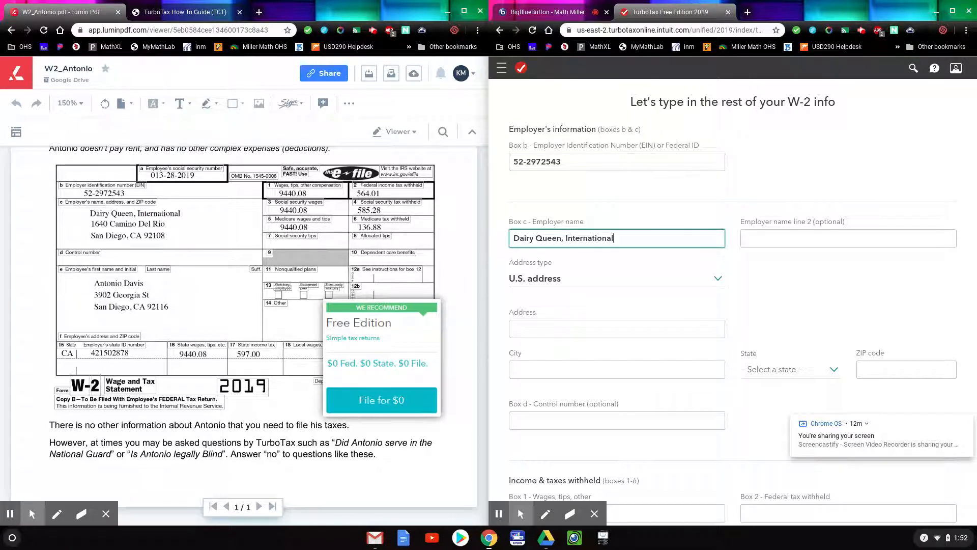
click(747, 242)
click(747, 236)
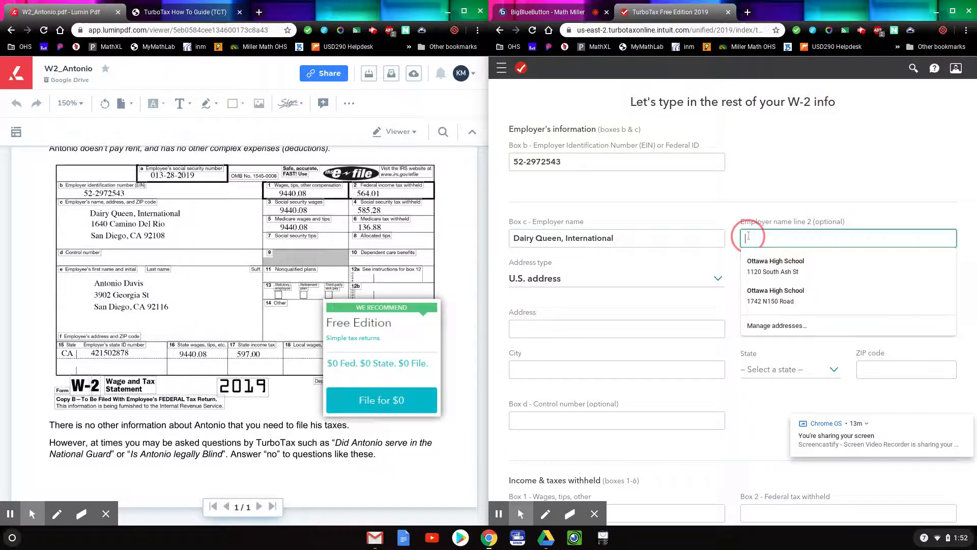
Fill in the employer's street address, city San Diego, state CA and ZIP code.
click(610, 321)
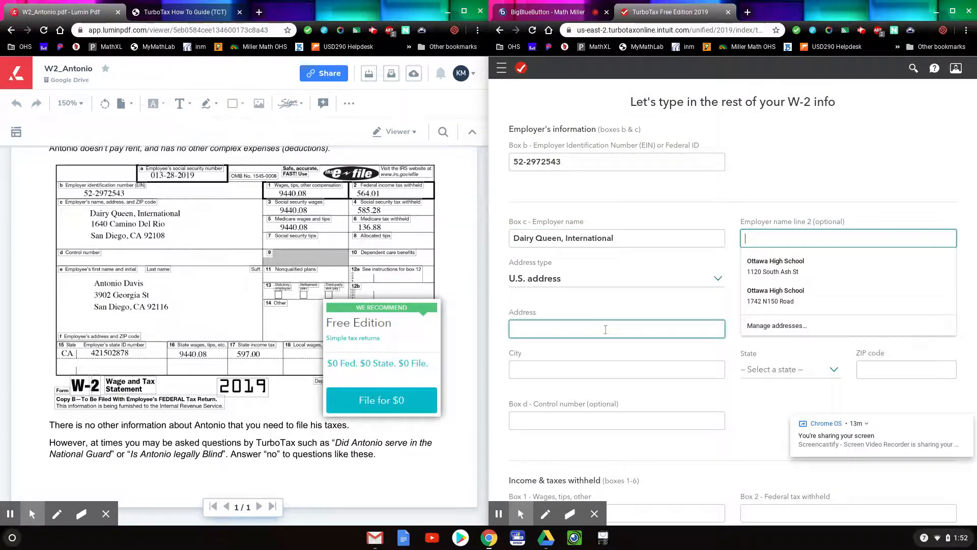
text(164)
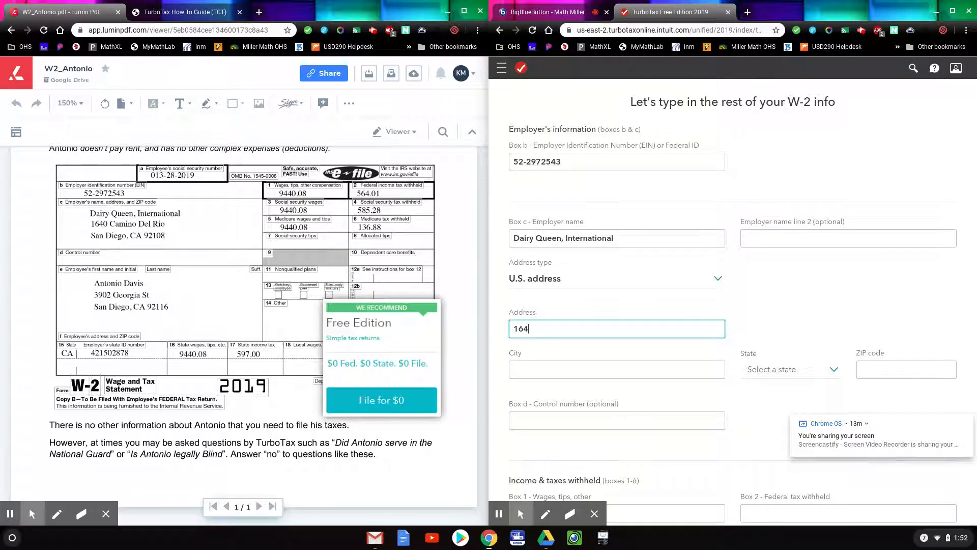
text(0 Camino Del Rio)
key(Tab)
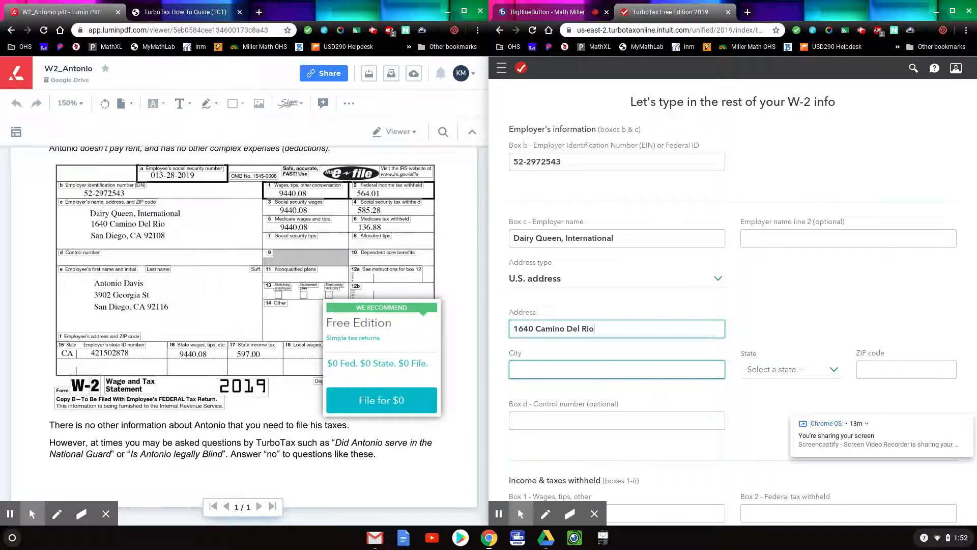
text(San Diego)
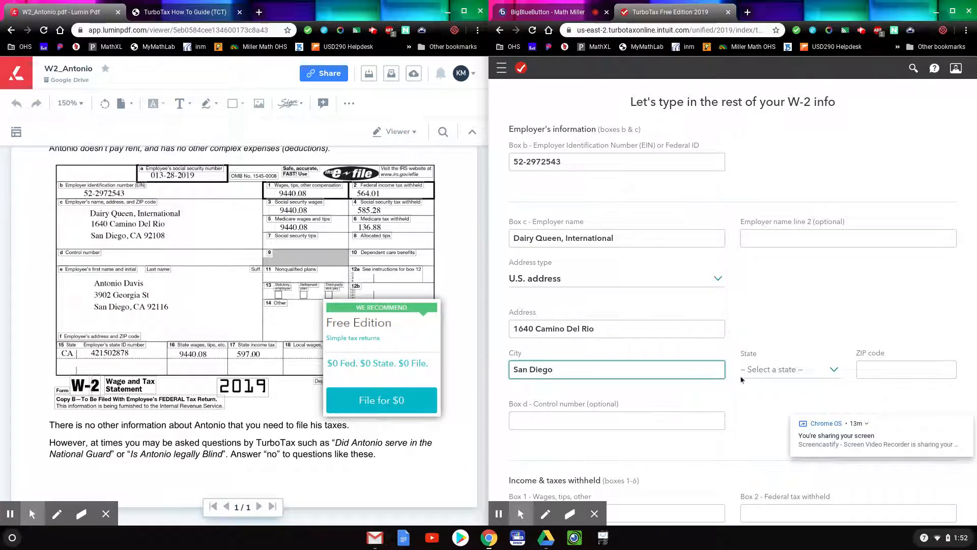
click(834, 371)
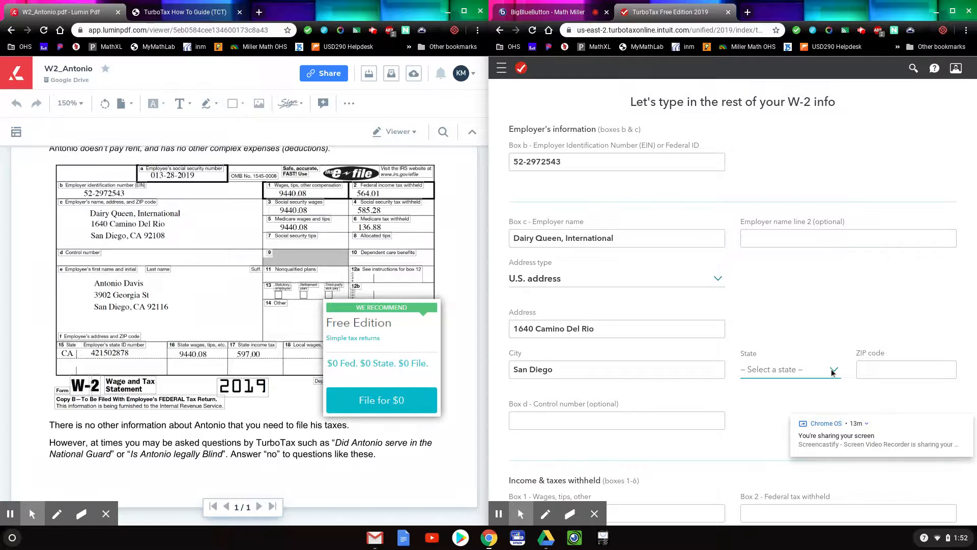
click(832, 368)
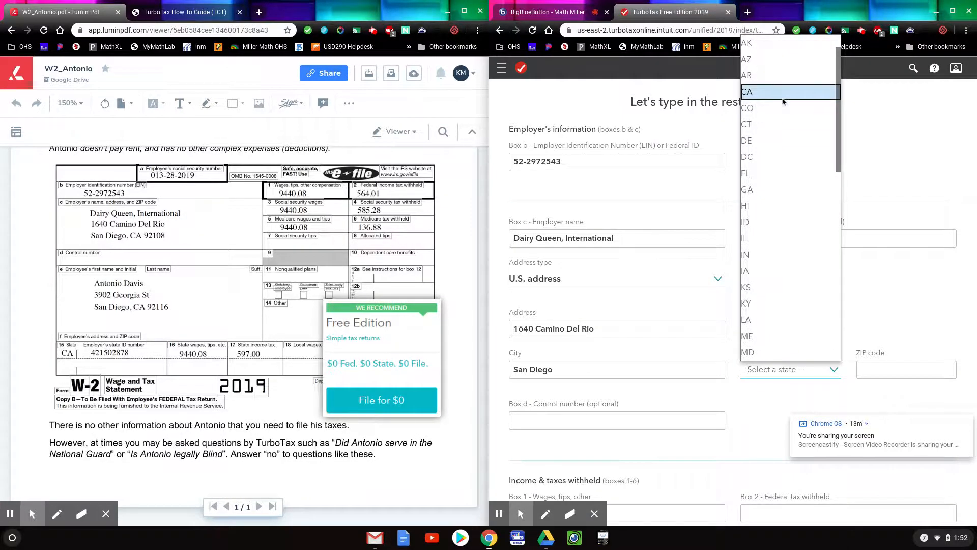
click(896, 372)
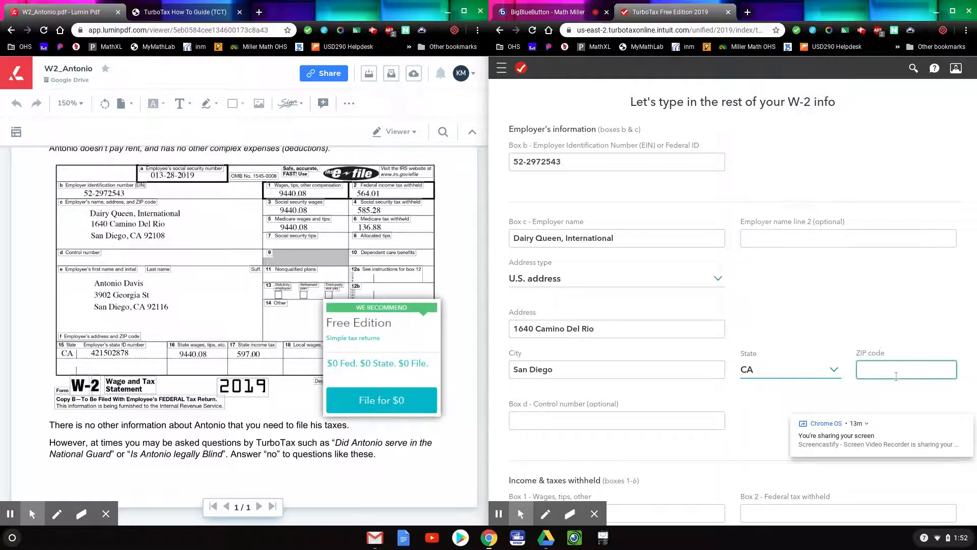
text(92116)
click(638, 418)
scroll(680, 424, down, 2)
scroll(680, 424, down, 4)
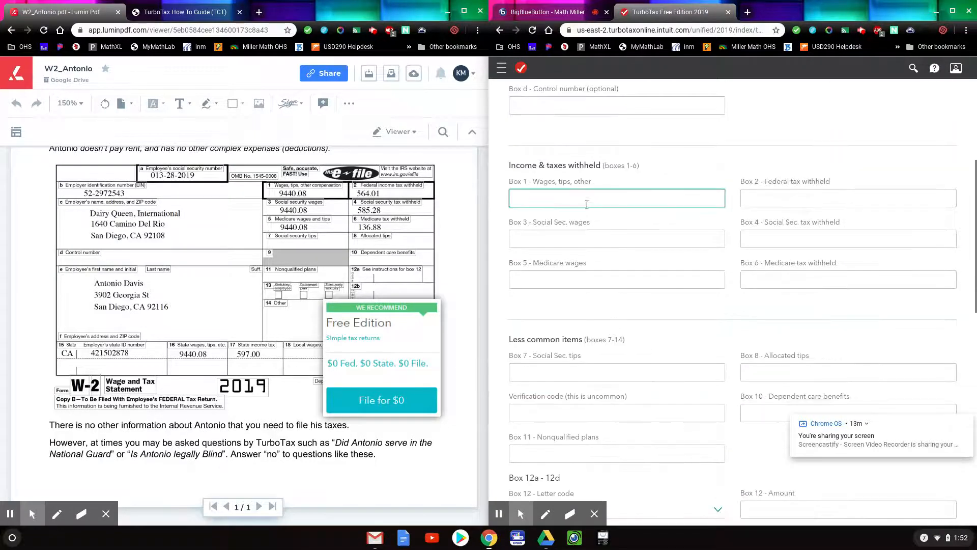
Enter Box 1 wages of 9,440.08 and Box 2 federal withholding of 564.01.
click(560, 200)
click(538, 200)
text(9,)
text(4)
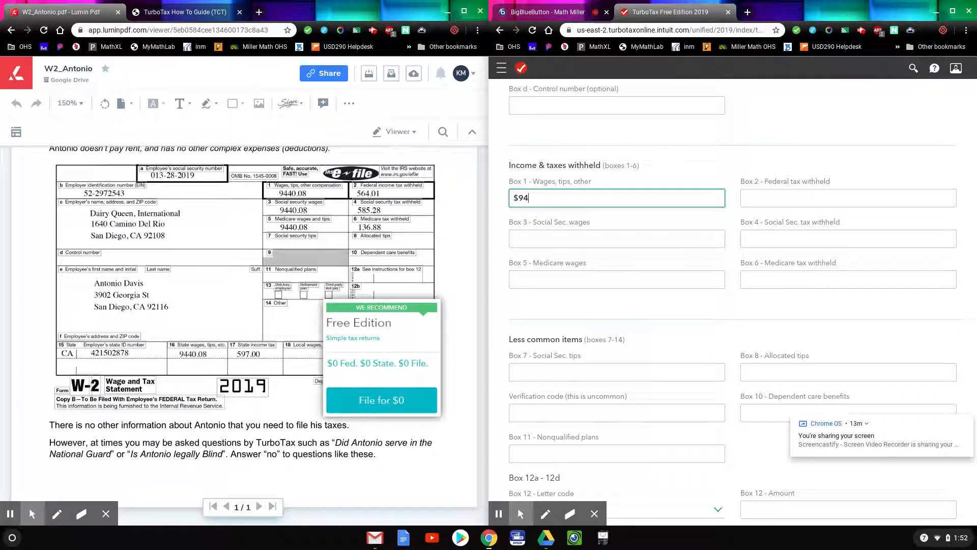
text(40.08)
click(817, 197)
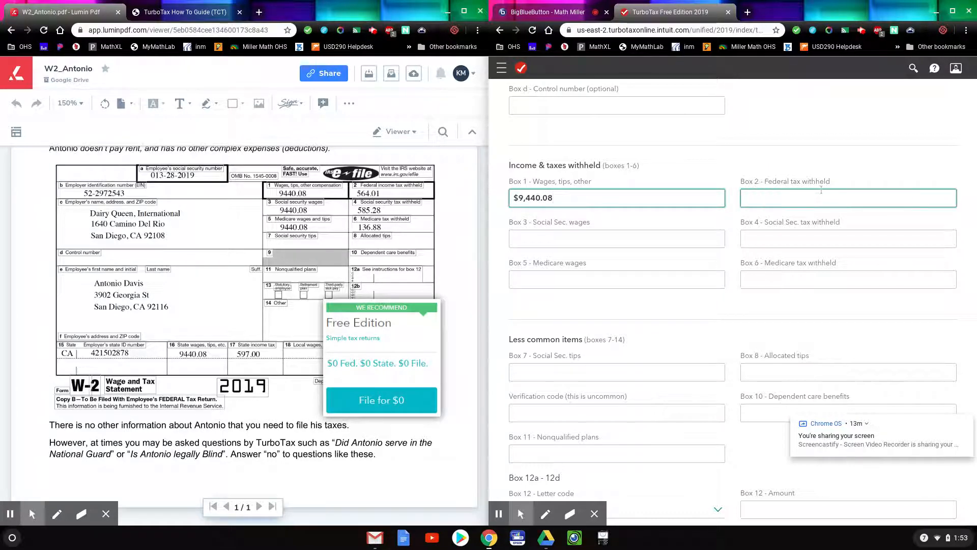
text($)
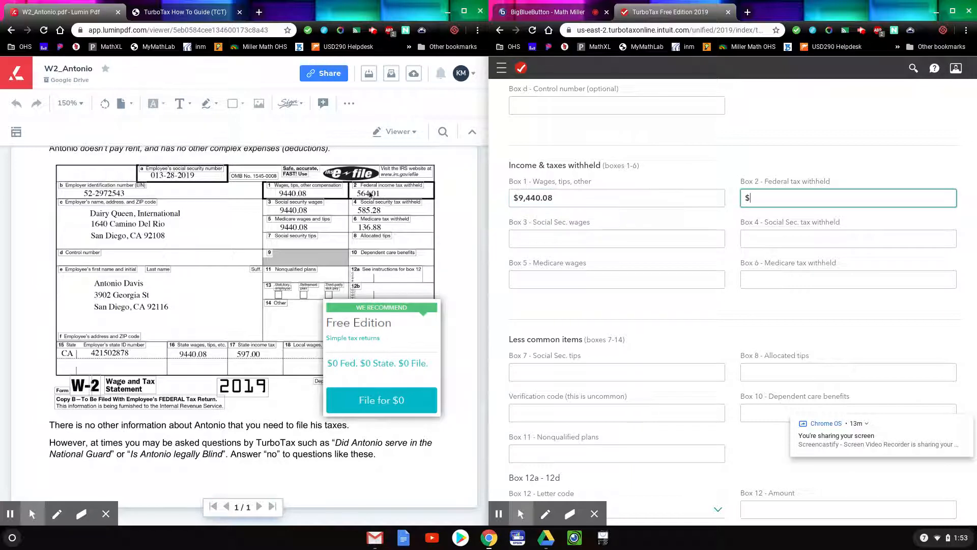
text(564.01)
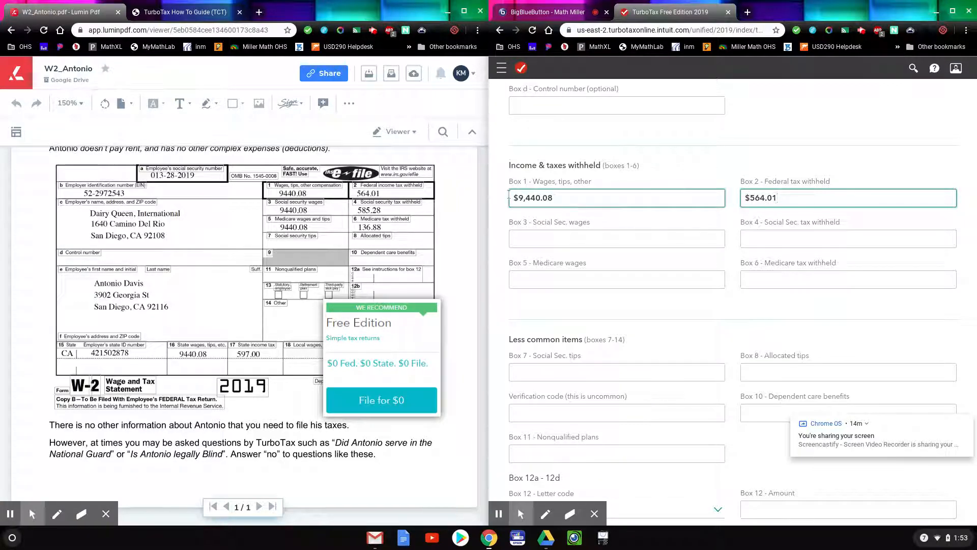
Fill Boxes 3–6: 9,440.08 wages, 585.28 Social Security tax, 9,440.08 Medicare wages, 136.88 Medicare tax.
drag(532, 197, 509, 198)
key(ctrl+c)
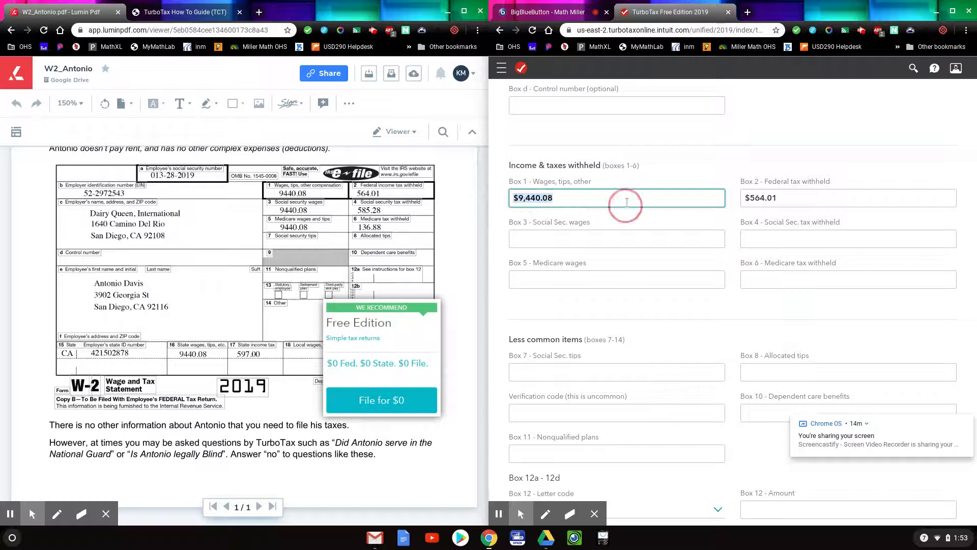
click(592, 235)
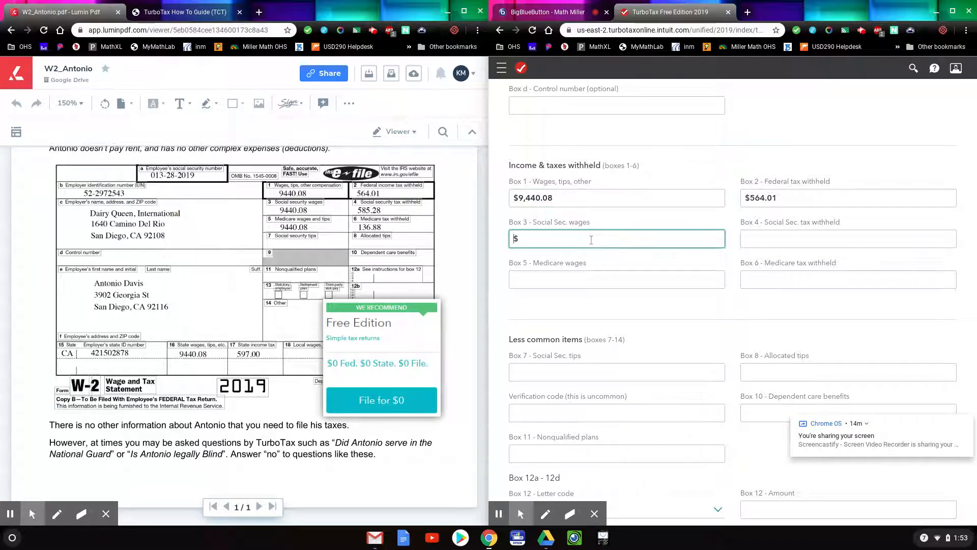
key(ctrl+v)
click(767, 237)
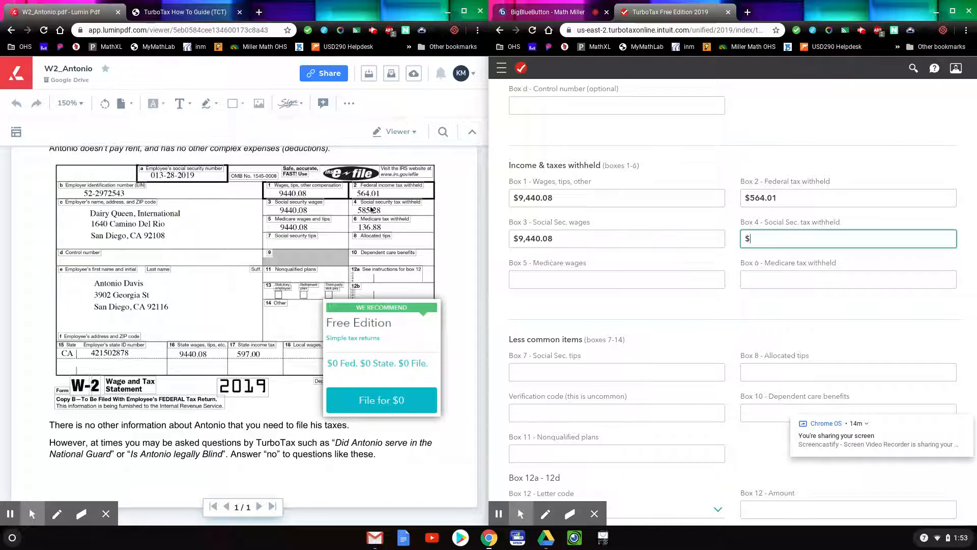
text(585.28)
click(528, 283)
text(9440.08)
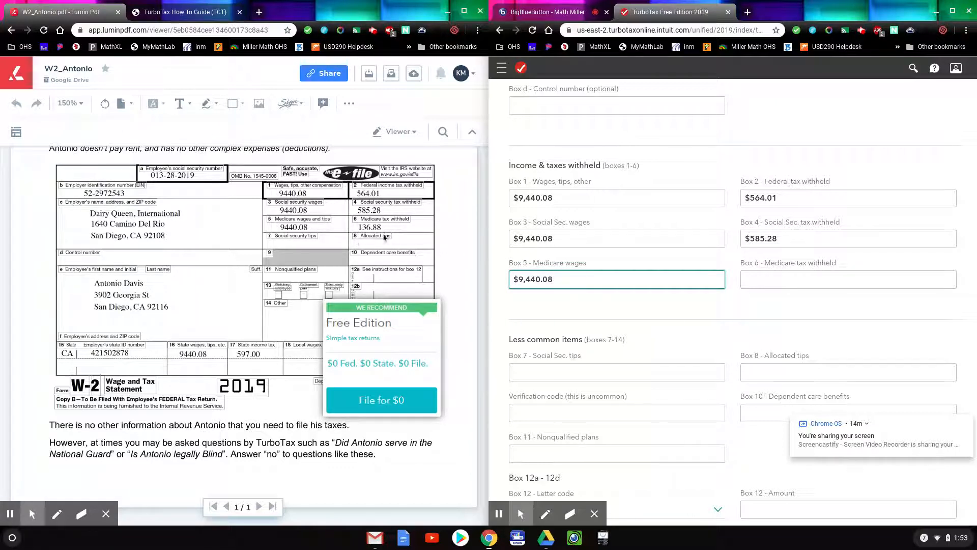
click(780, 283)
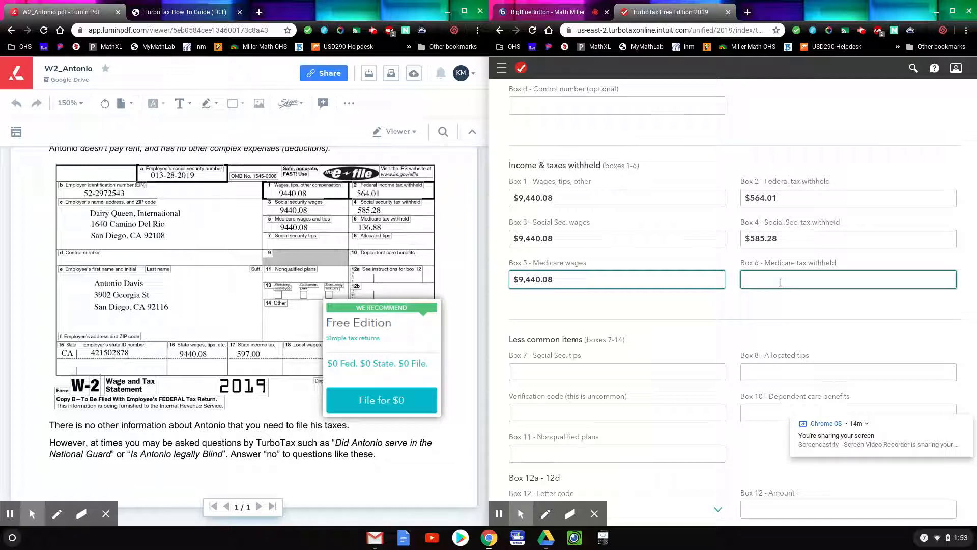
text(136.88)
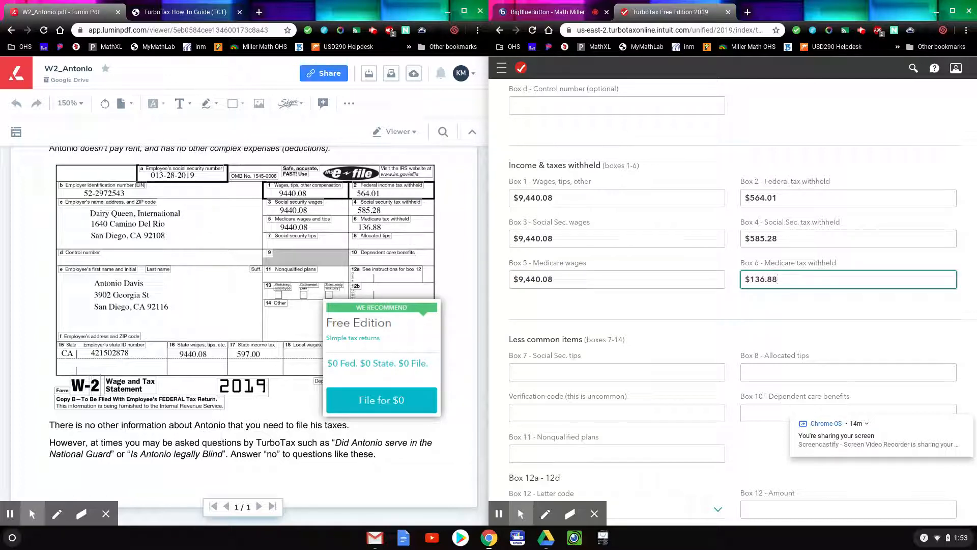
scroll(573, 363, down, 1)
scroll(573, 359, down, 3)
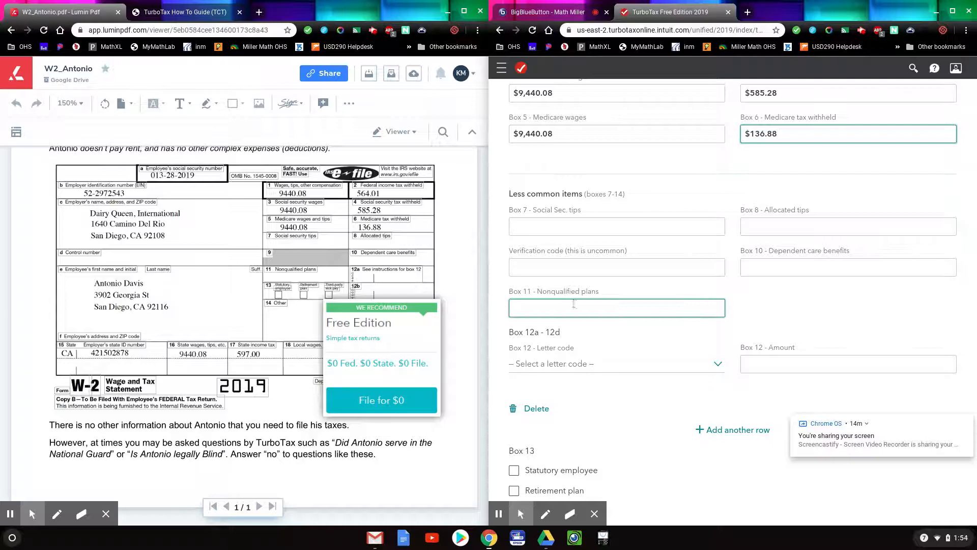
Leave W-2 Boxes 7–14 blank, choosing no Box 12 code and no Box 14 amount.
scroll(560, 305, down, 2)
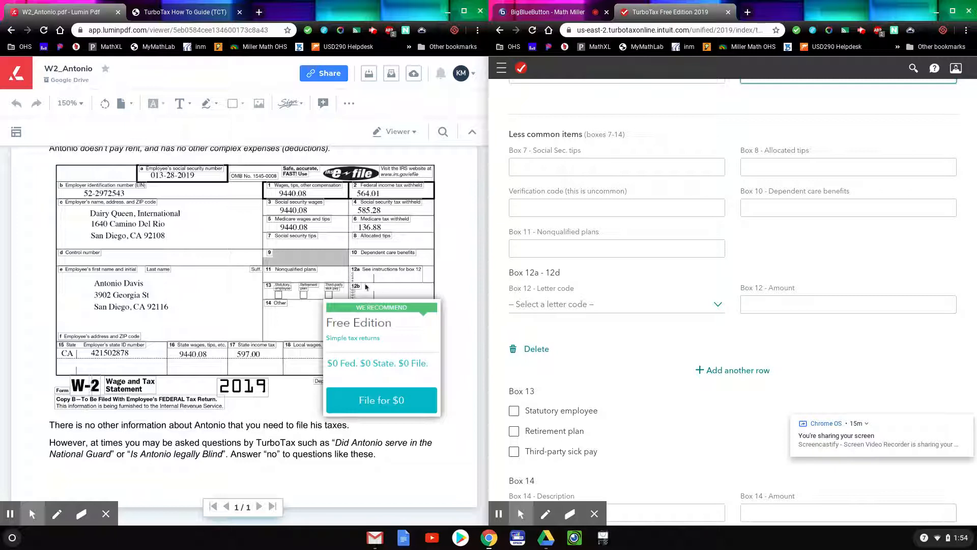
scroll(376, 277, down, 1)
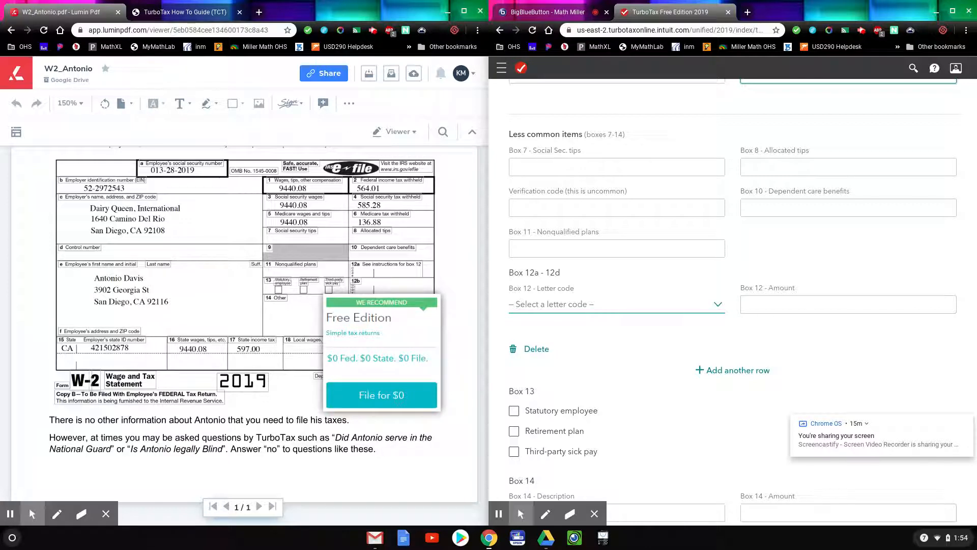
click(718, 305)
click(719, 305)
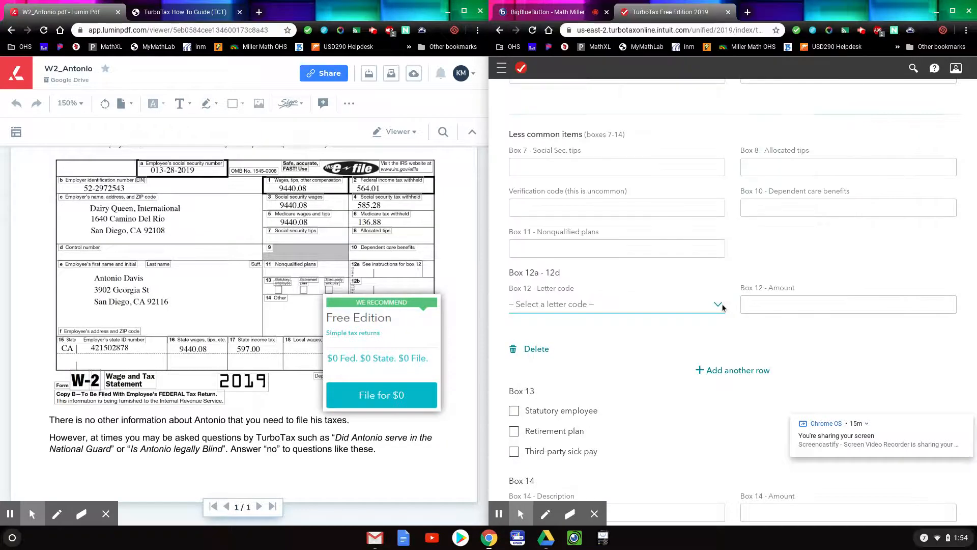
click(718, 305)
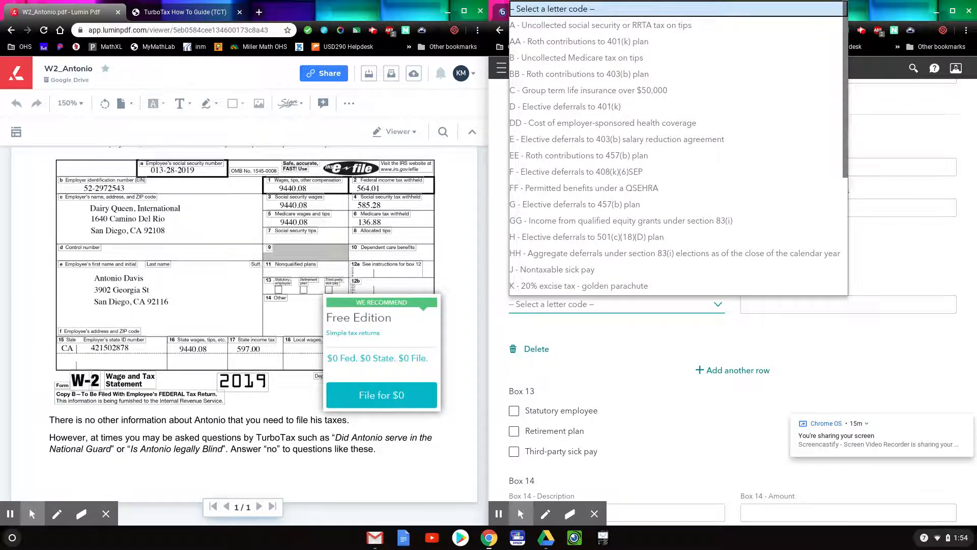
click(719, 305)
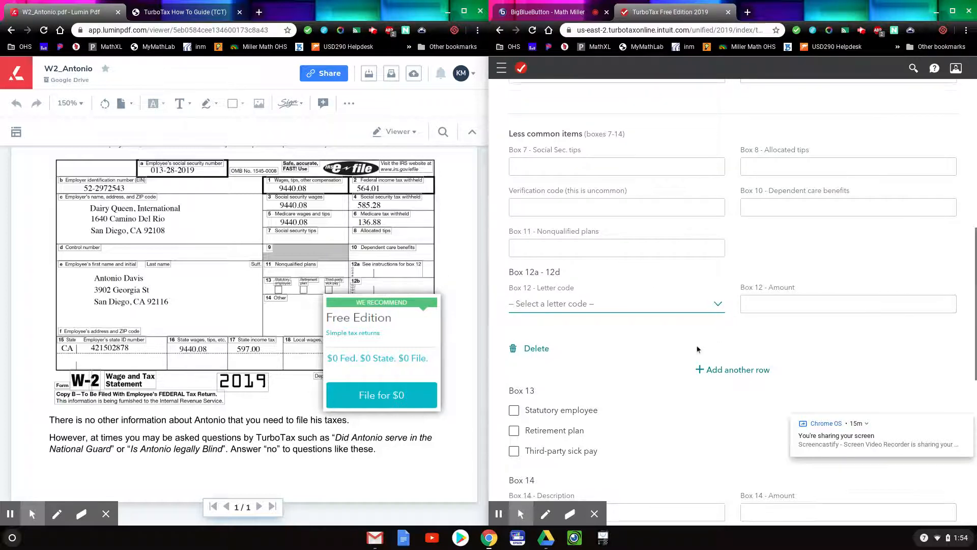
scroll(697, 346, down, 2)
scroll(694, 343, down, 2)
scroll(694, 343, down, 2)
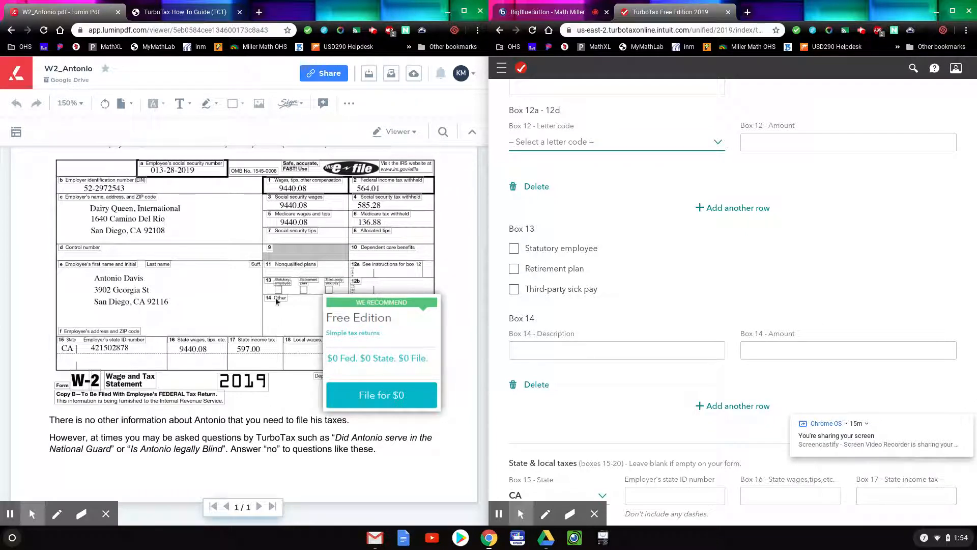
click(801, 355)
click(592, 373)
scroll(590, 379, down, 2)
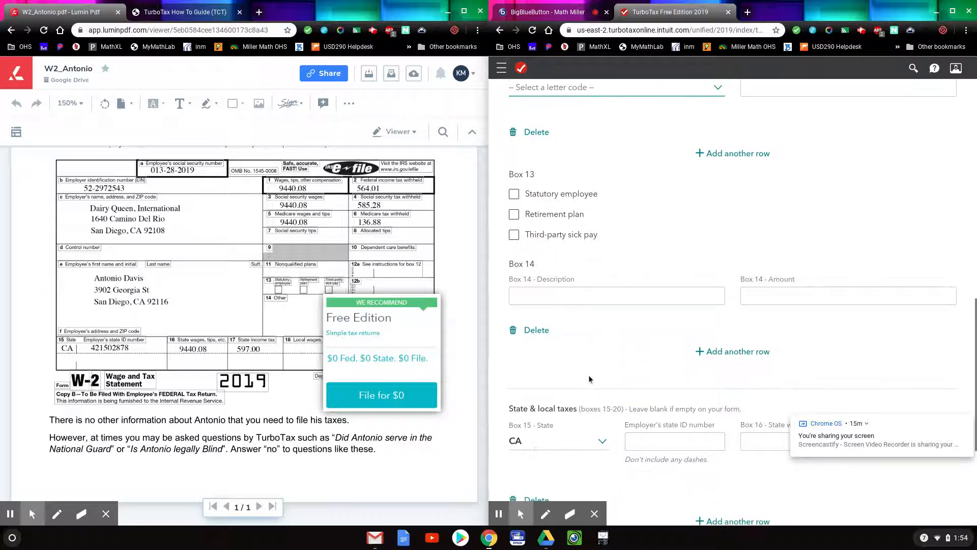
scroll(596, 372, down, 3)
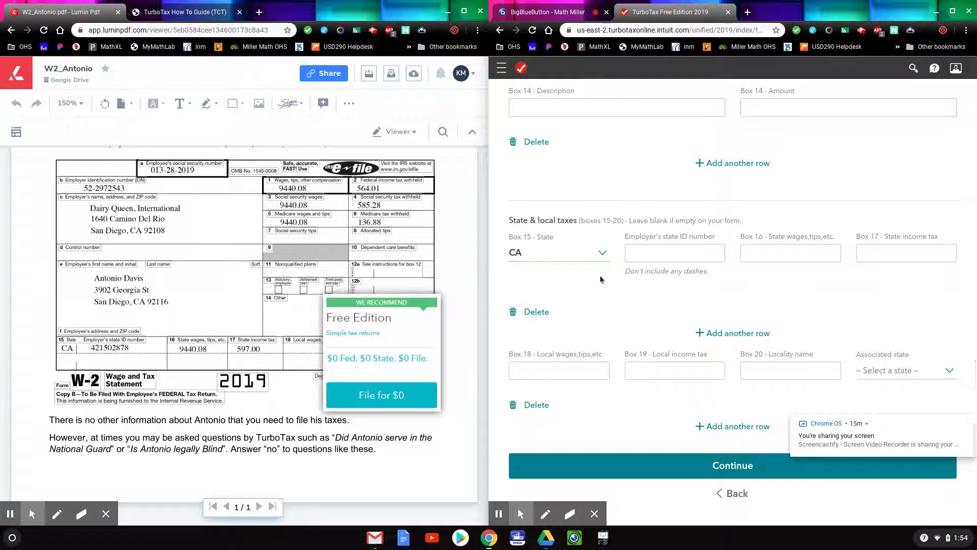
Enter the employer's state ID, $9,440.08 Box 16 state wages and $597 Box 17 state tax.
click(664, 254)
click(655, 251)
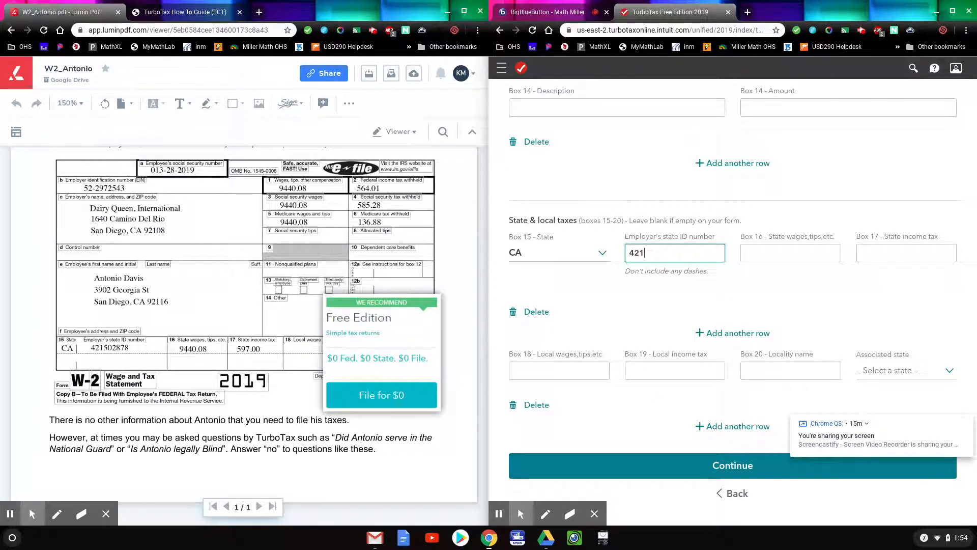
click(763, 253)
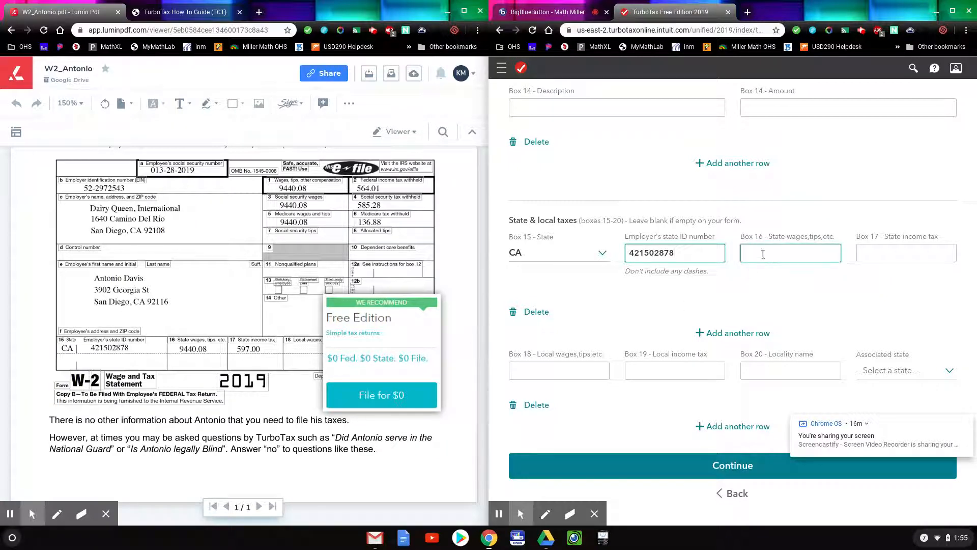
click(767, 256)
click(768, 256)
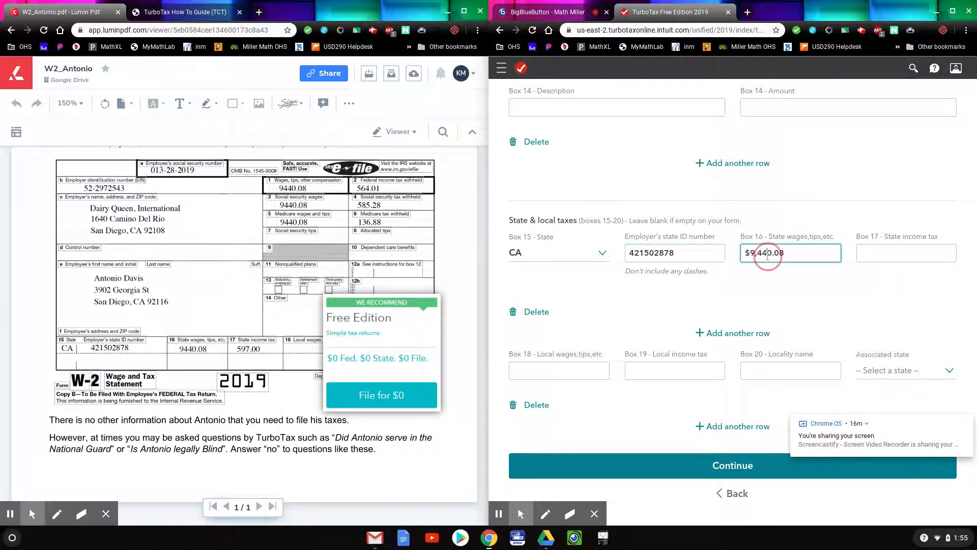
click(875, 256)
text(597)
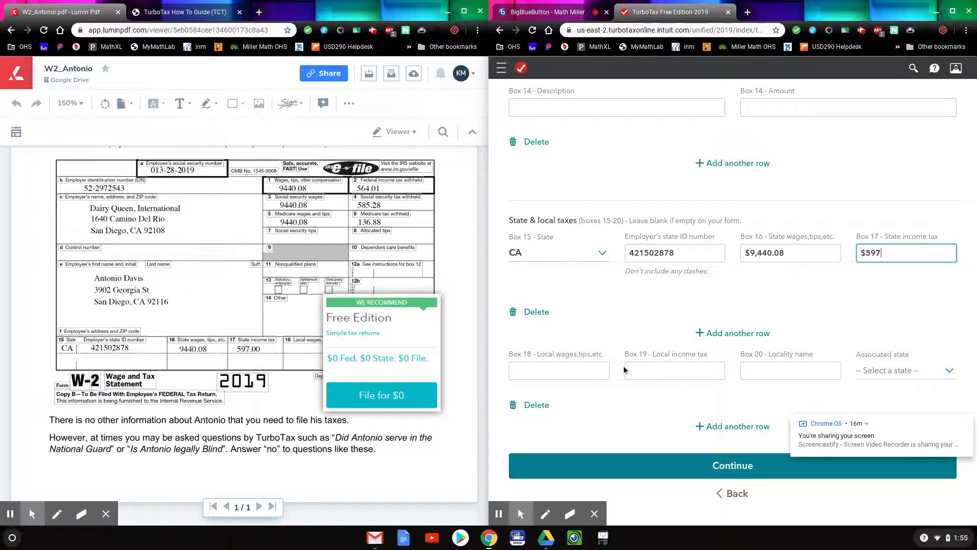
Read the guide's note about answering no, then submit the completed W-2 entries.
scroll(624, 365, down, 1)
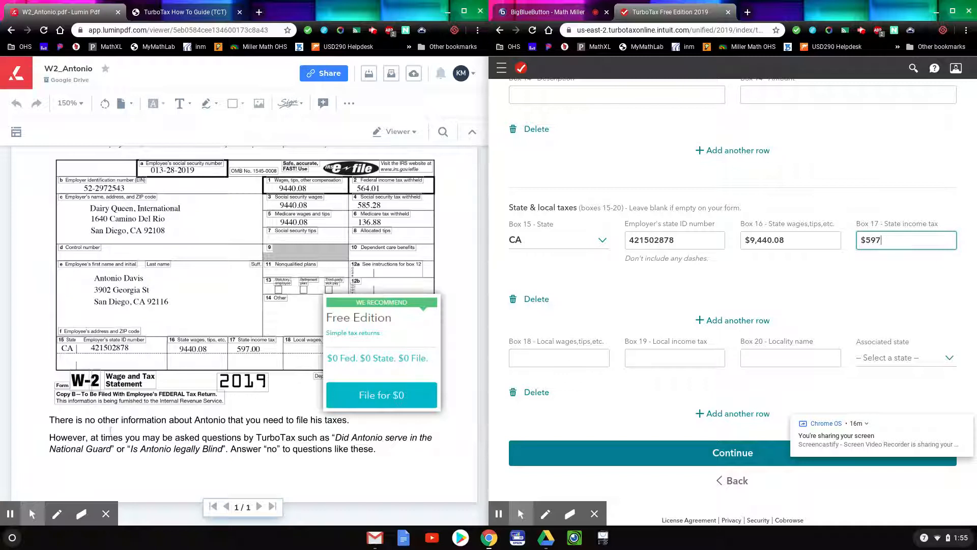
drag(49, 436, 381, 462)
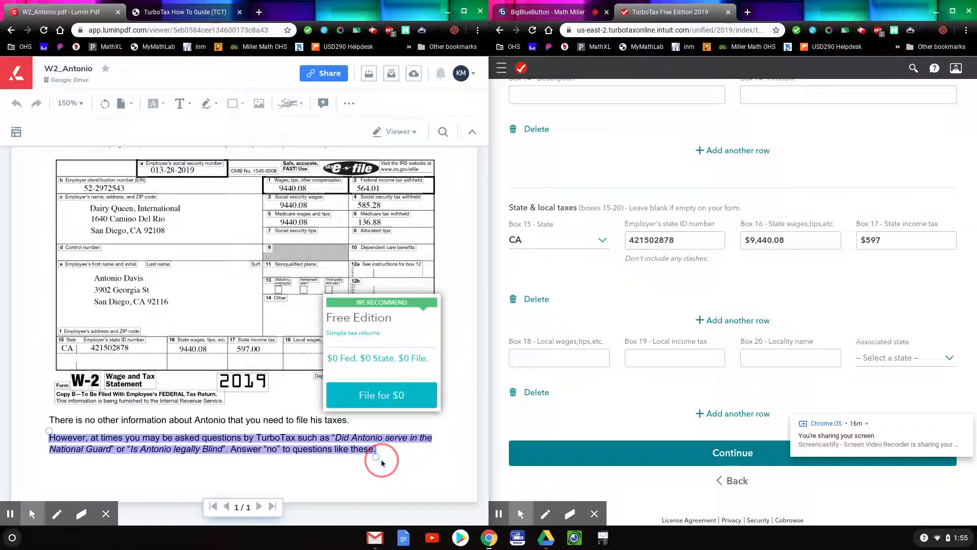
drag(248, 437, 253, 442)
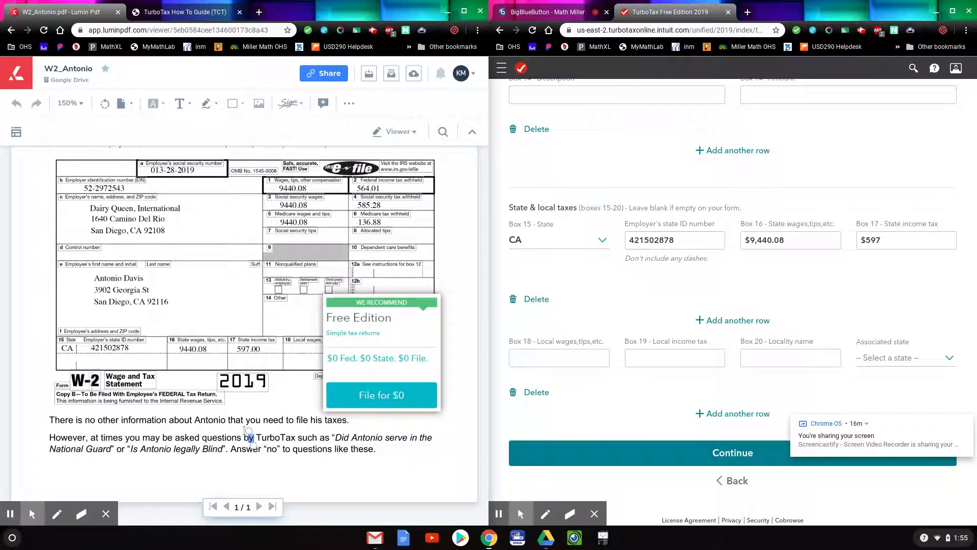
click(355, 441)
scroll(769, 374, down, 1)
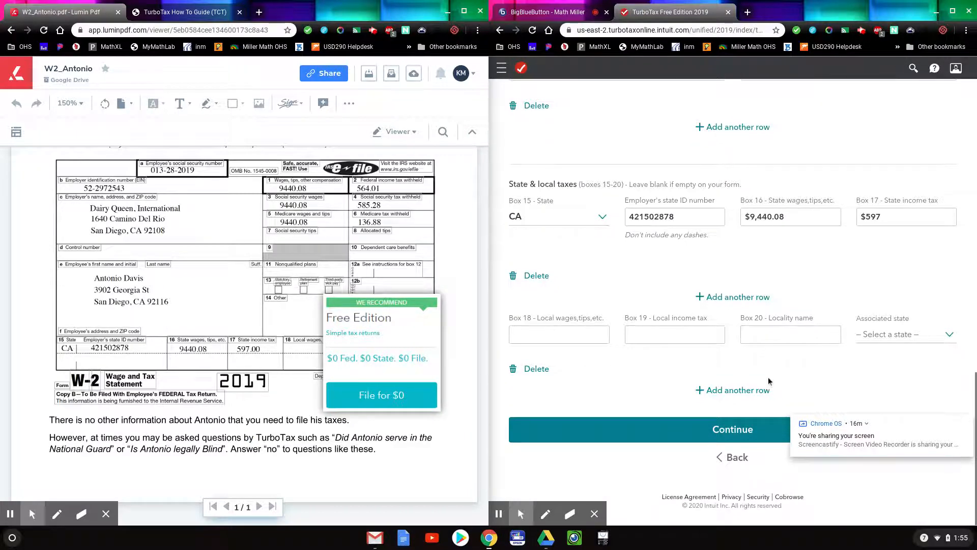
click(746, 431)
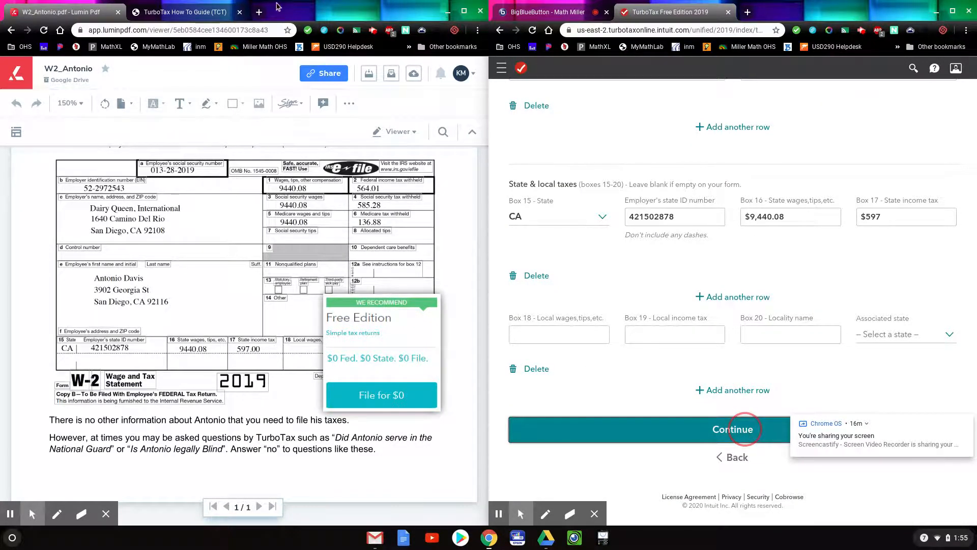
Scroll through the TurboTax How To Guide document to the next instructions.
click(190, 14)
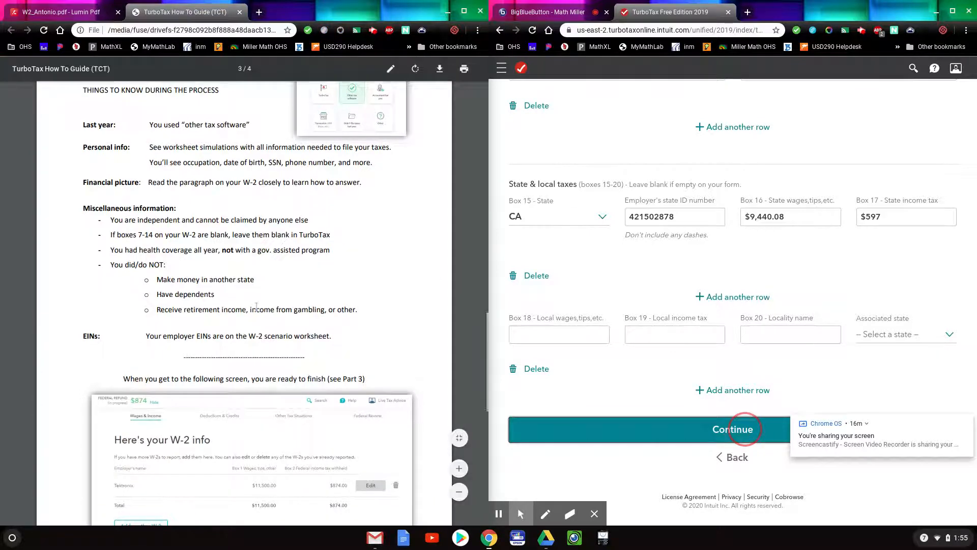
scroll(256, 310, down, 5)
scroll(257, 314, down, 4)
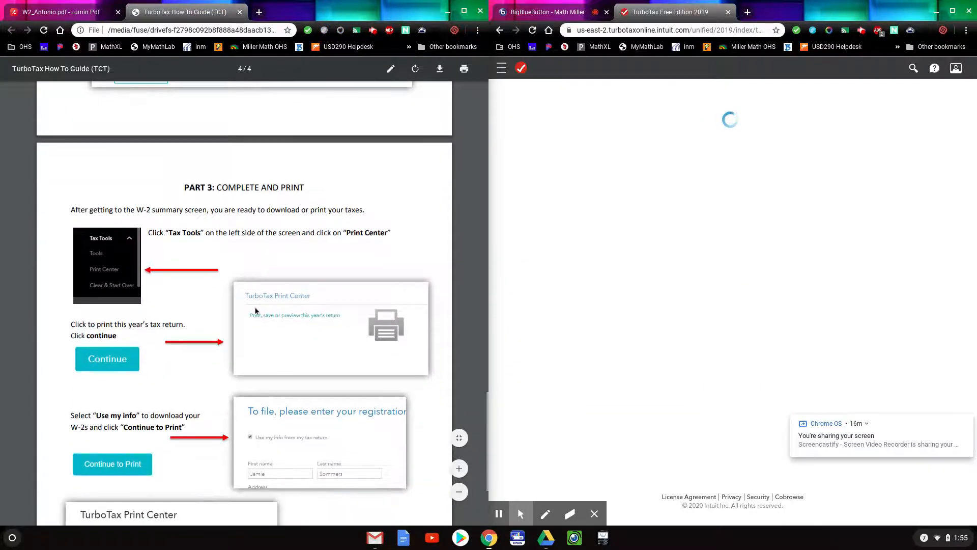
scroll(256, 309, up, 1)
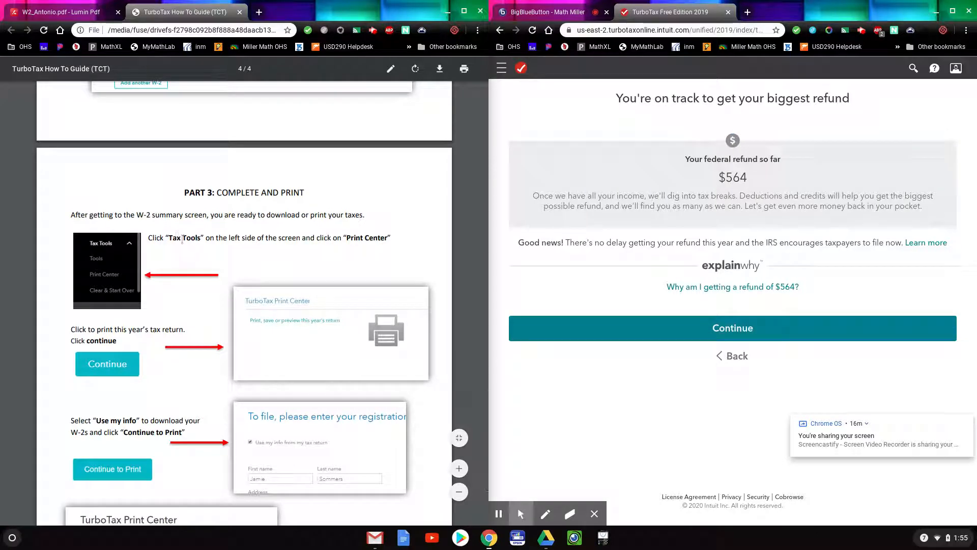
scroll(211, 258, down, 1)
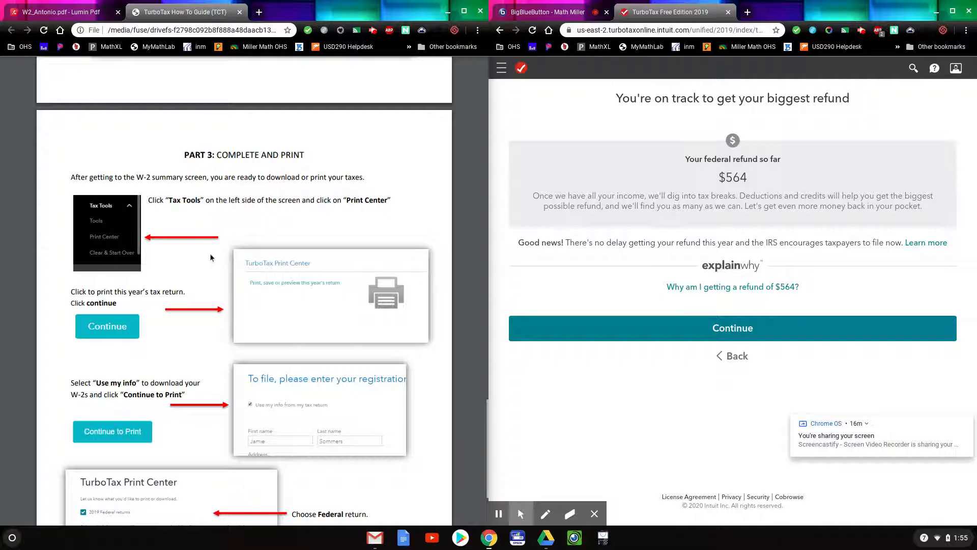
scroll(210, 252, down, 1)
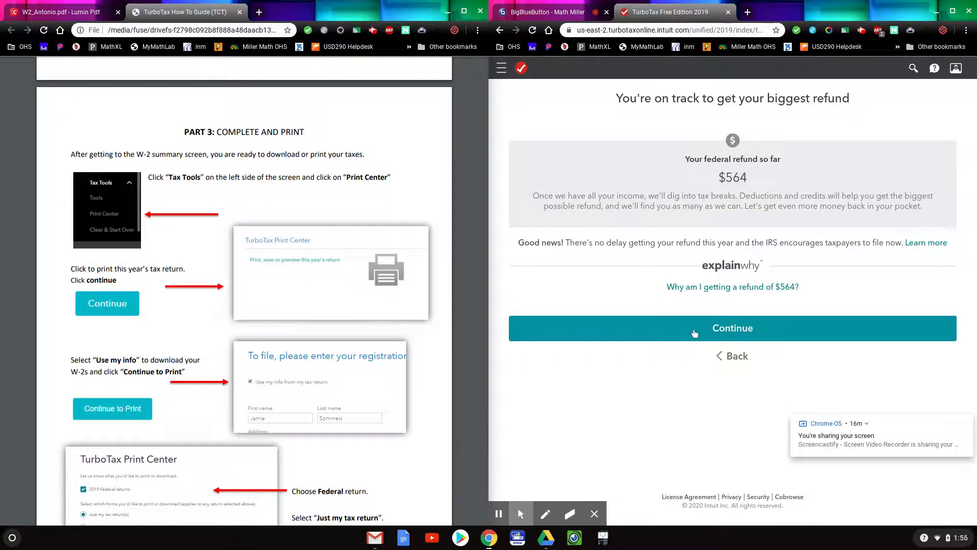
Continue past the $564 refund summary and answer 'None of the above' for uncommon W-2 situations.
click(739, 328)
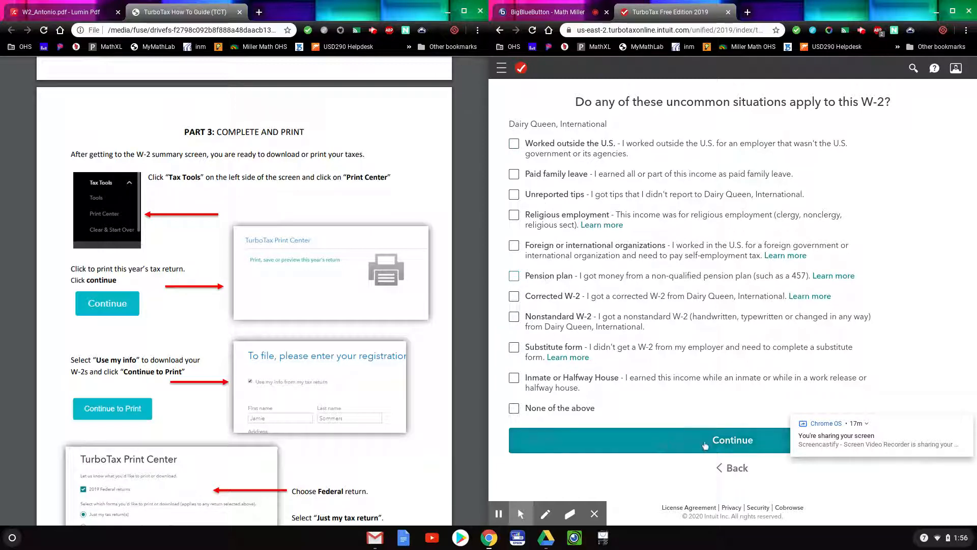
click(514, 407)
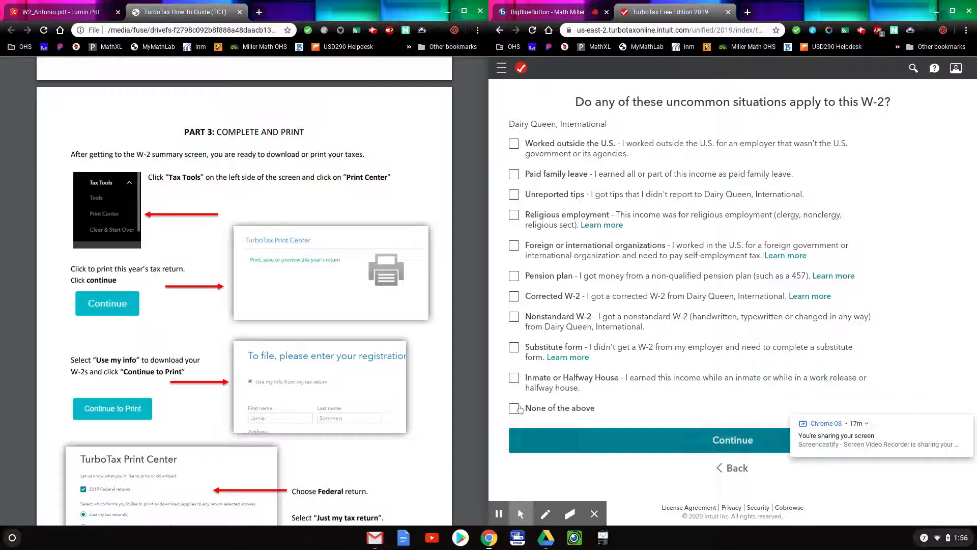
click(746, 449)
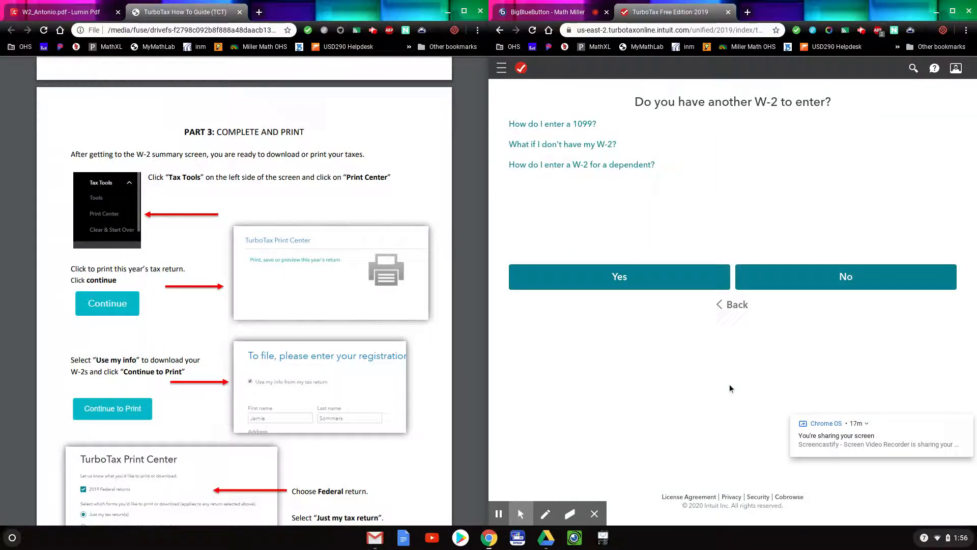
Answer No to another W-2, then go to the Print Center under Tax Tools.
click(802, 288)
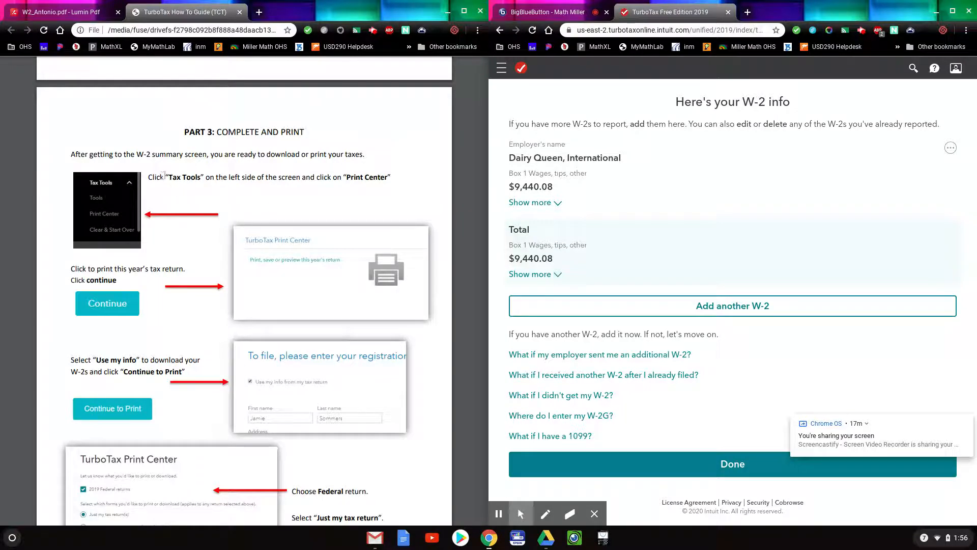
click(501, 68)
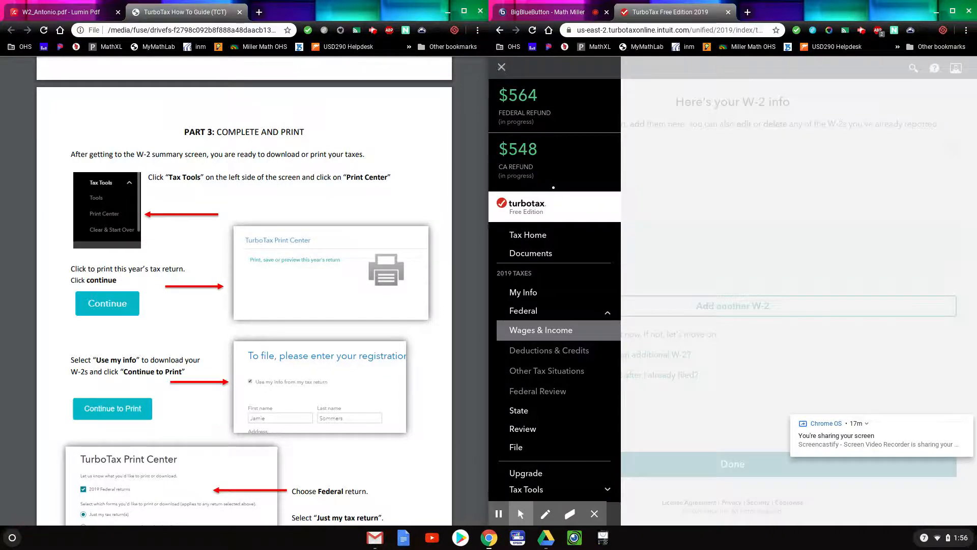
click(501, 69)
mouse_move(509, 85)
mouse_down()
mouse_move(488, 96)
mouse_move(516, 97)
mouse_up()
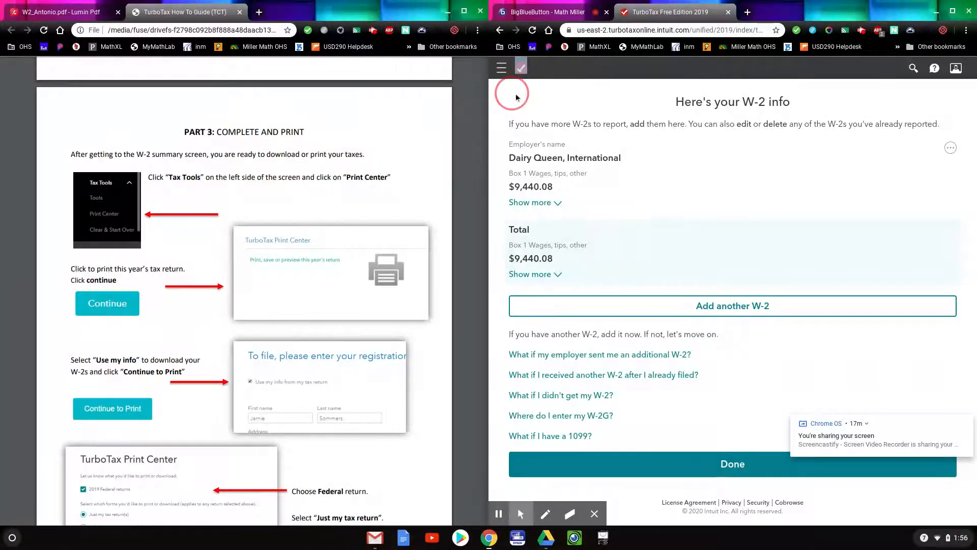
click(502, 70)
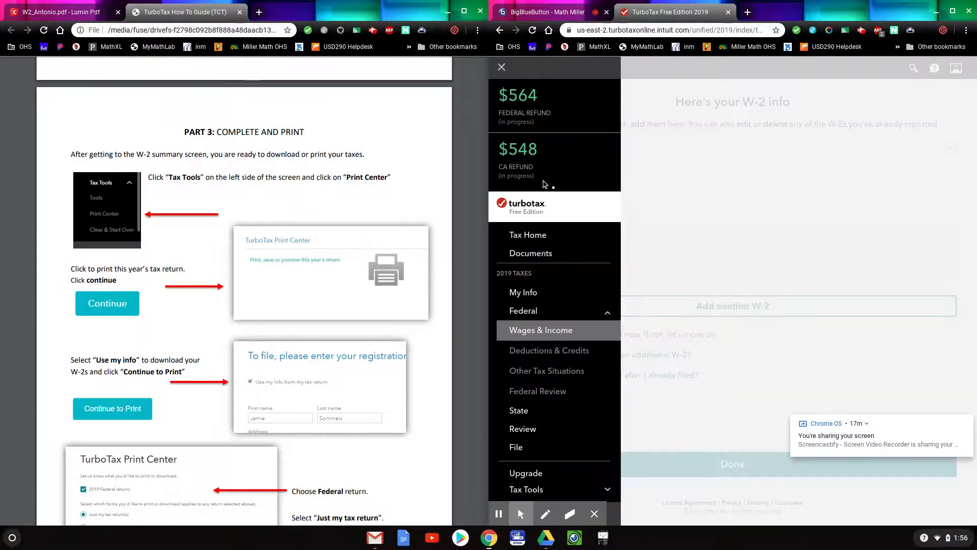
scroll(552, 417, down, 1)
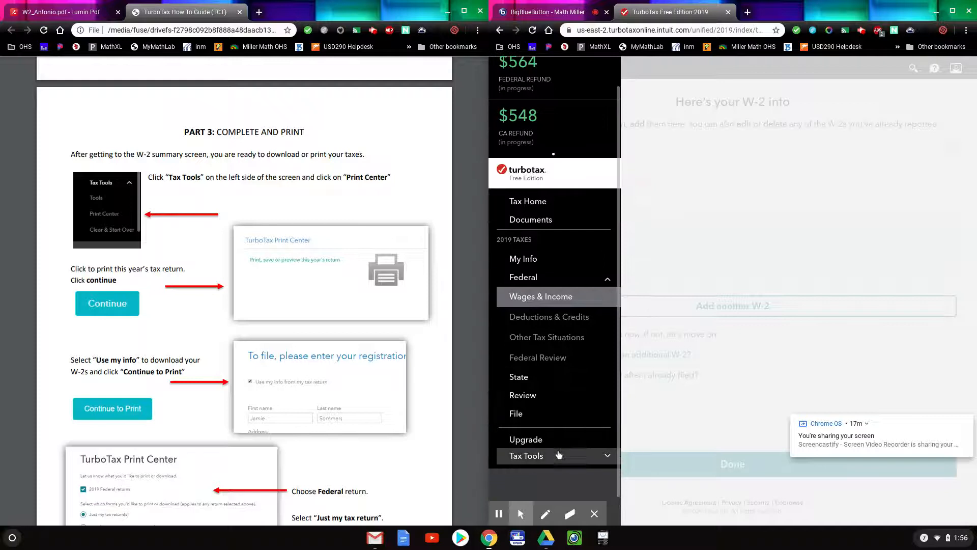
click(559, 455)
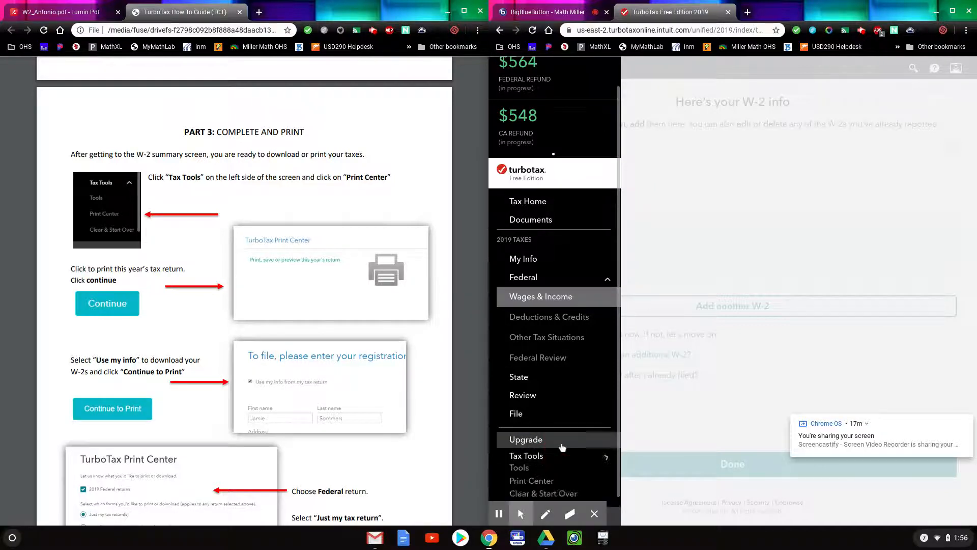
scroll(562, 447, down, 3)
click(553, 404)
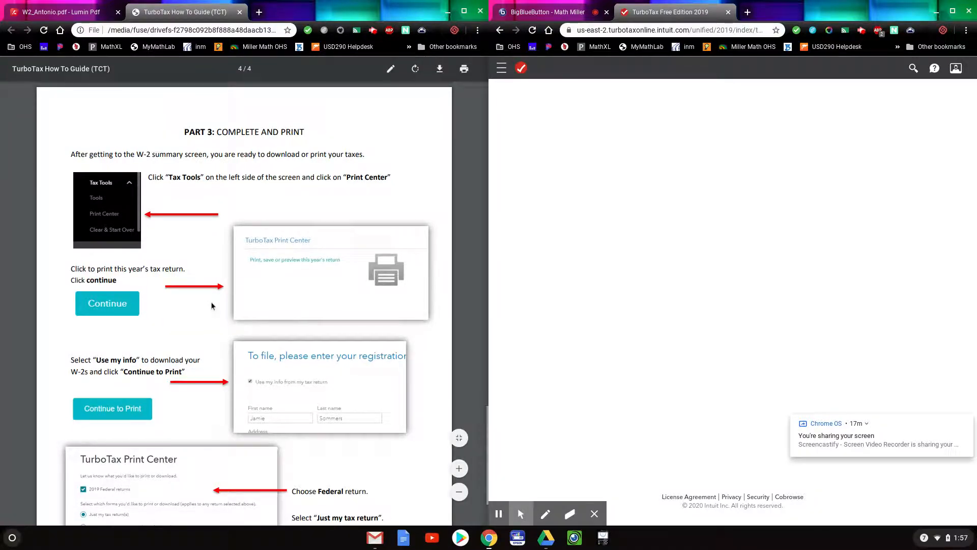
Choose to print, save or preview this year's return and continue.
scroll(212, 305, down, 1)
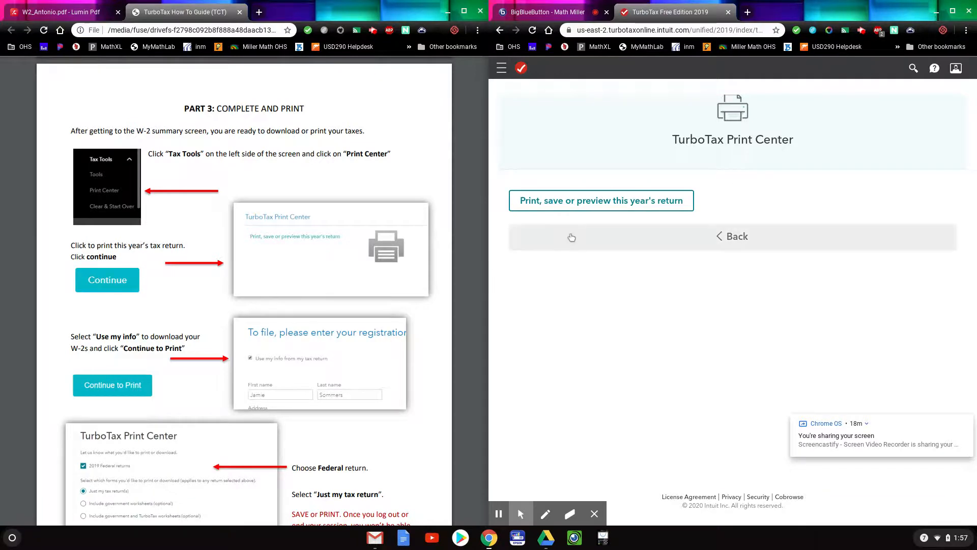
click(591, 202)
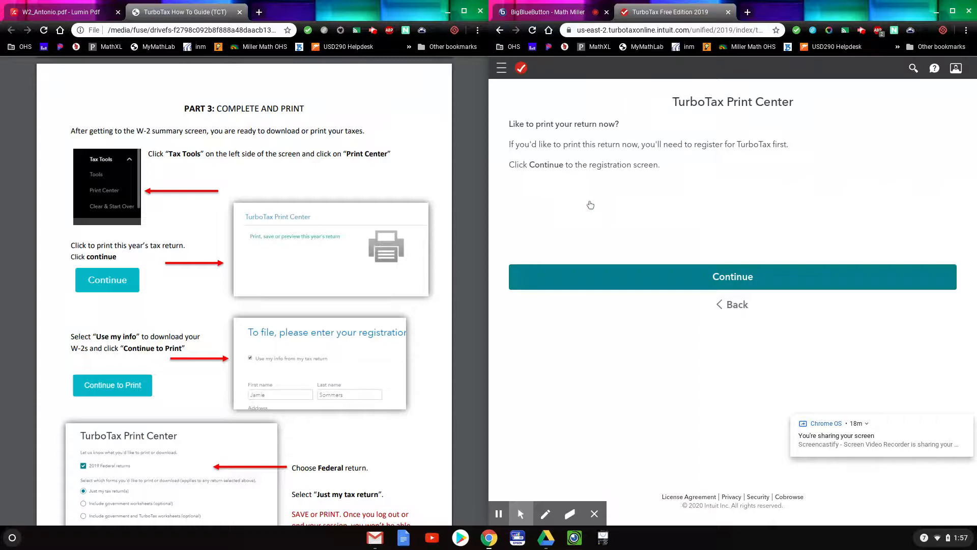
click(658, 284)
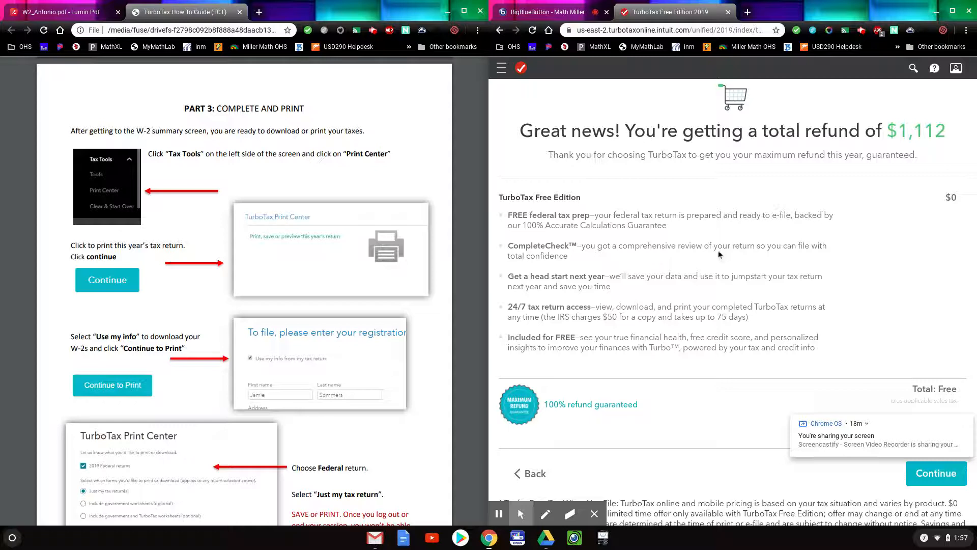
Review the Free Edition summary showing the $1,112 total refund.
scroll(720, 254, down, 2)
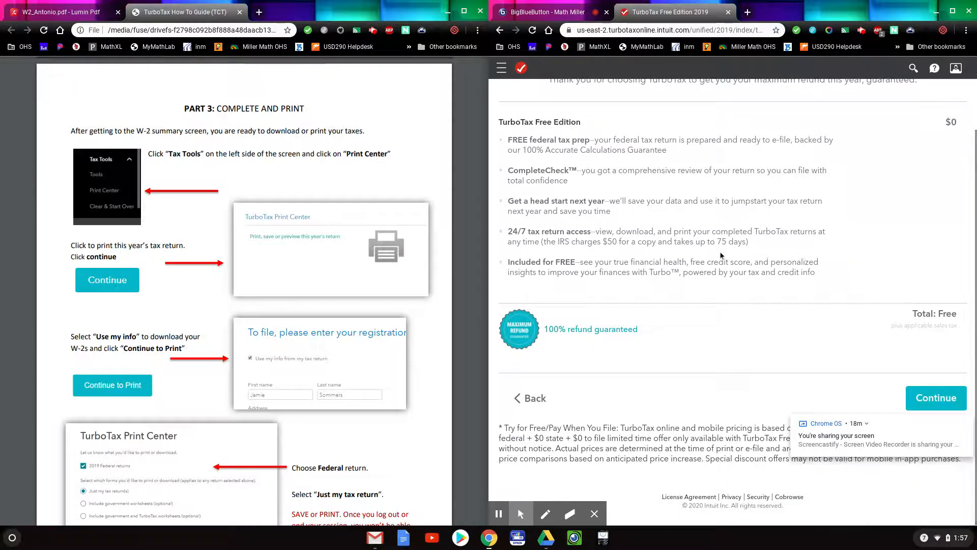
scroll(609, 341, up, 2)
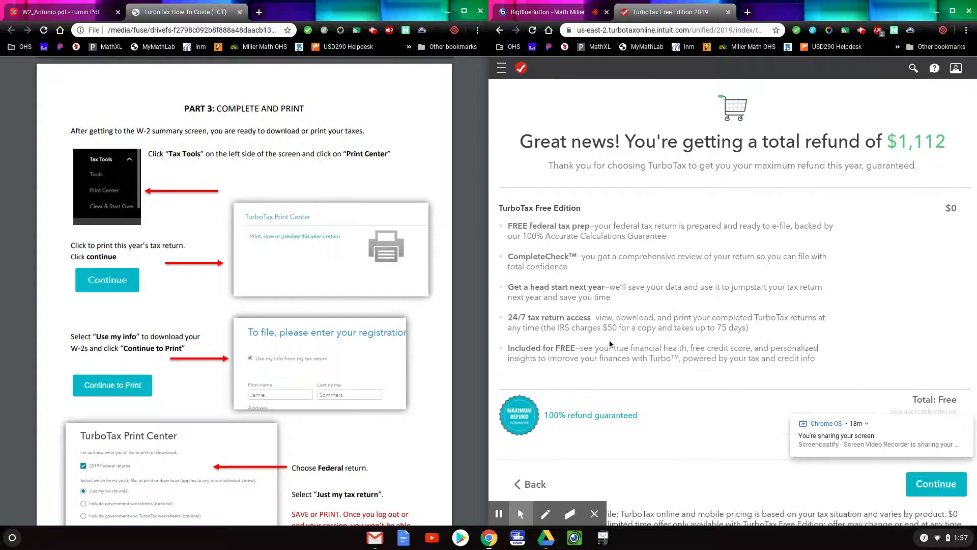
scroll(609, 340, down, 1)
scroll(609, 340, down, 1)
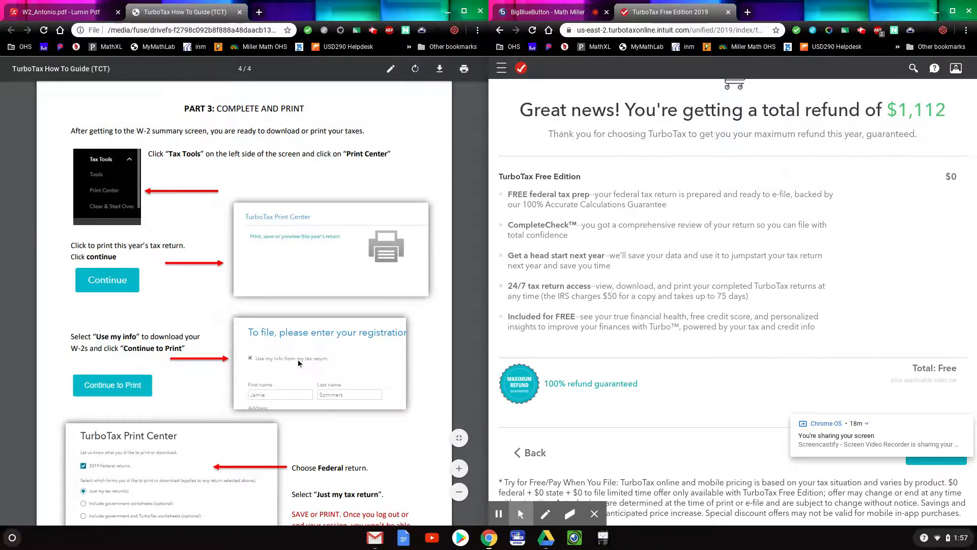
scroll(642, 304, down, 2)
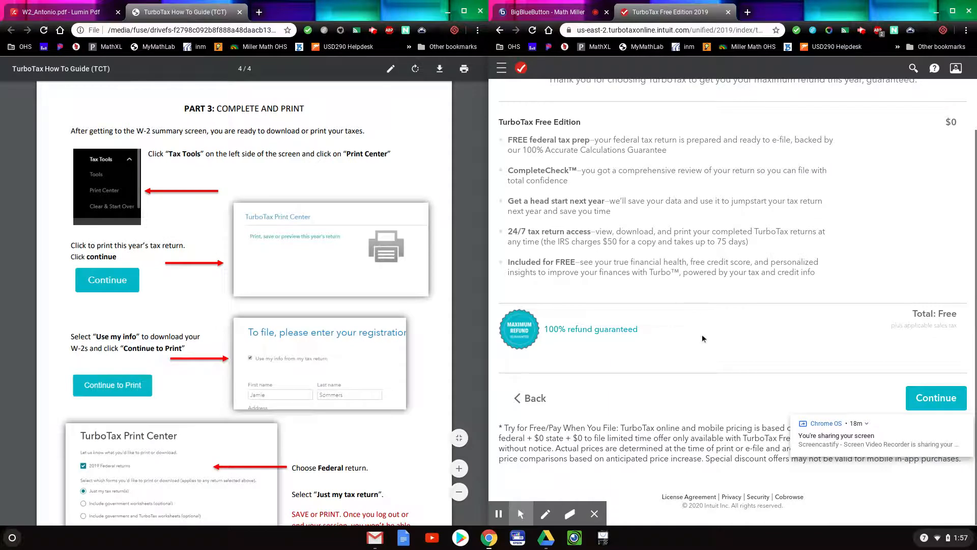
scroll(647, 223, up, 1)
scroll(647, 222, up, 3)
scroll(777, 267, down, 3)
Accept the Free Edition, register with the return's prefilled details, and continue to printing.
click(935, 398)
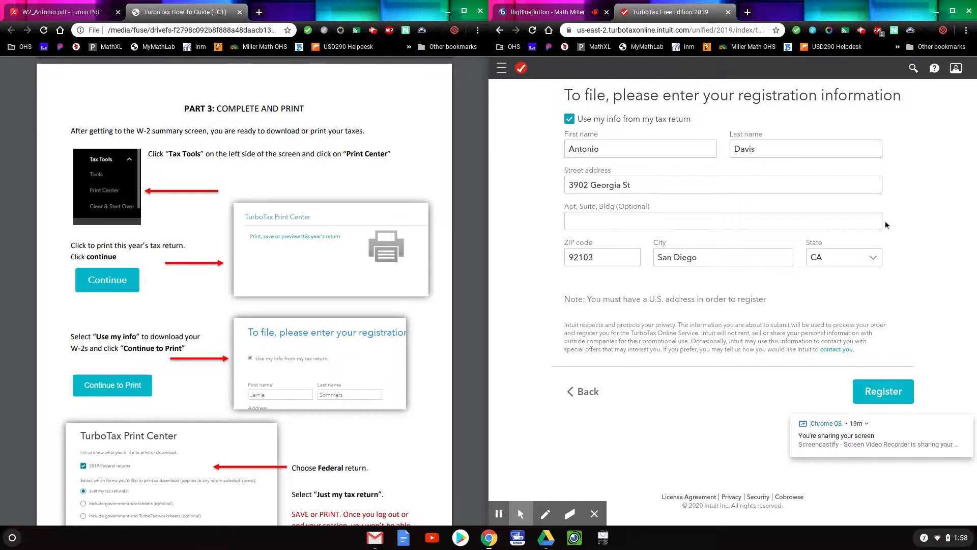
click(953, 12)
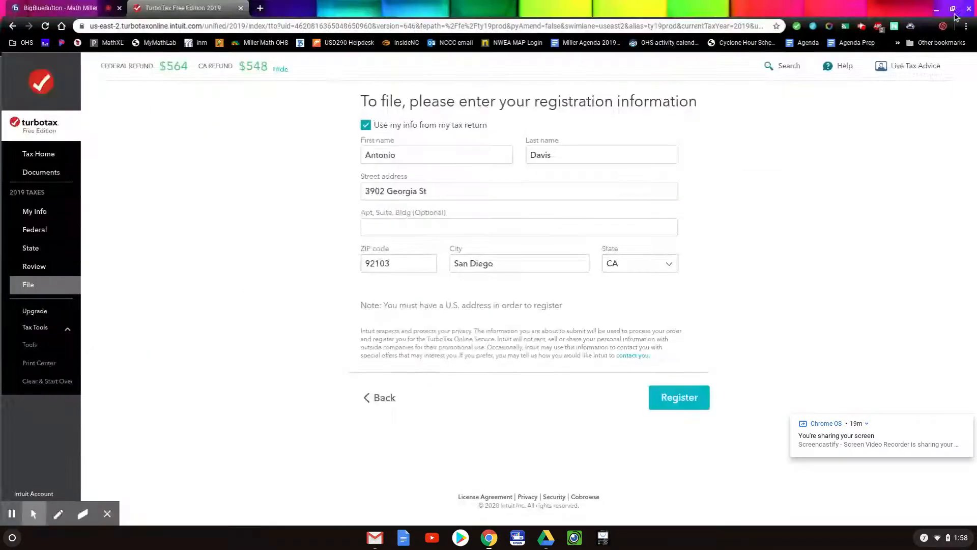
click(681, 398)
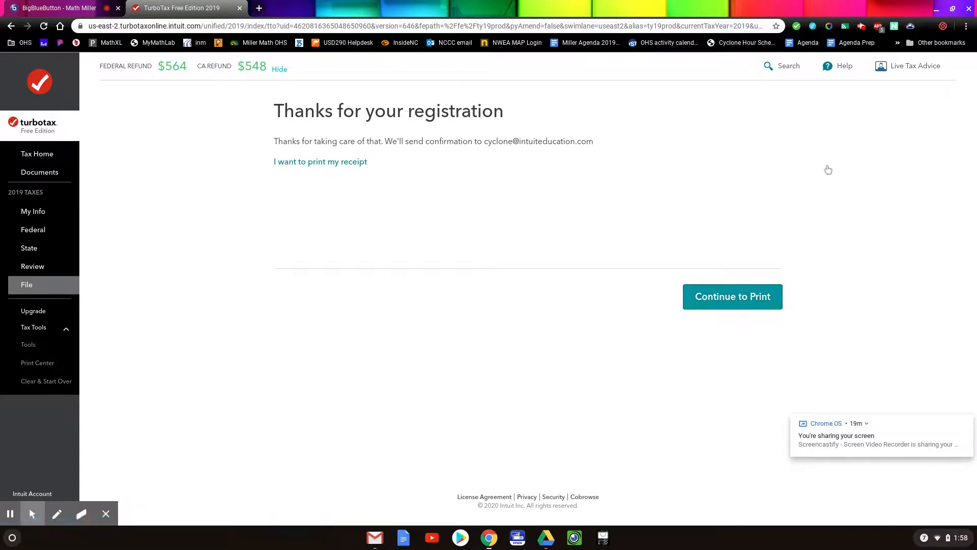
click(739, 297)
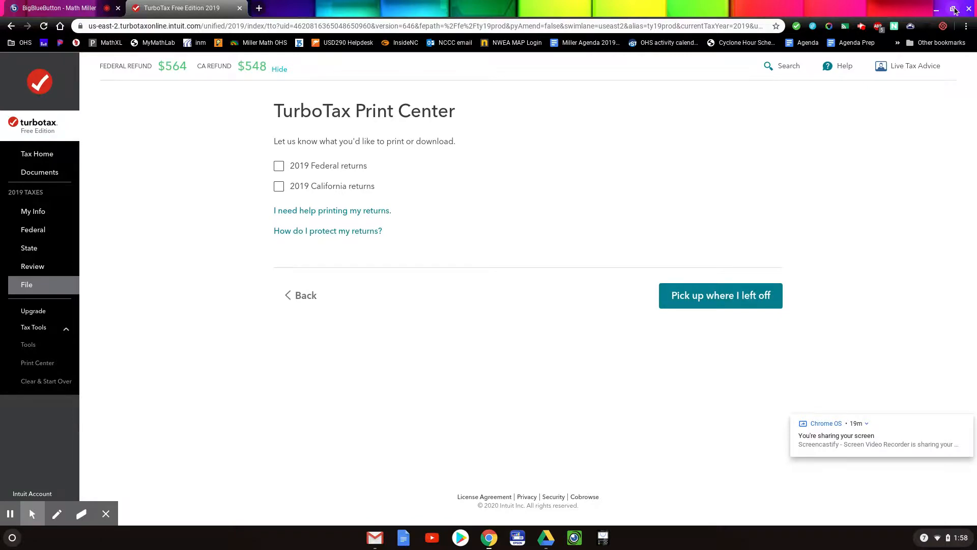
Select the 2019 Federal returns, just the tax return, and open them as TaxReturn.pdf.
click(953, 10)
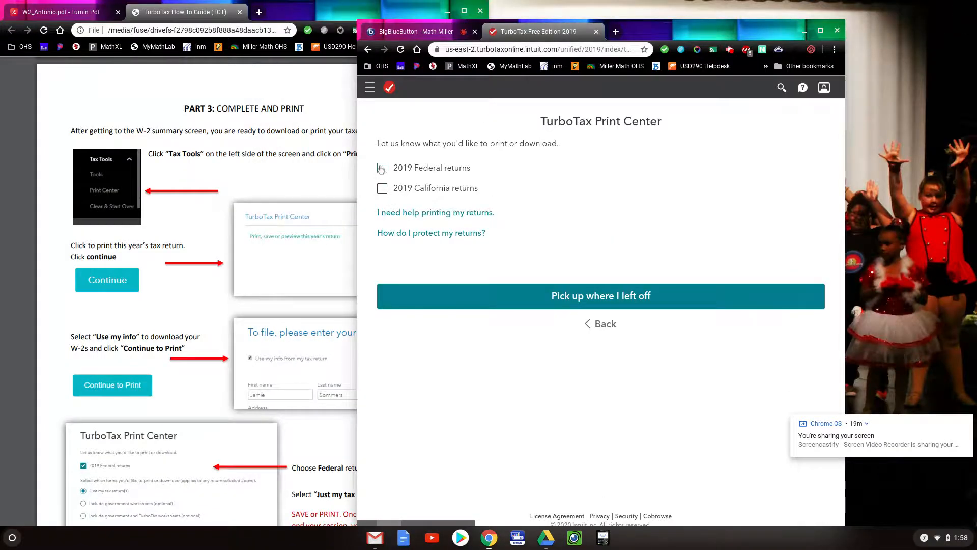
click(391, 175)
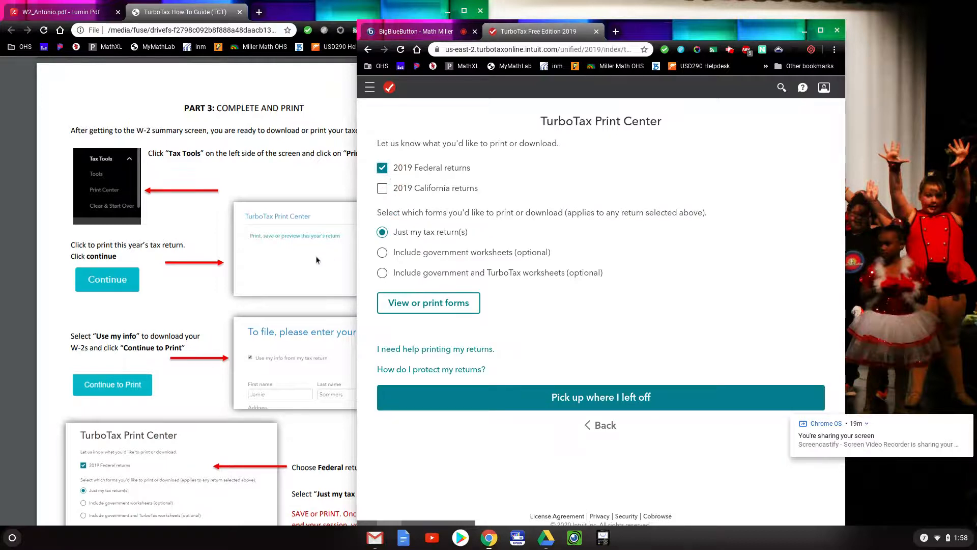
scroll(311, 260, down, 3)
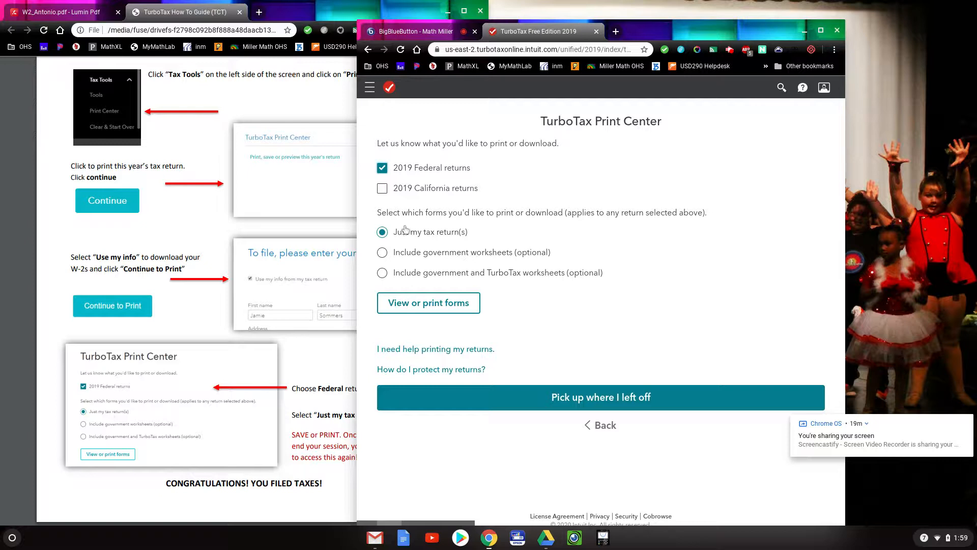
click(430, 305)
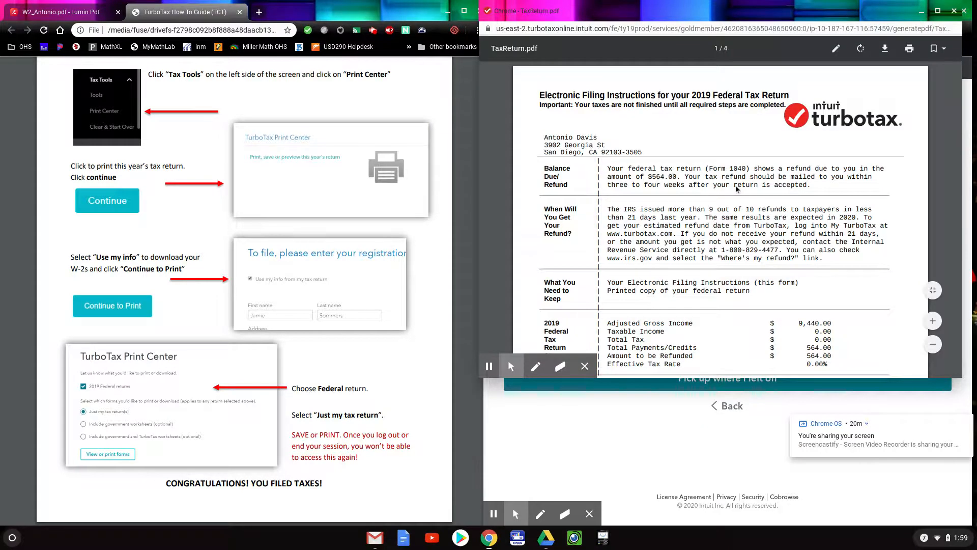
scroll(736, 188, down, 2)
scroll(736, 189, down, 10)
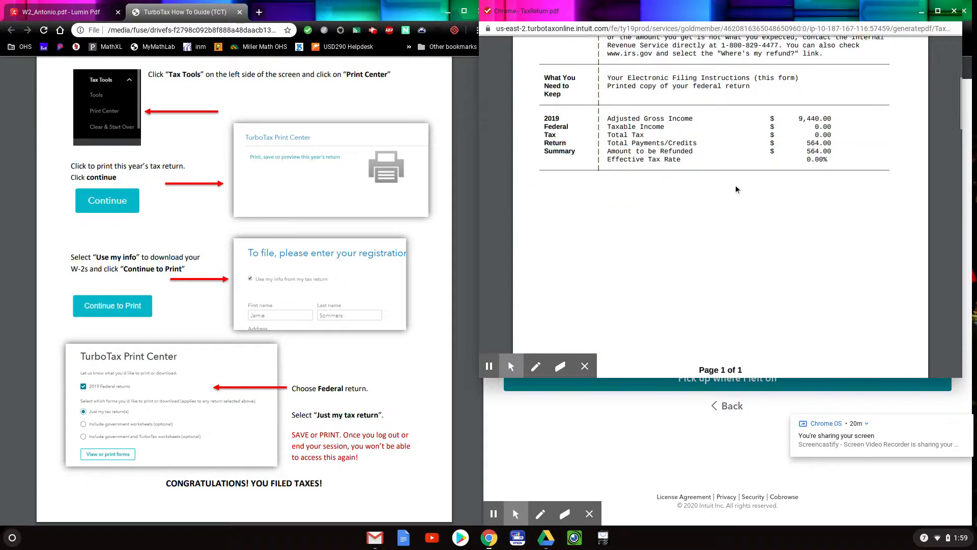